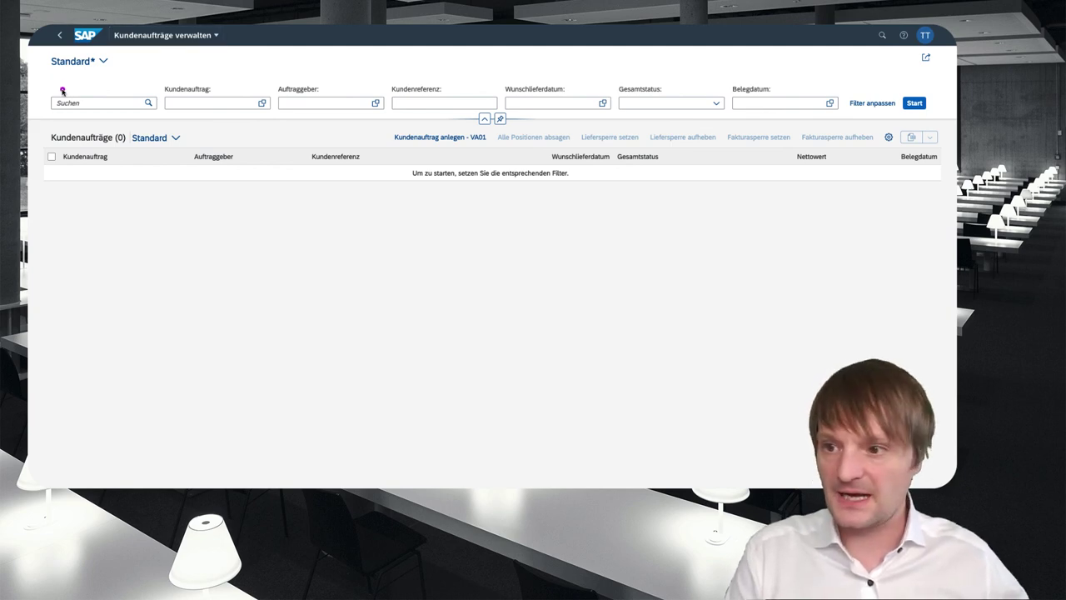
mouse_move(46, 83)
mouse_down()
mouse_move(325, 136)
mouse_move(908, 133)
mouse_move(897, 127)
mouse_up()
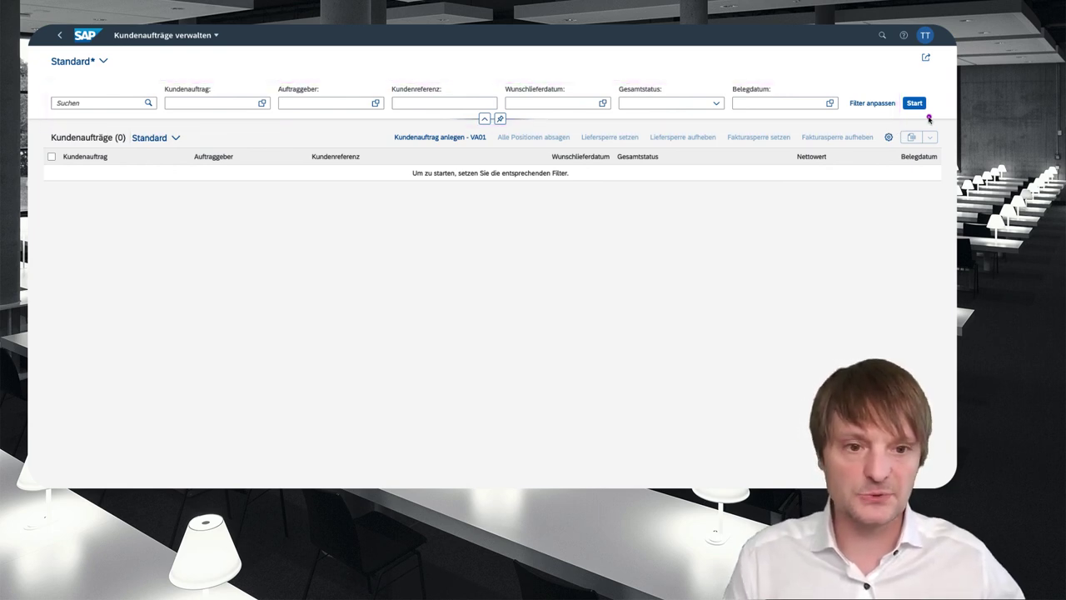
drag(918, 104, 943, 60)
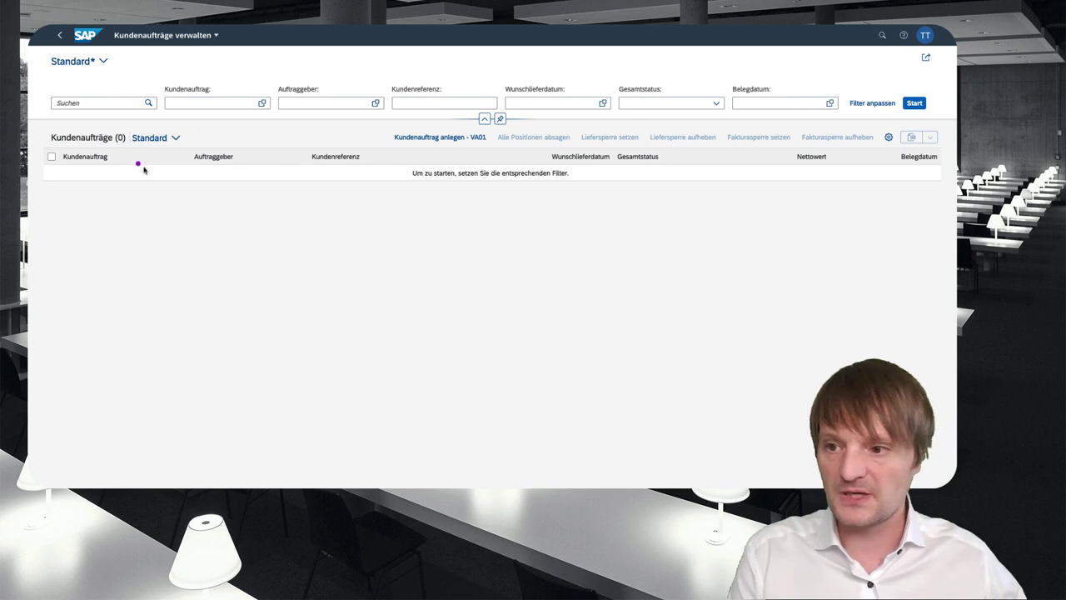
mouse_move(42, 132)
mouse_down()
mouse_move(261, 170)
mouse_move(953, 197)
mouse_up()
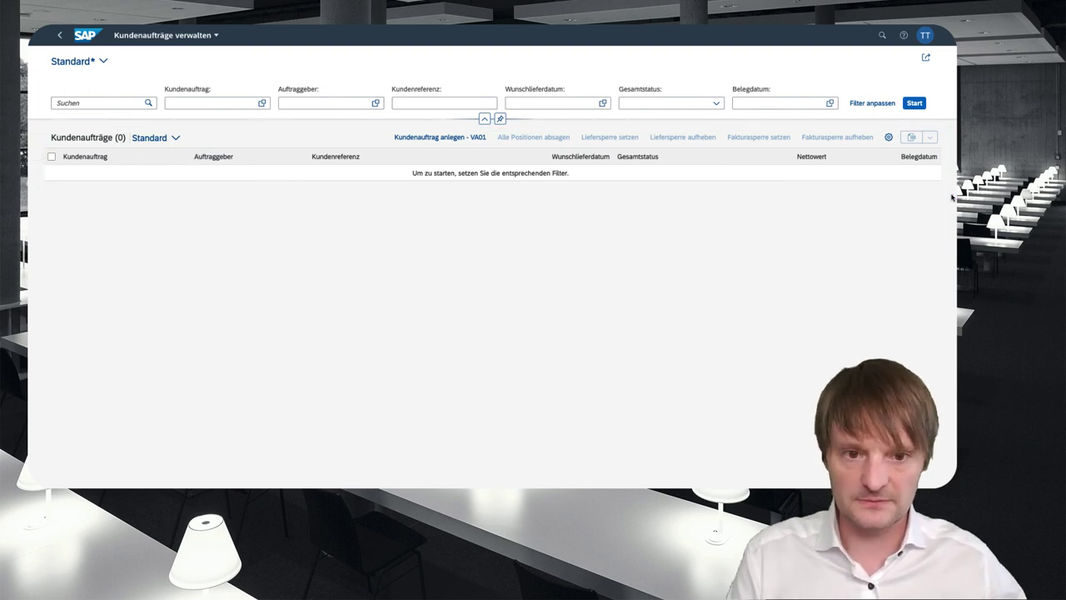
- List all sales orders without setting filters, and temporarily select the Demo Navigation order to check which actions it offers
click(908, 104)
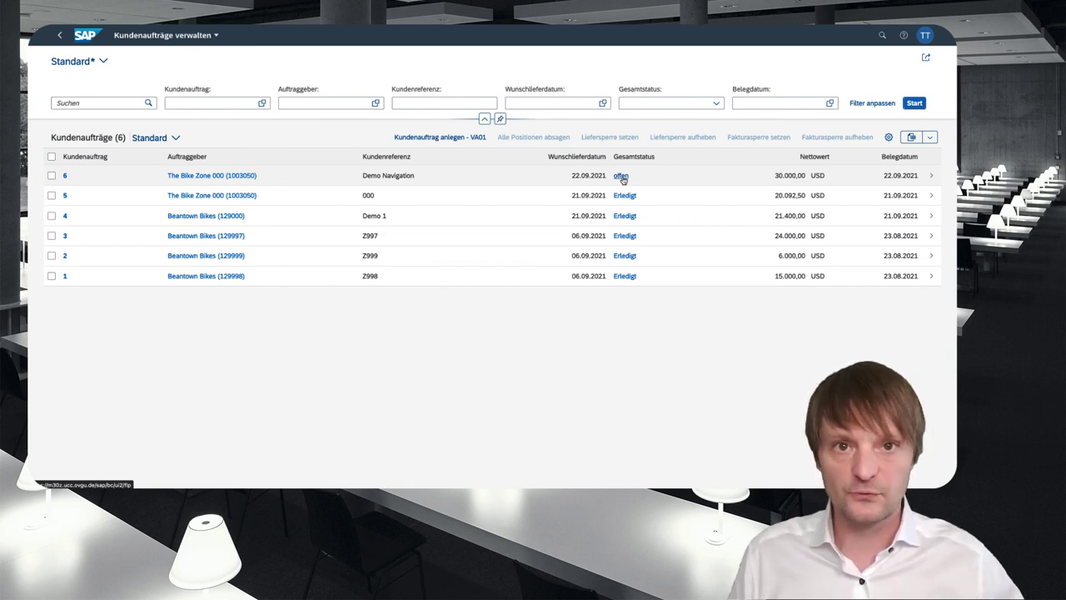
click(51, 177)
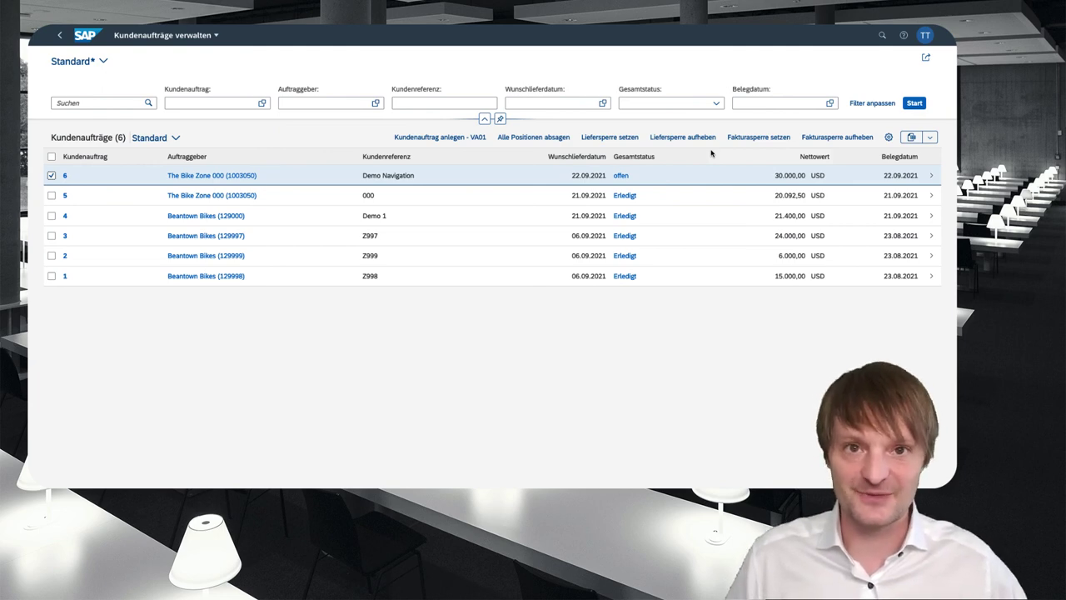
click(51, 175)
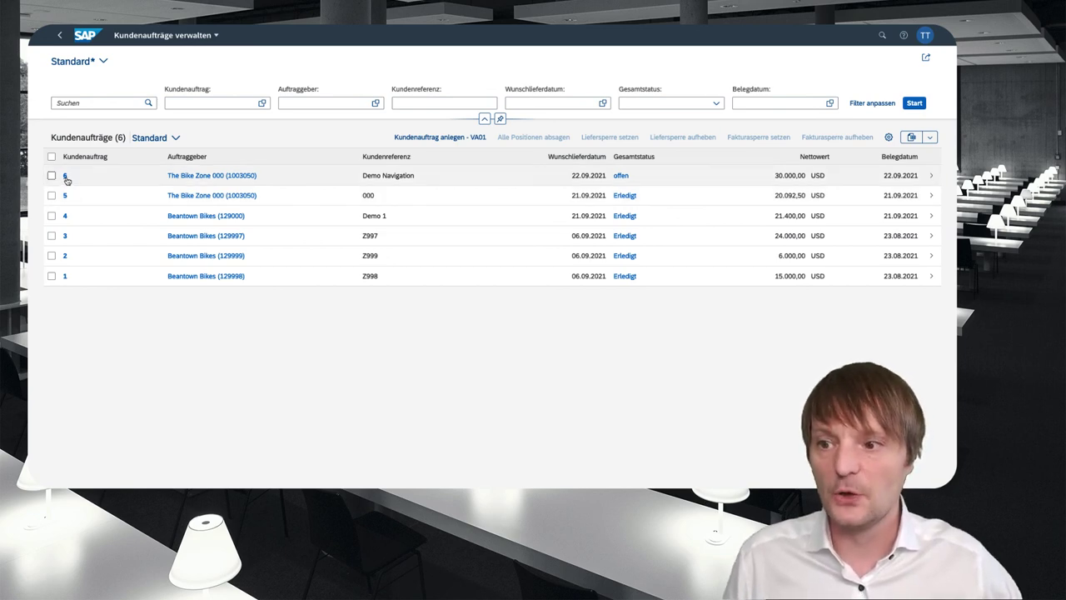
- Open the sales order with customer reference Demo Navigation and review its items, business partners and process flow
click(66, 176)
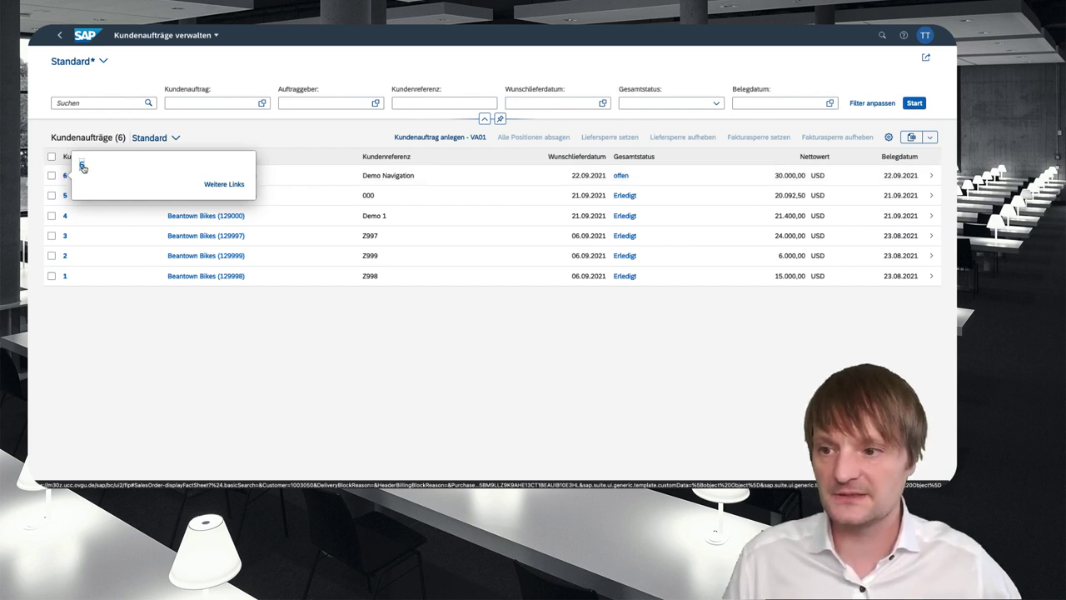
click(82, 166)
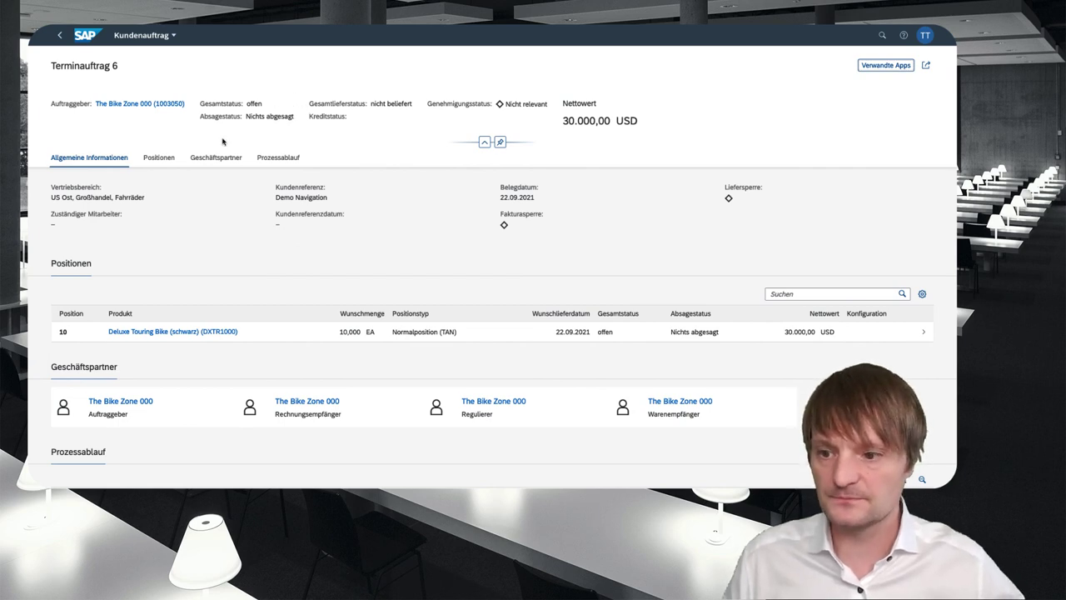
scroll(227, 142, down, 1)
scroll(227, 142, down, 1)
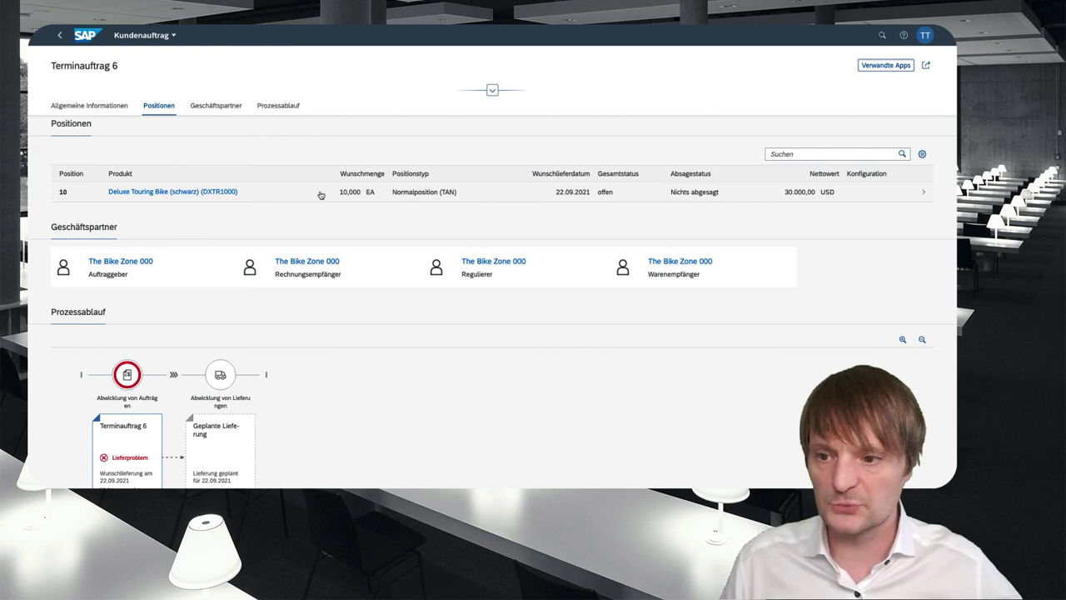
scroll(325, 181, down, 2)
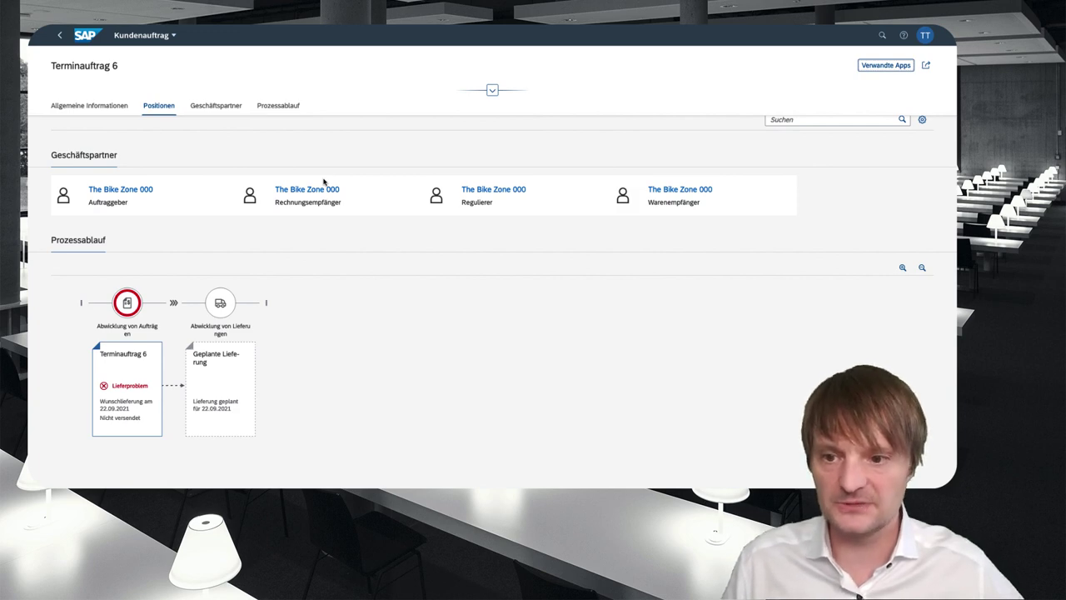
scroll(324, 182, down, 3)
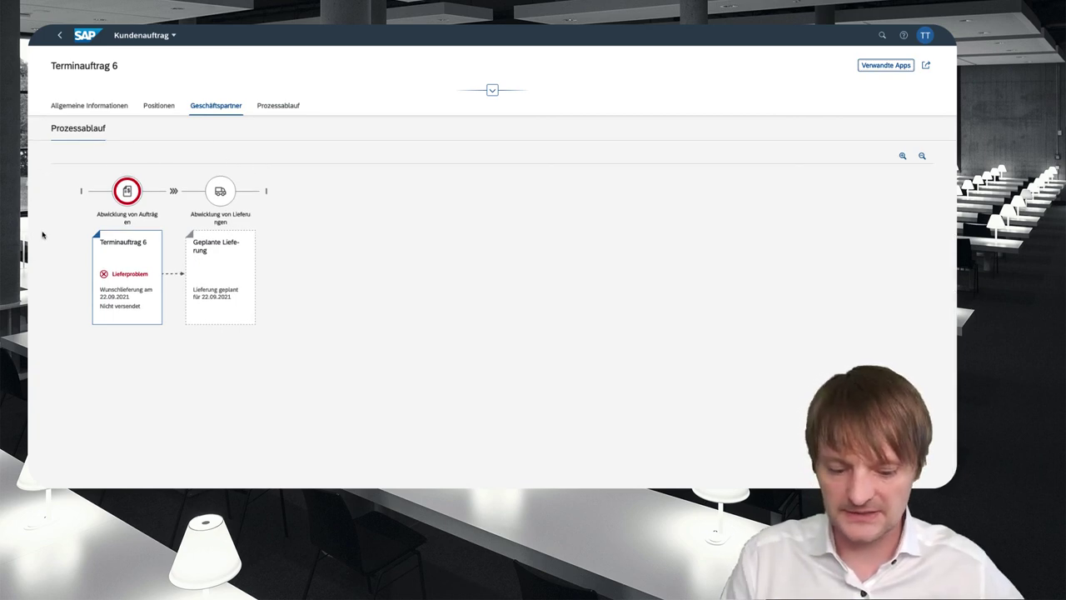
mouse_move(63, 164)
mouse_down()
mouse_move(214, 292)
mouse_move(283, 331)
mouse_up()
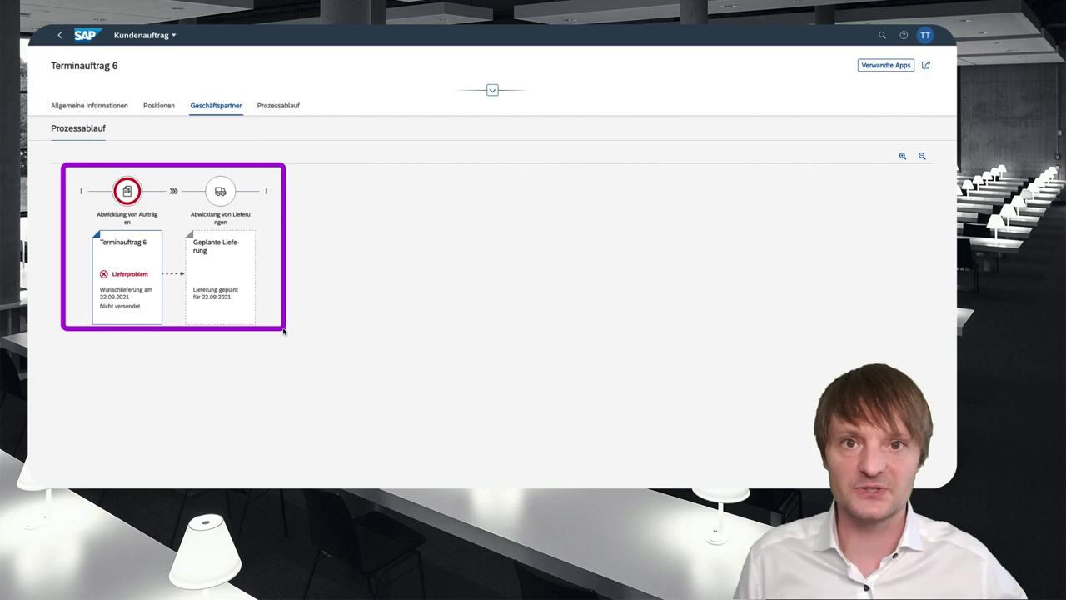
scroll(338, 248, up, 10)
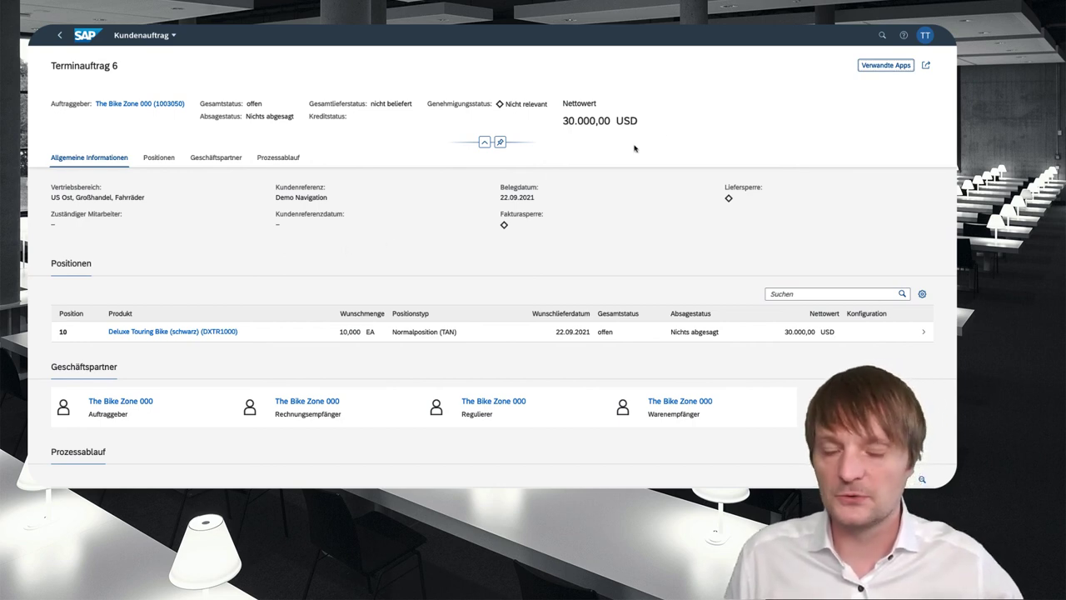
- Look through the related apps offered for the sales order, and return to the sales order list
click(875, 73)
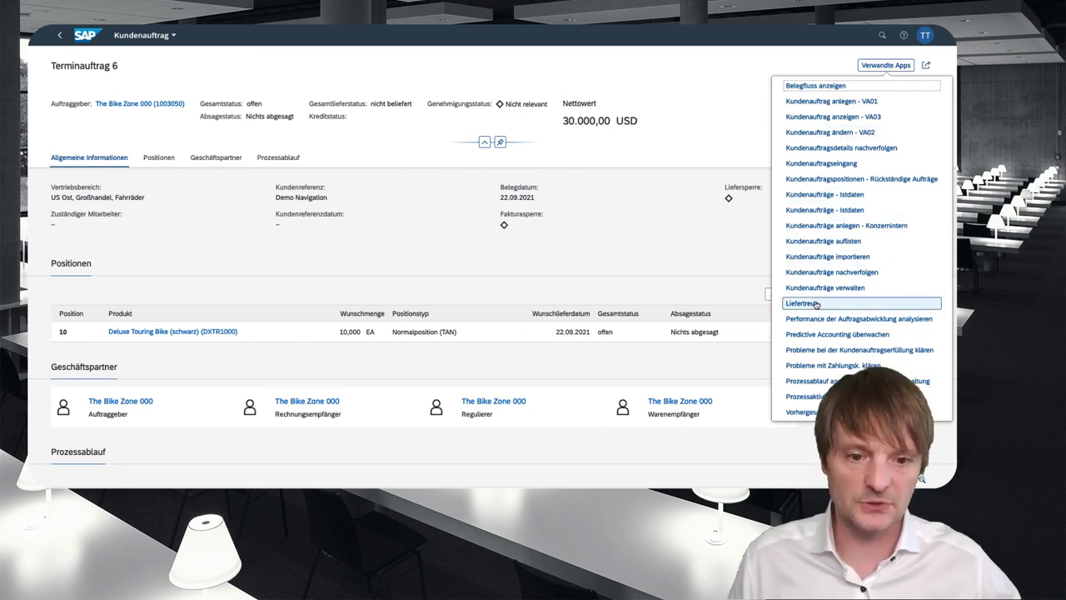
click(696, 268)
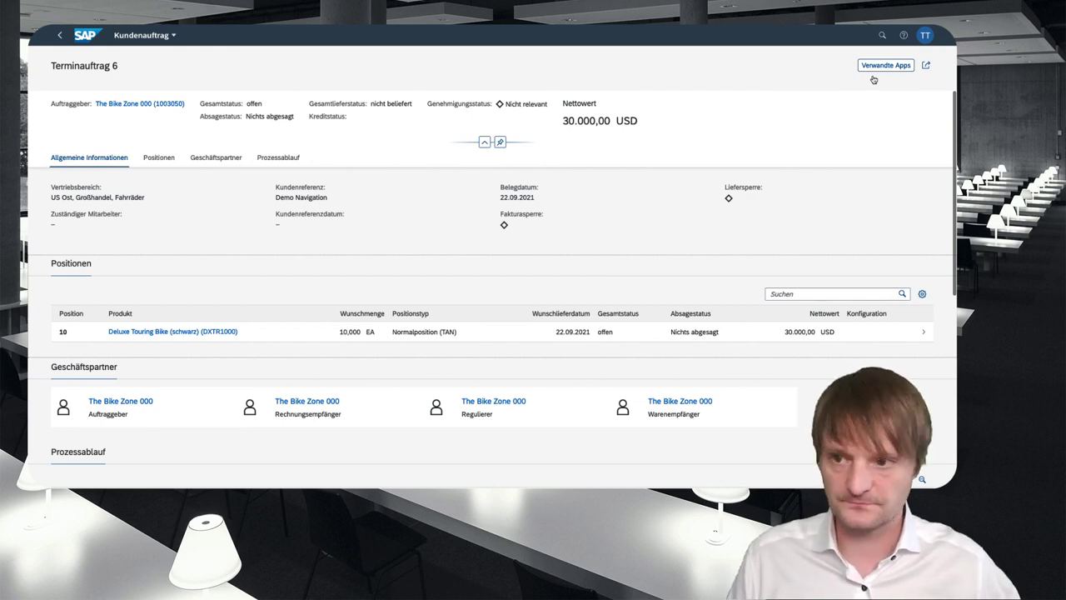
key(alt+Left)
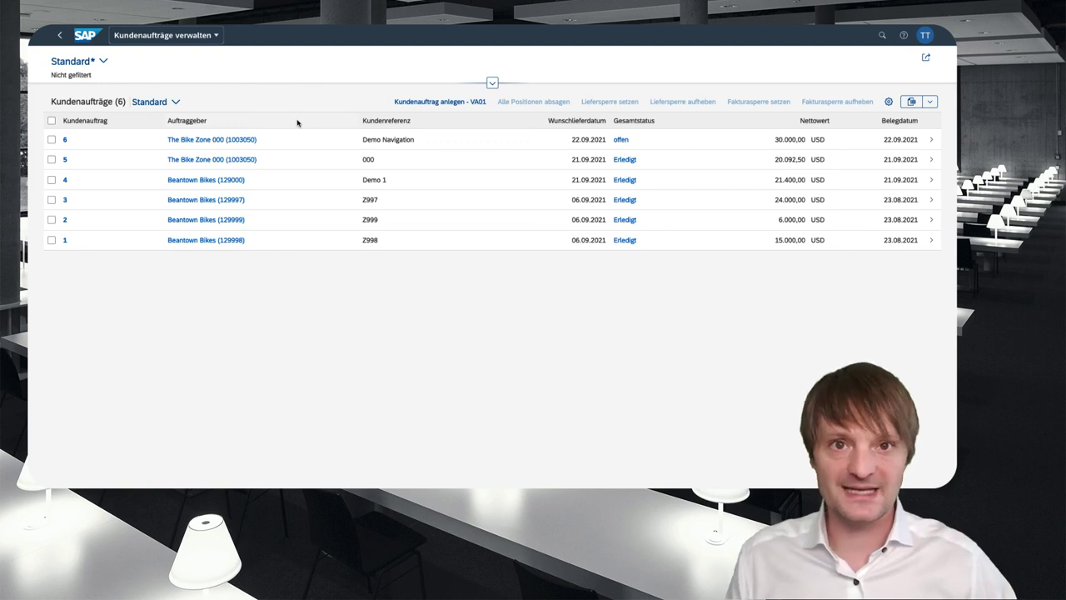
click(425, 104)
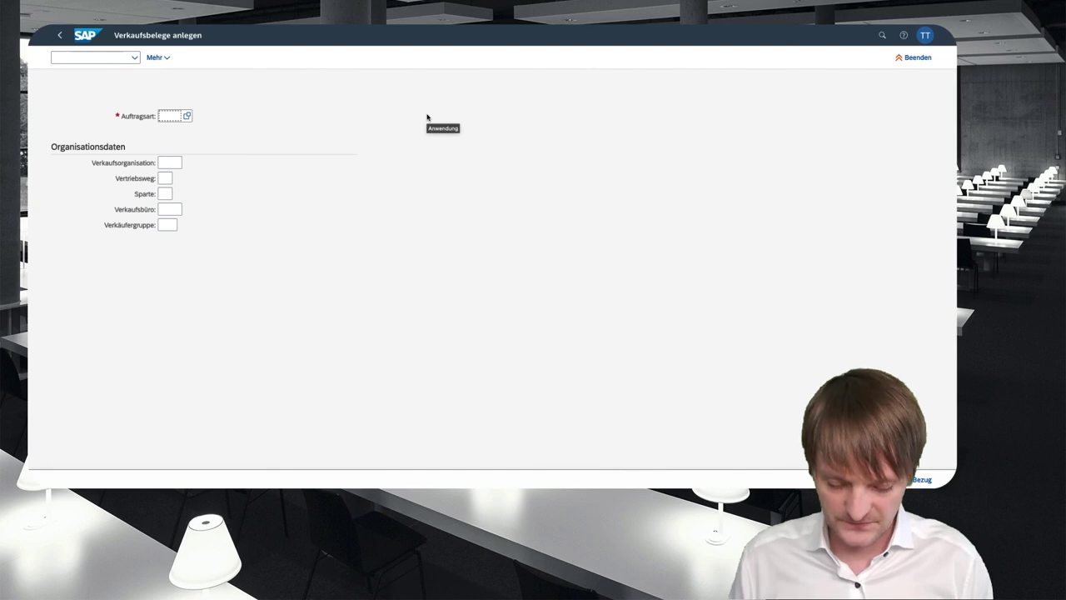
text(ta)
key(Return)
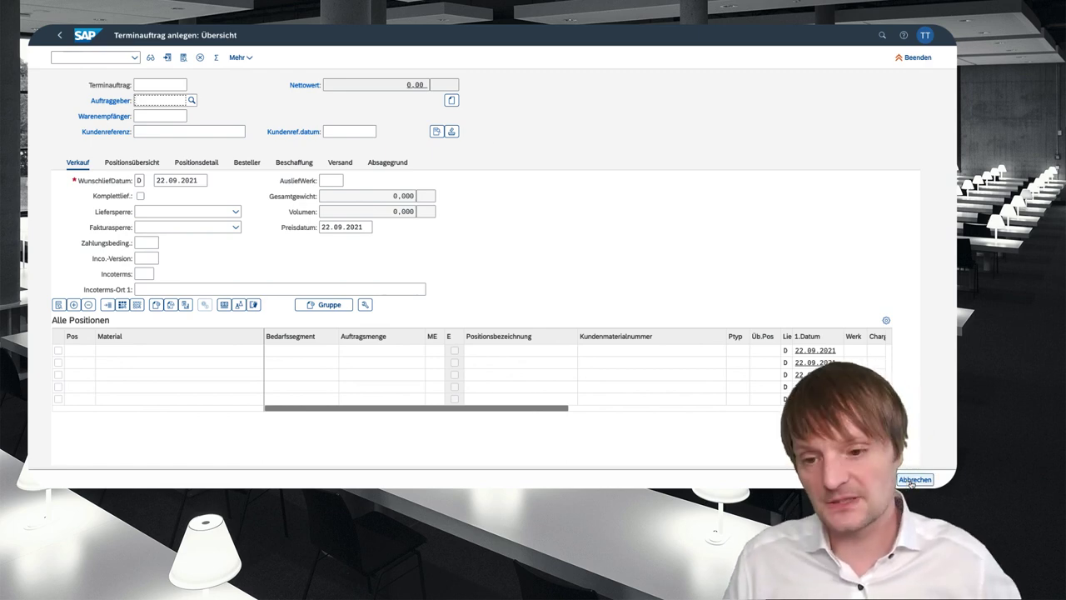
click(916, 480)
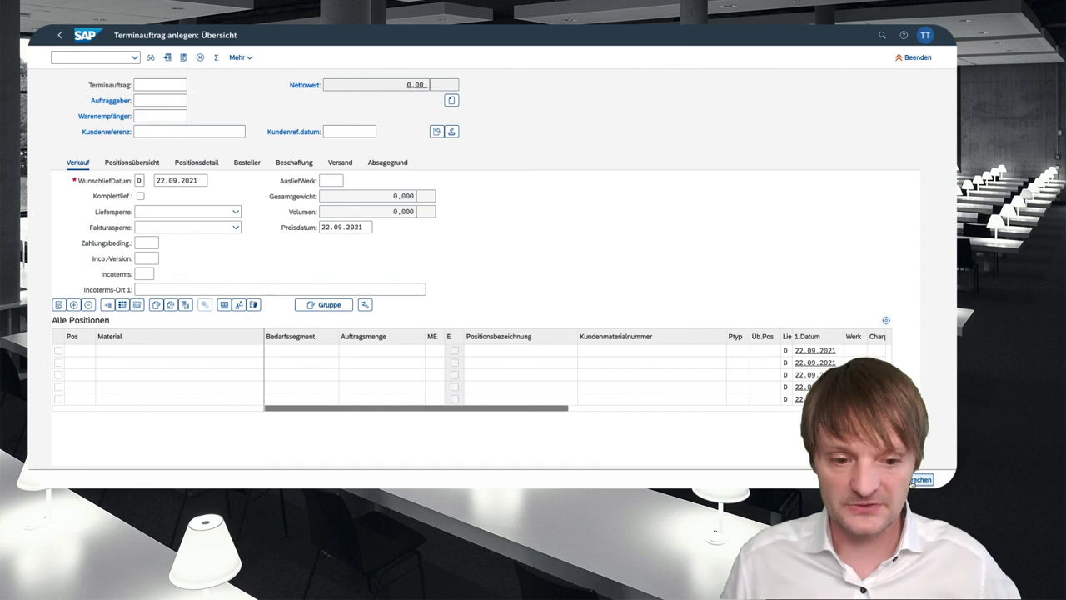
- Add the links Kundenauftragsdetails nachverfolgen and Belegfluss anzeigen to the link list of the Demo Navigation sales order
click(82, 196)
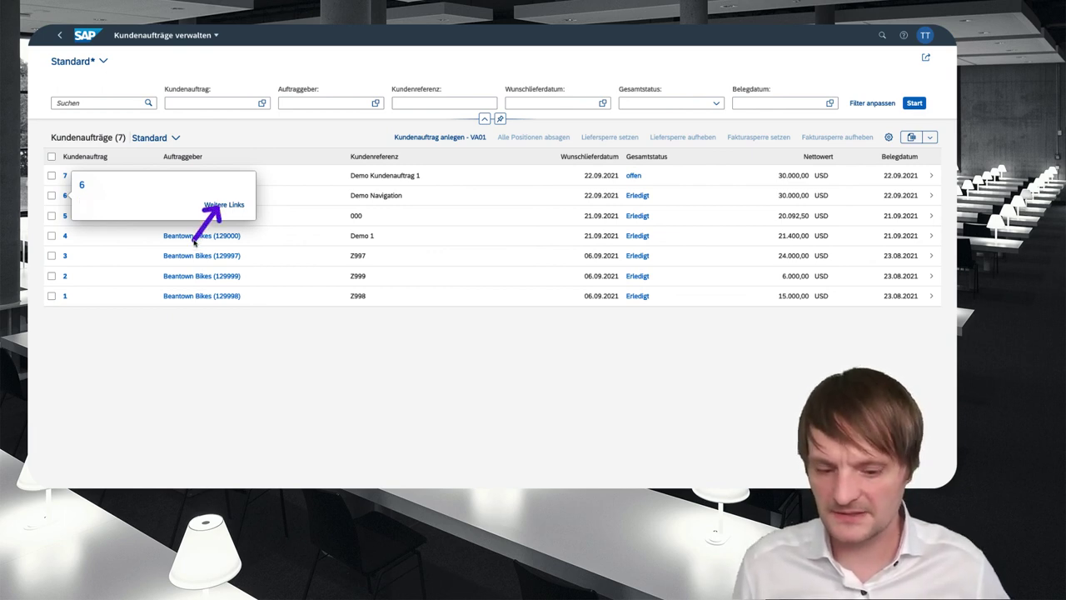
click(224, 208)
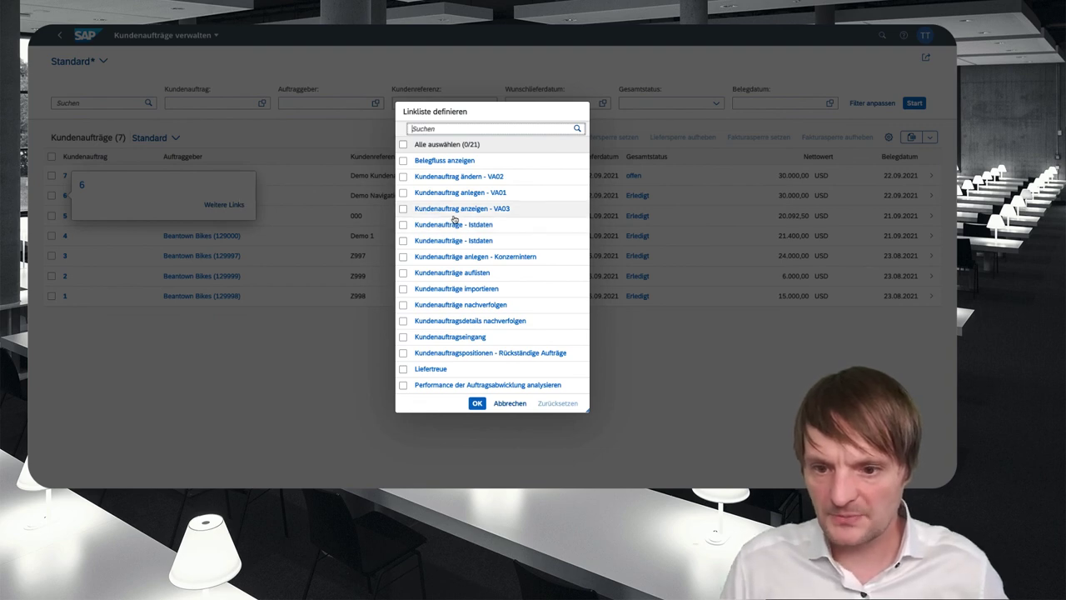
click(404, 322)
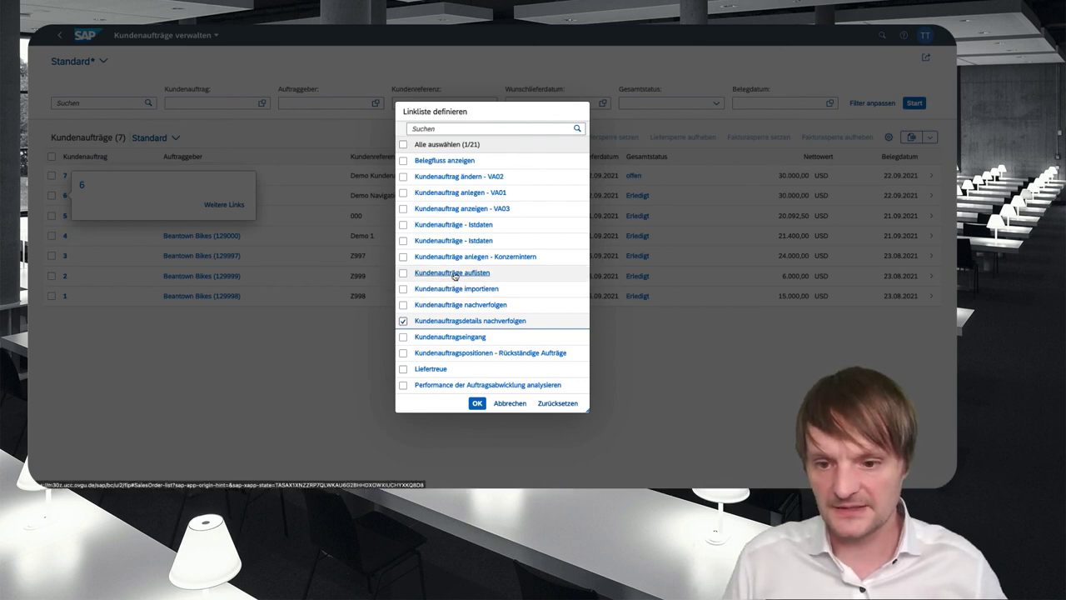
scroll(455, 275, down, 5)
scroll(455, 275, up, 5)
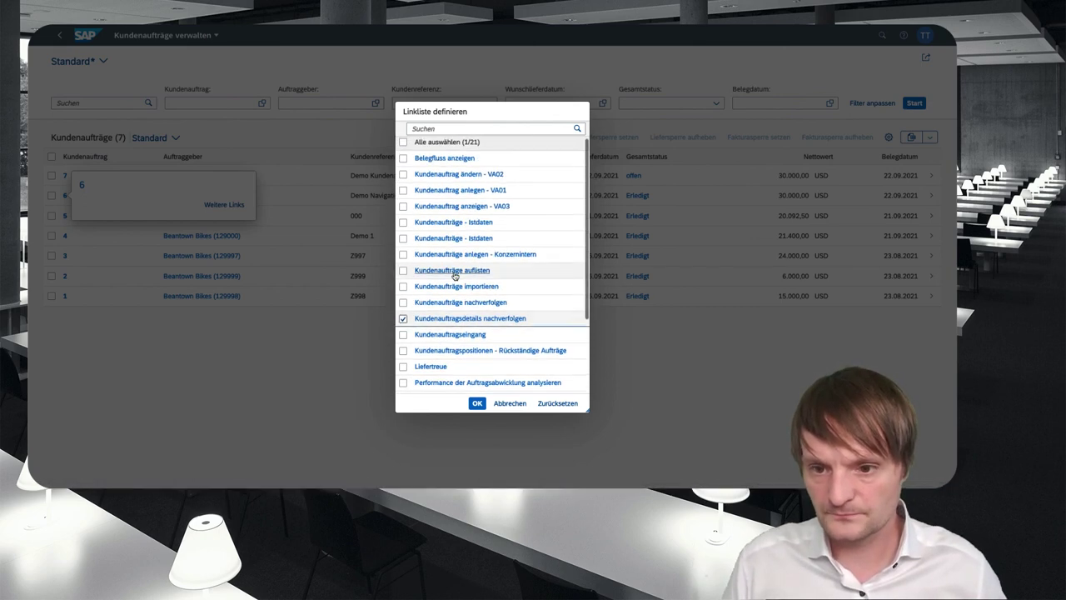
click(404, 160)
click(477, 405)
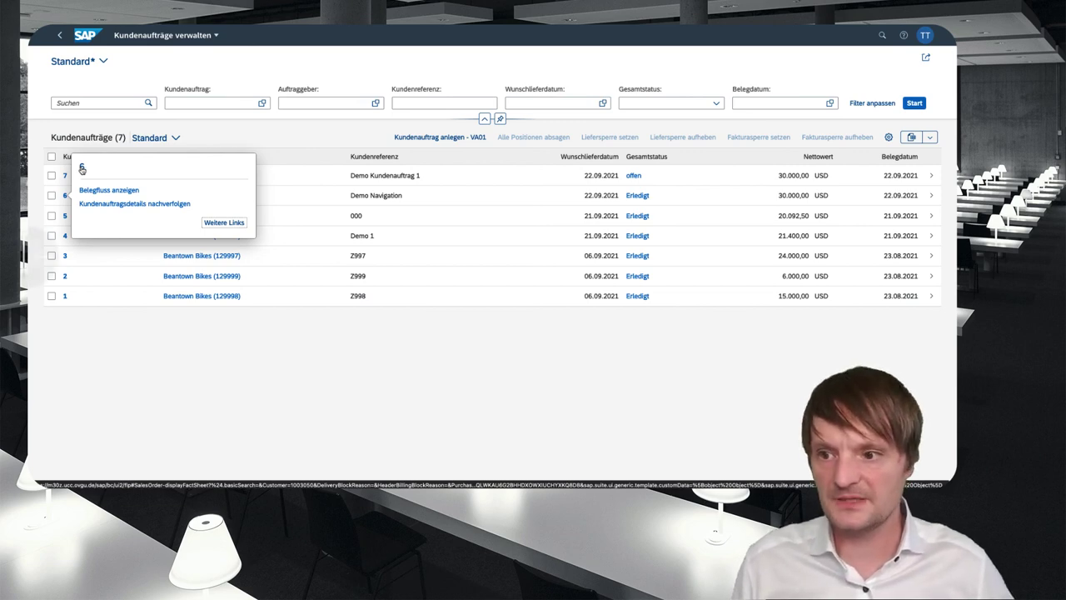
- Open the Demo Navigation sales order and open its outbound delivery from the process flow
click(98, 205)
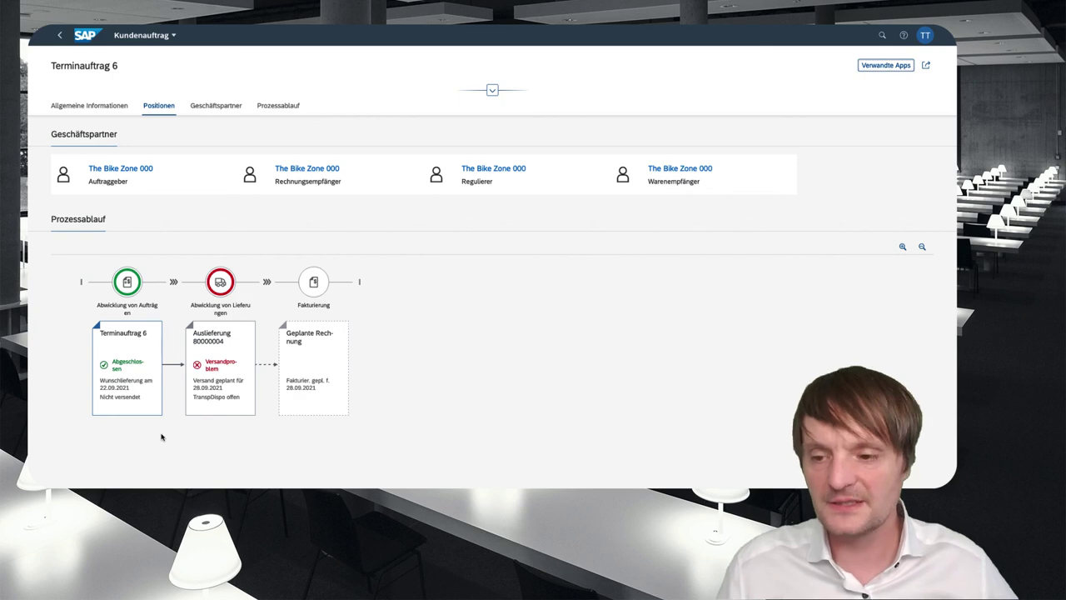
scroll(162, 437, down, 2)
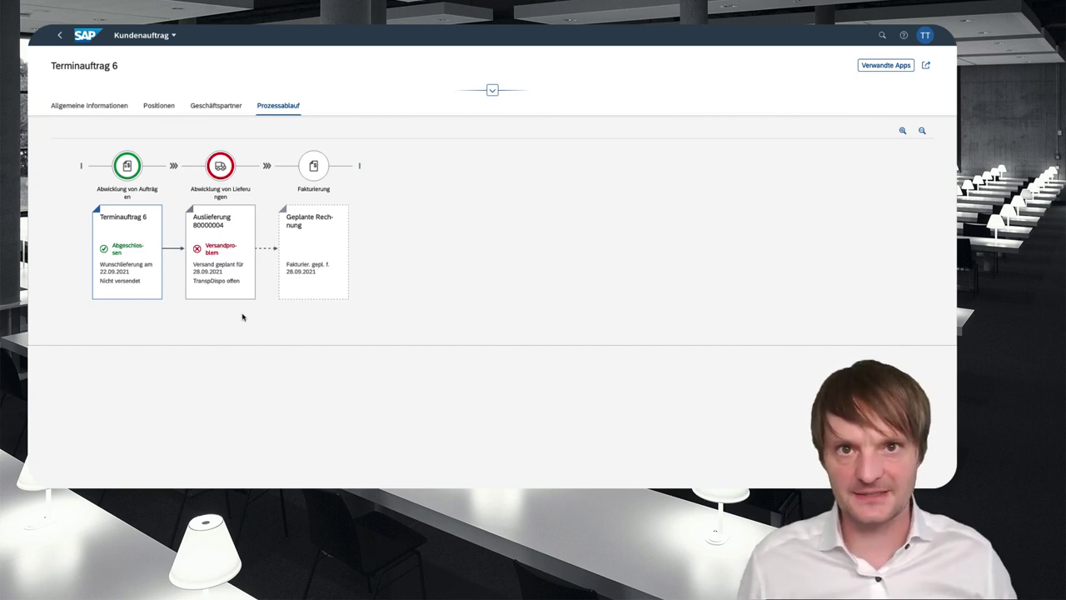
click(234, 247)
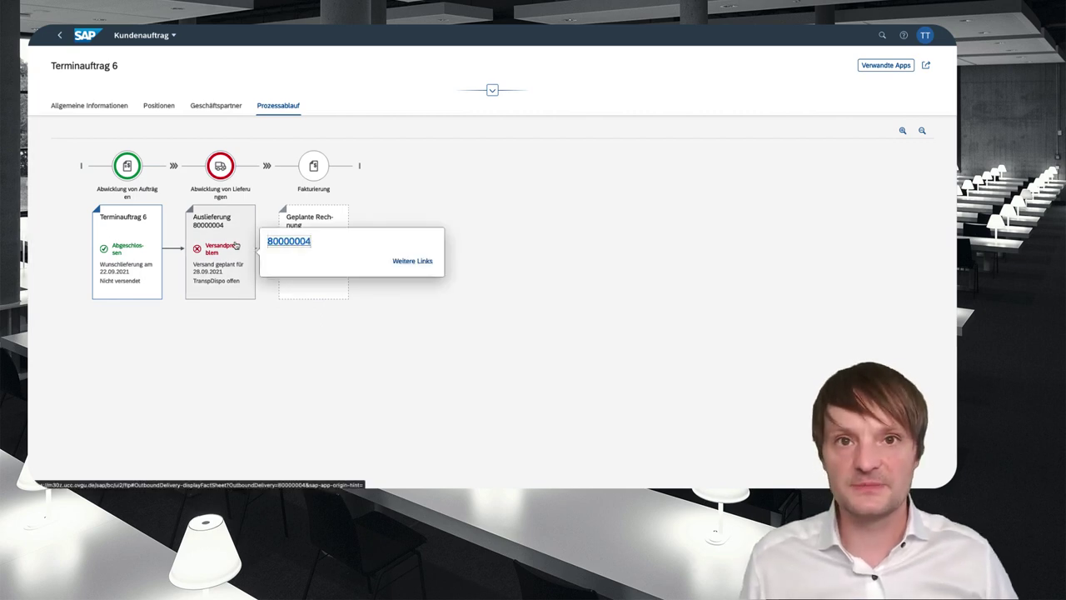
click(283, 243)
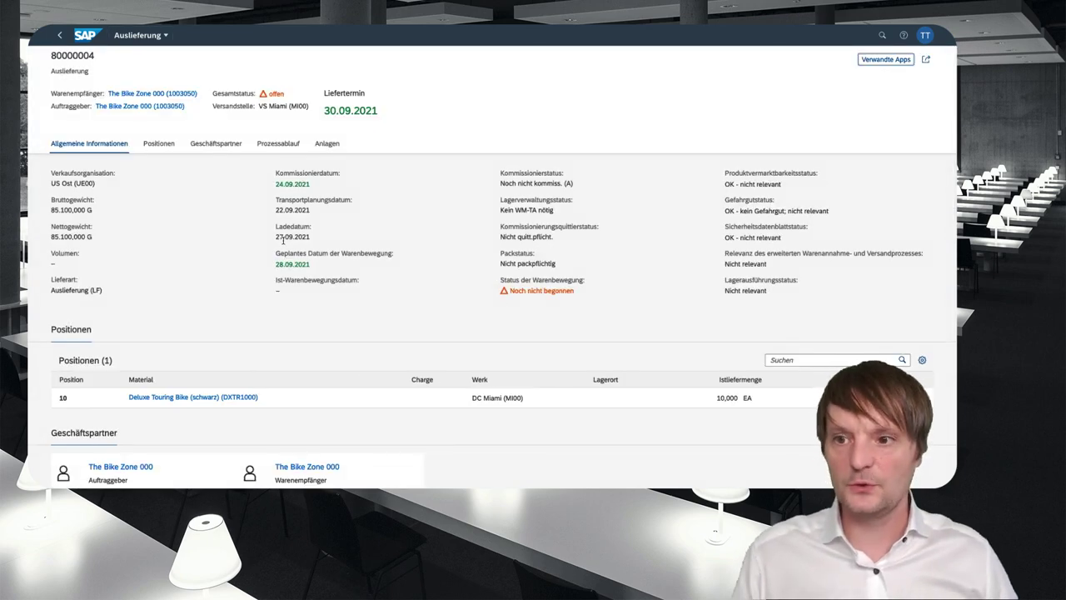
- Go back to the sales order through the preceding document in the delivery's process flow
scroll(134, 328, down, 5)
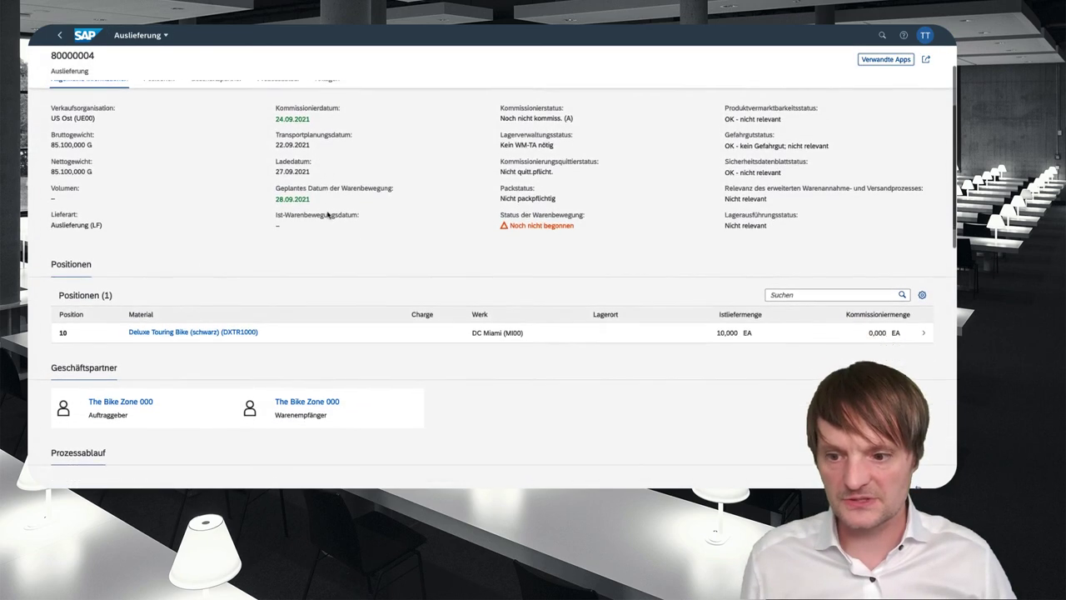
click(140, 328)
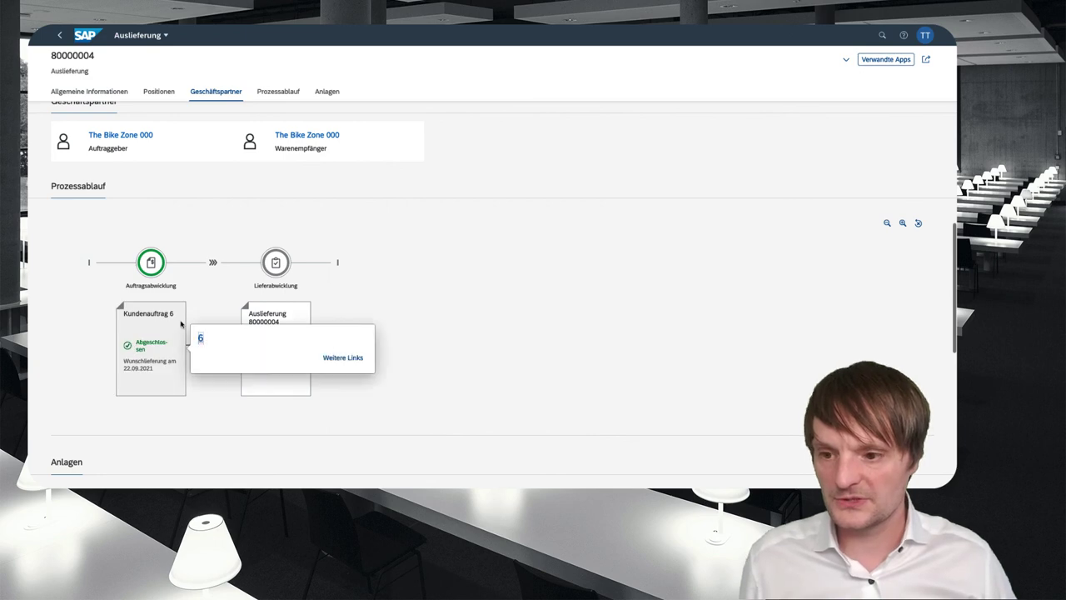
click(199, 341)
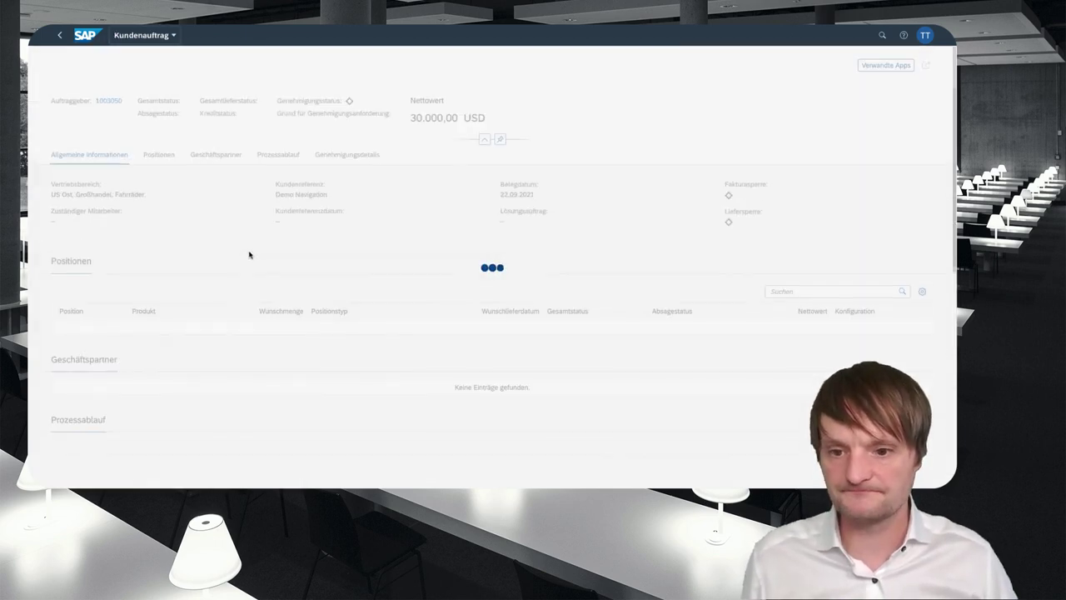
- Add the links Auslieferungen verwalten and Belegfluss anzeigen to the outbound delivery's link list in the process flow, and open its document flow
scroll(250, 249, down, 5)
scroll(250, 250, down, 2)
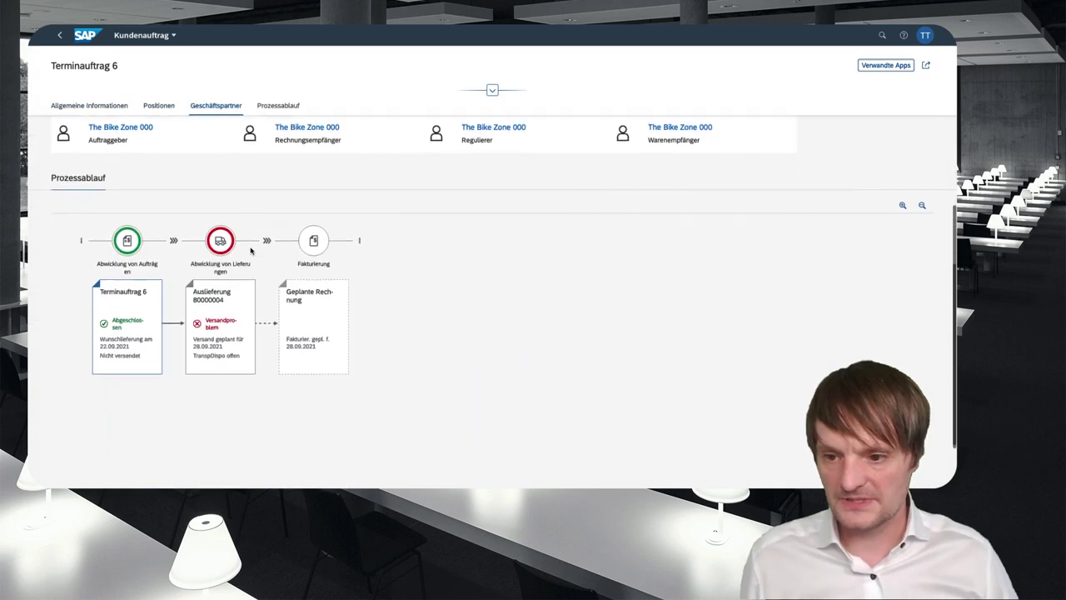
click(232, 297)
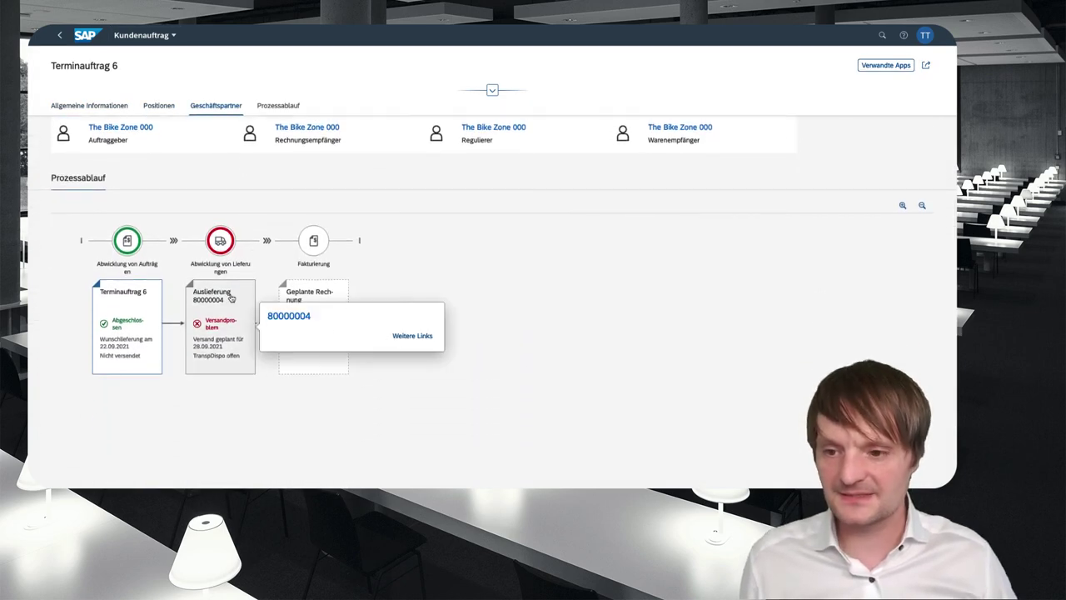
click(413, 335)
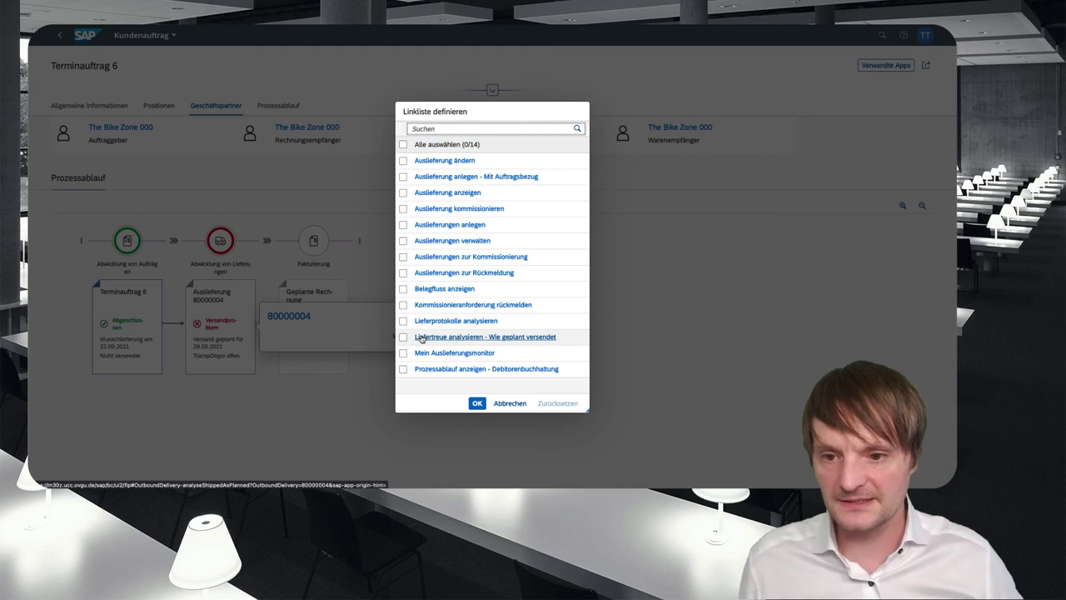
click(403, 241)
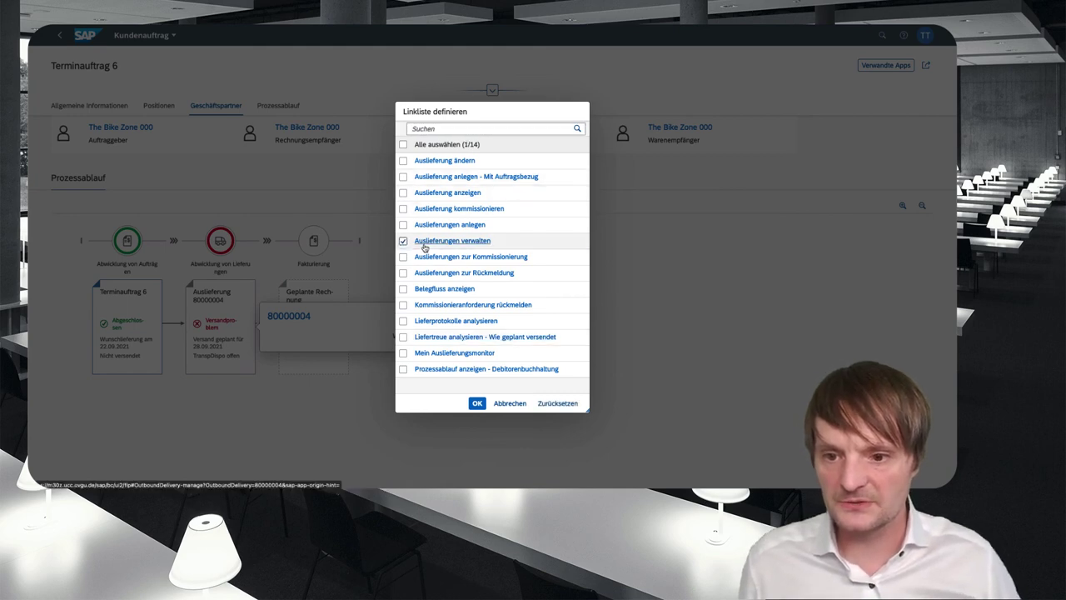
click(403, 289)
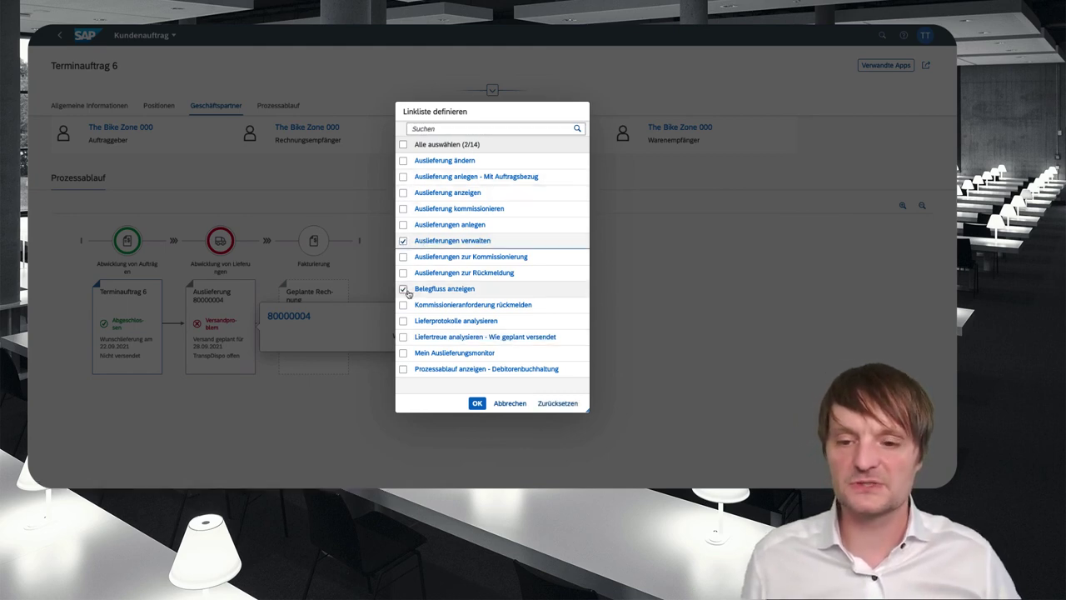
click(476, 403)
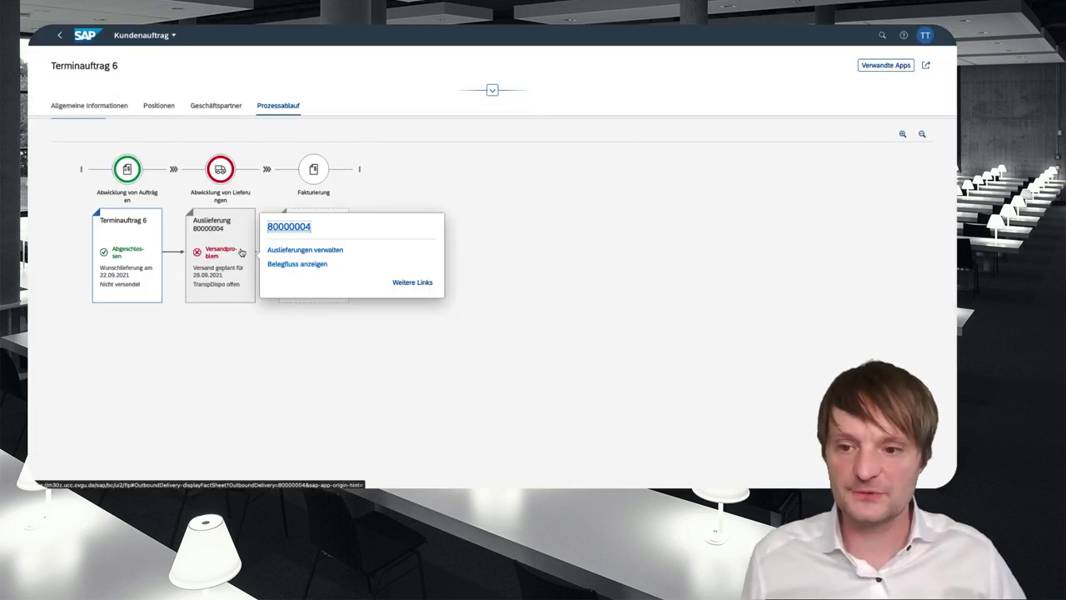
click(300, 263)
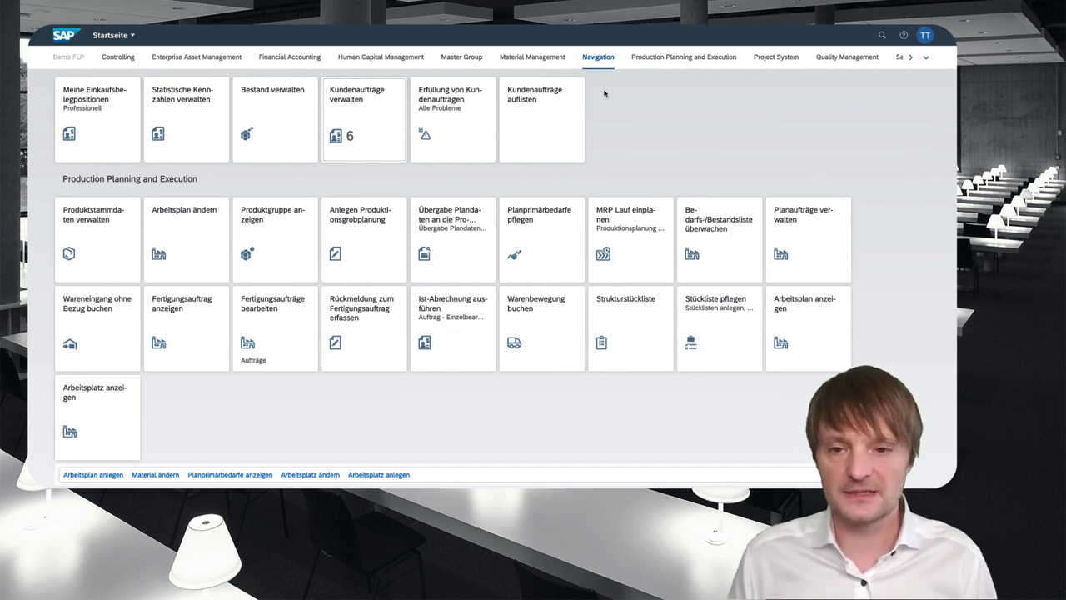
- Open the delivery problem of the Demo Navigation sales order in Erfüllung von Kundenaufträgen and create the delivery for overdue item 10
click(470, 136)
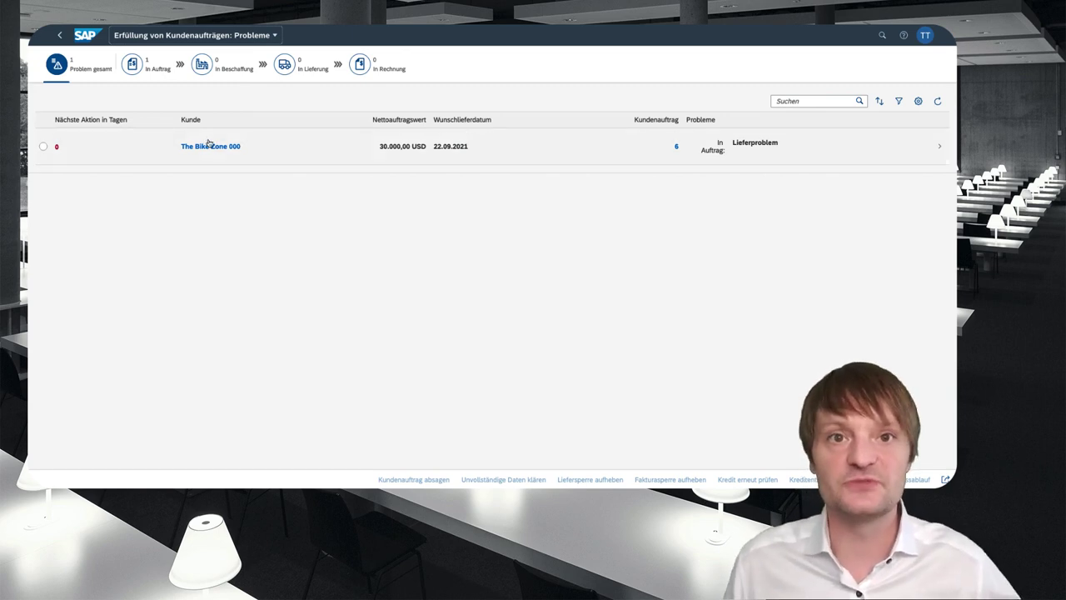
click(125, 152)
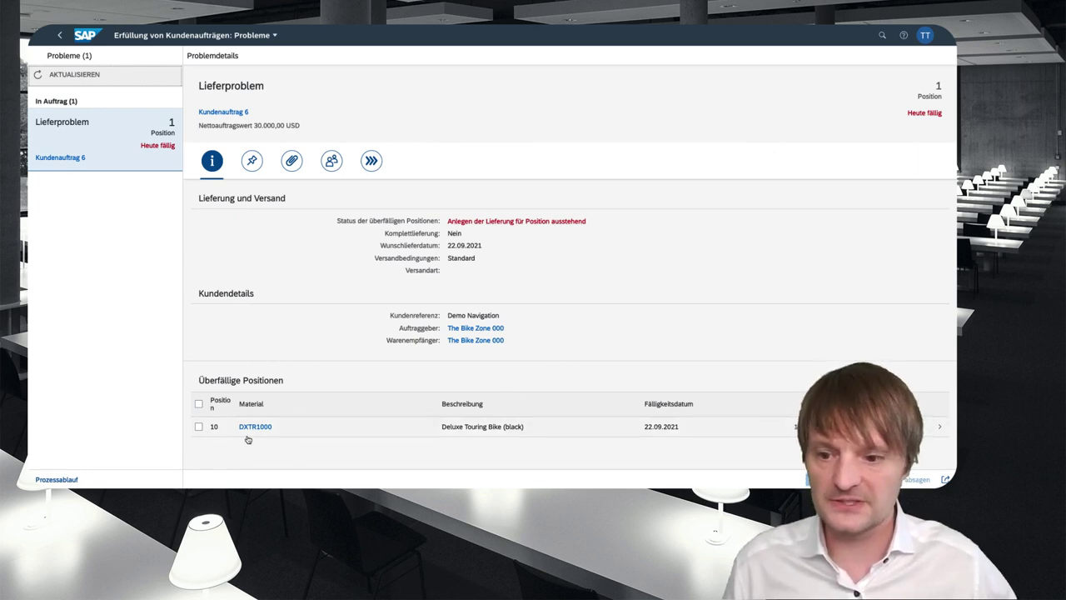
click(199, 427)
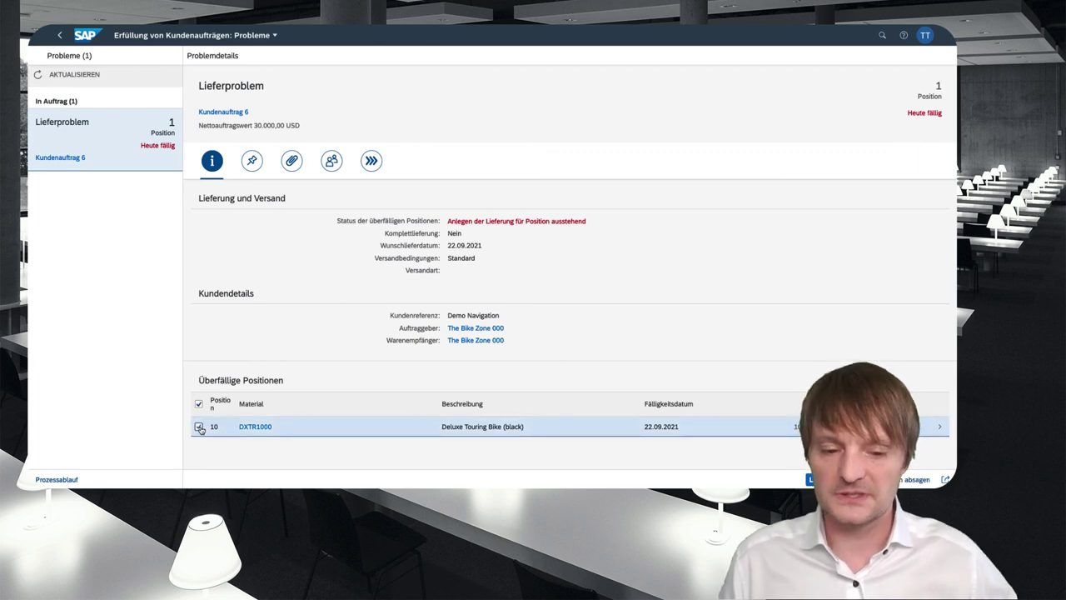
click(813, 479)
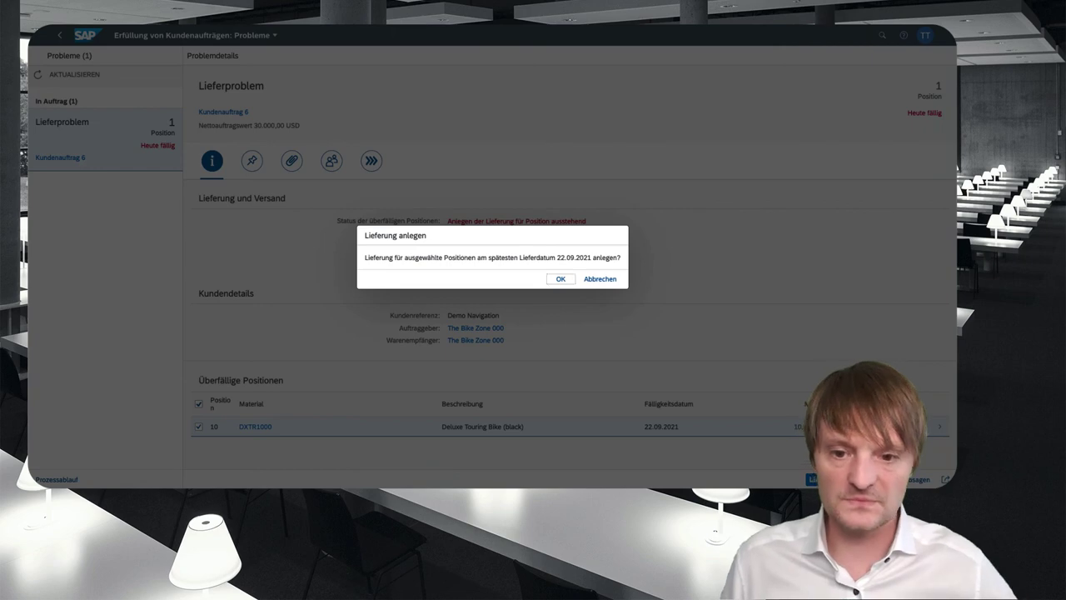
click(560, 279)
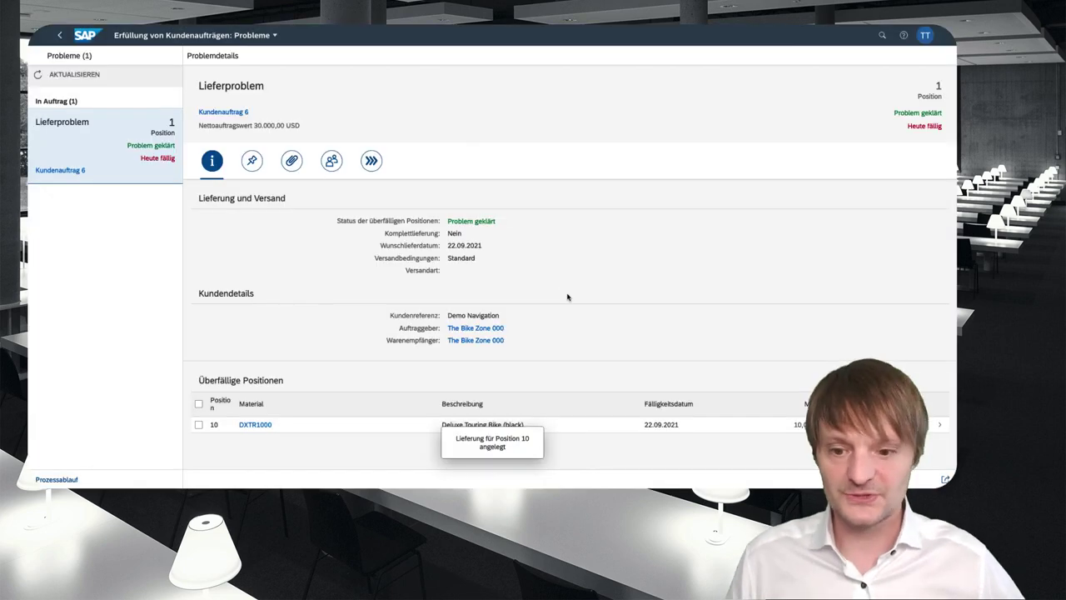
- Check the sales order's entry in the problem list again, and return to the home page
click(59, 35)
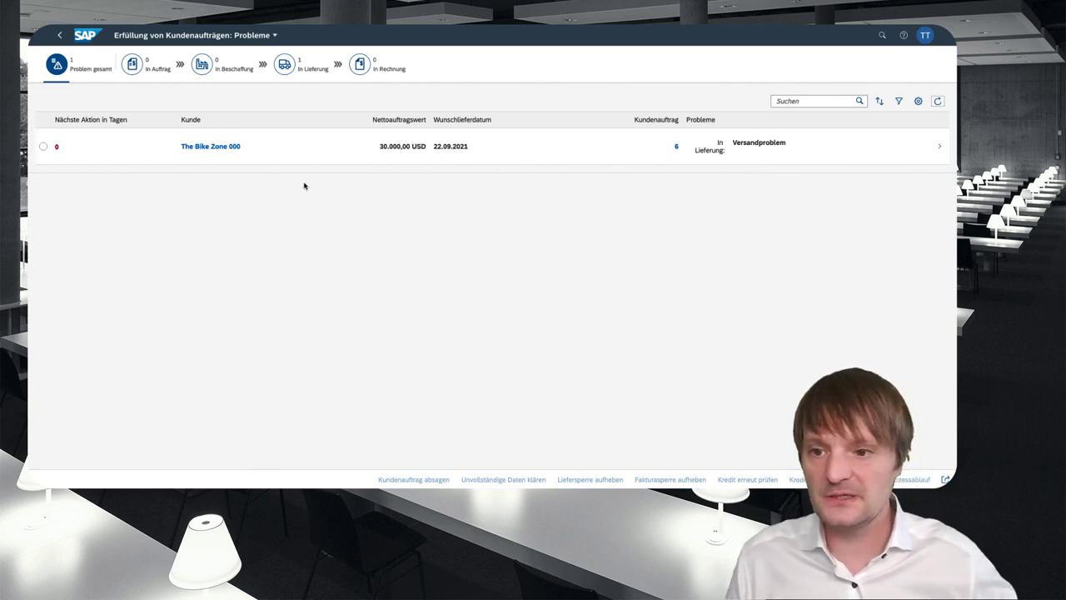
click(278, 158)
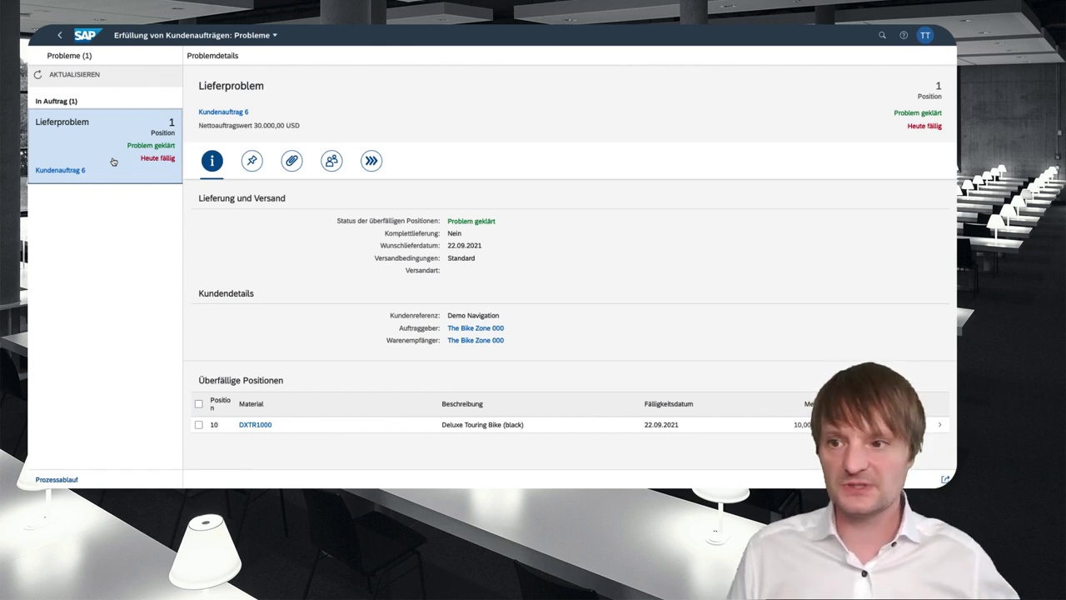
click(85, 35)
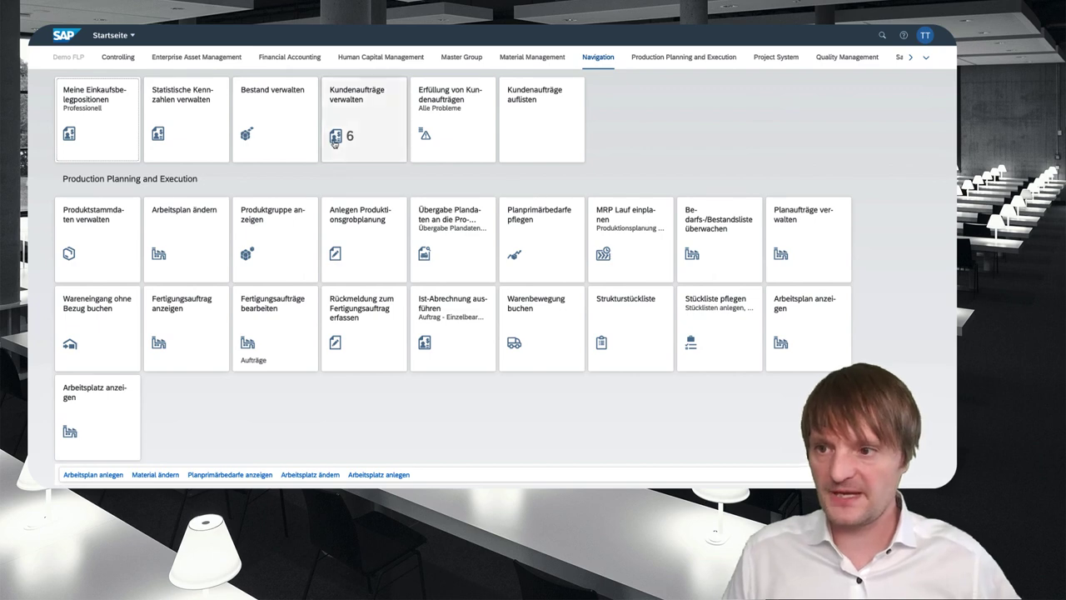
- In Übersicht für Vertriebsmanager from Demo FLP, move the Kundenauftragseingang card to the end of the first row and Überfällige Kundenaufträge above Rückständige Auftragspositionen
click(68, 57)
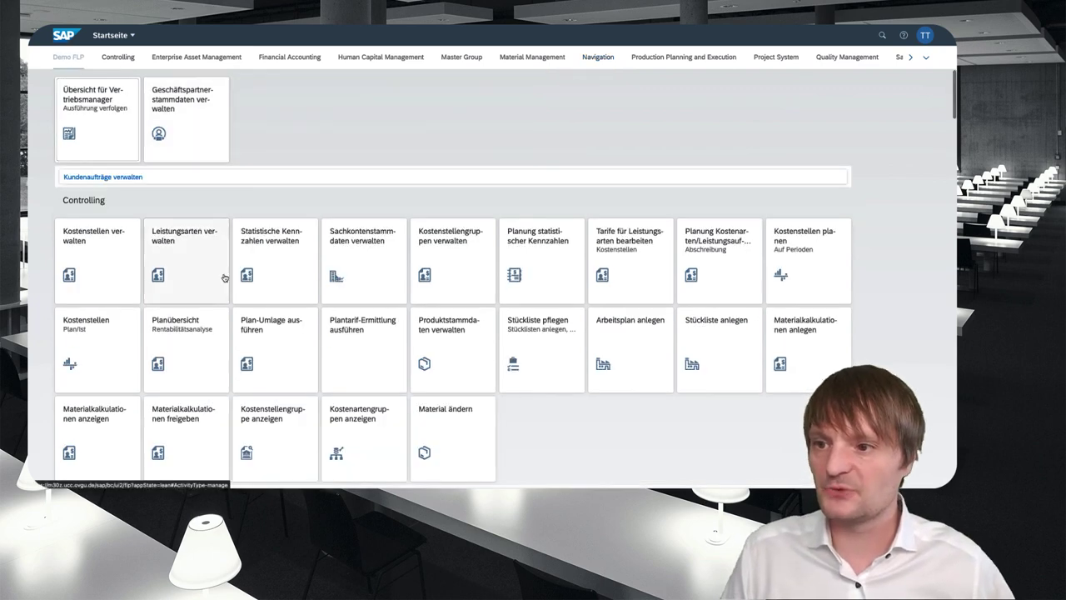
click(104, 149)
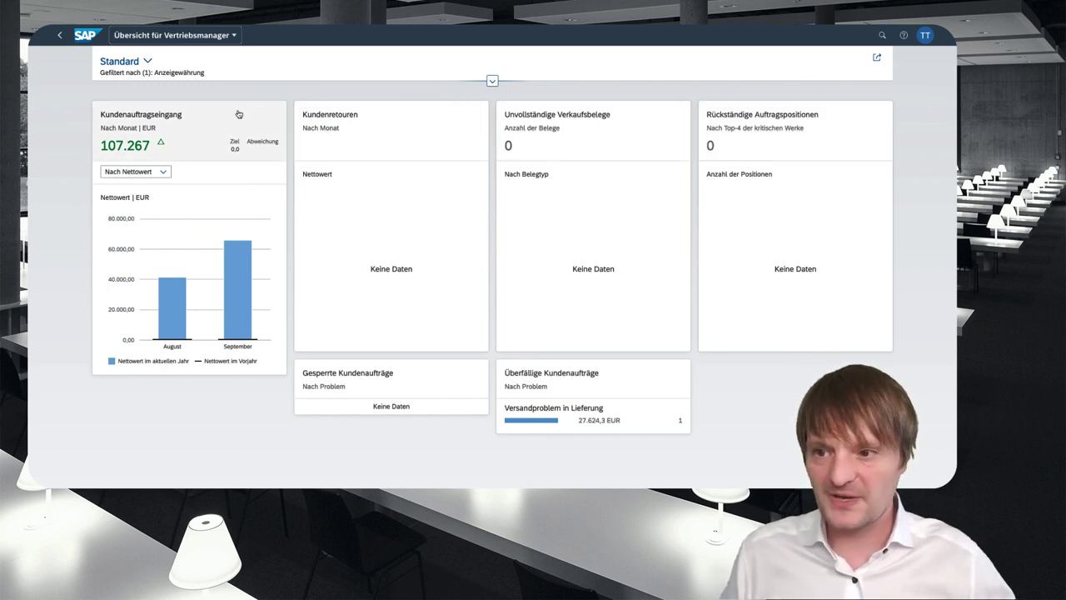
drag(234, 114, 731, 119)
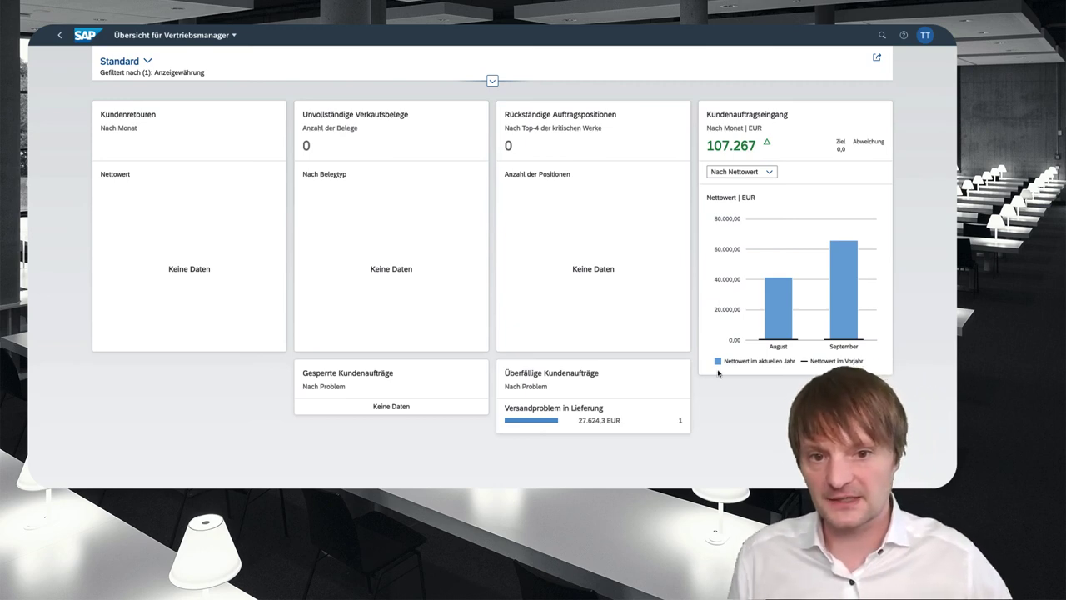
drag(616, 375, 612, 124)
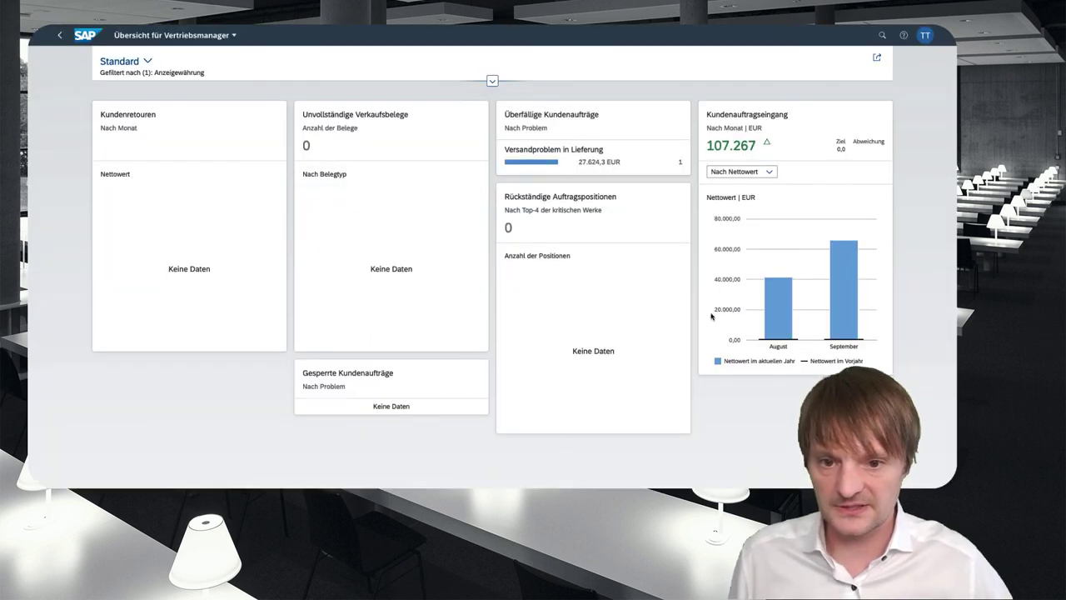
- Open Geschäftspartnerstammdaten verwalten from the Demo FLP group and list all business partners without setting any filters
key(alt+Left)
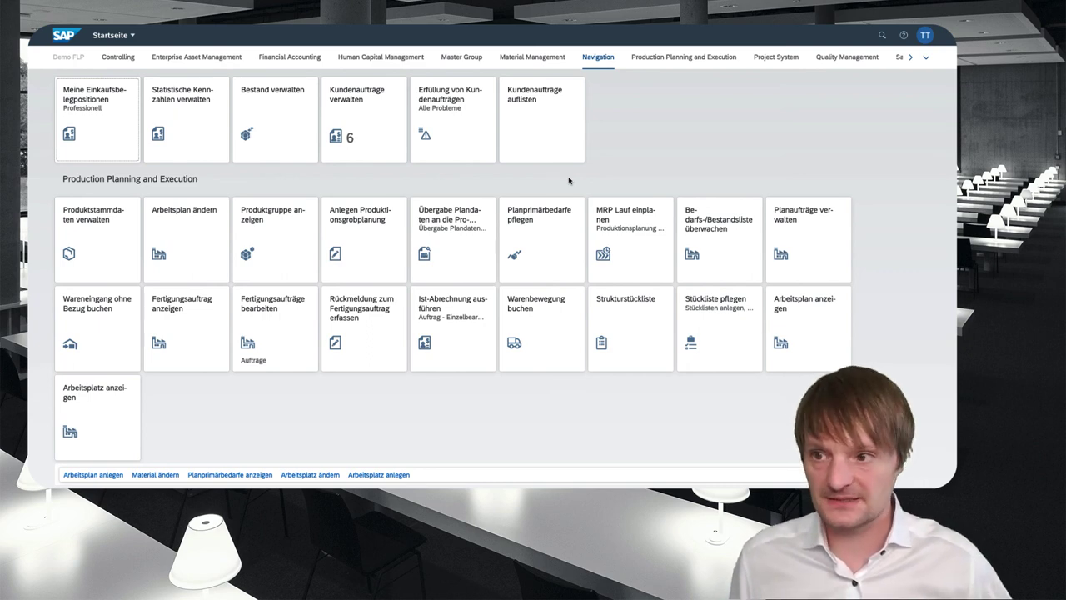
click(71, 57)
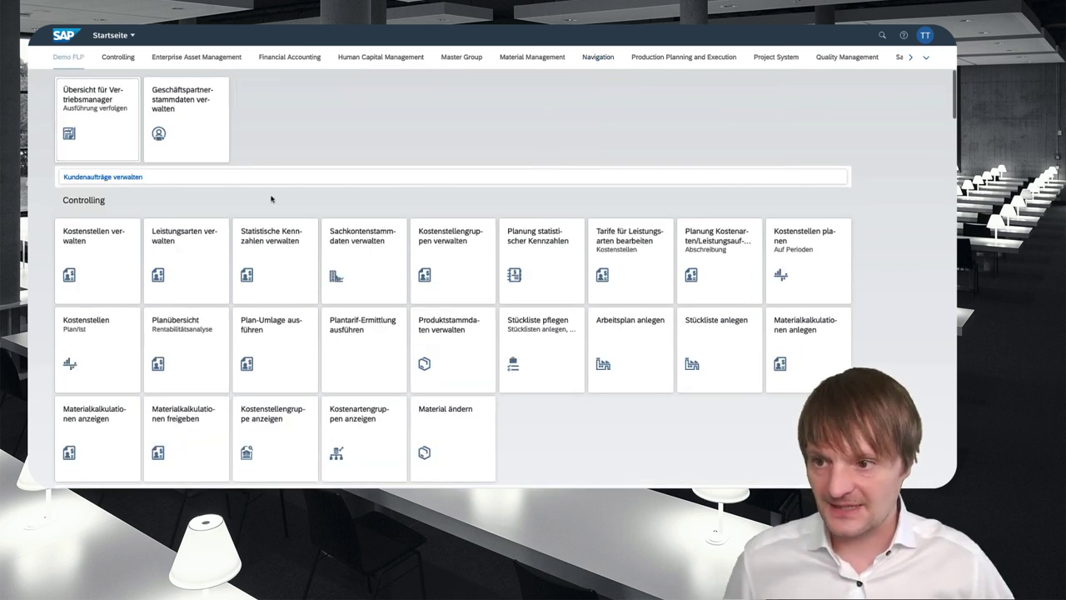
click(190, 119)
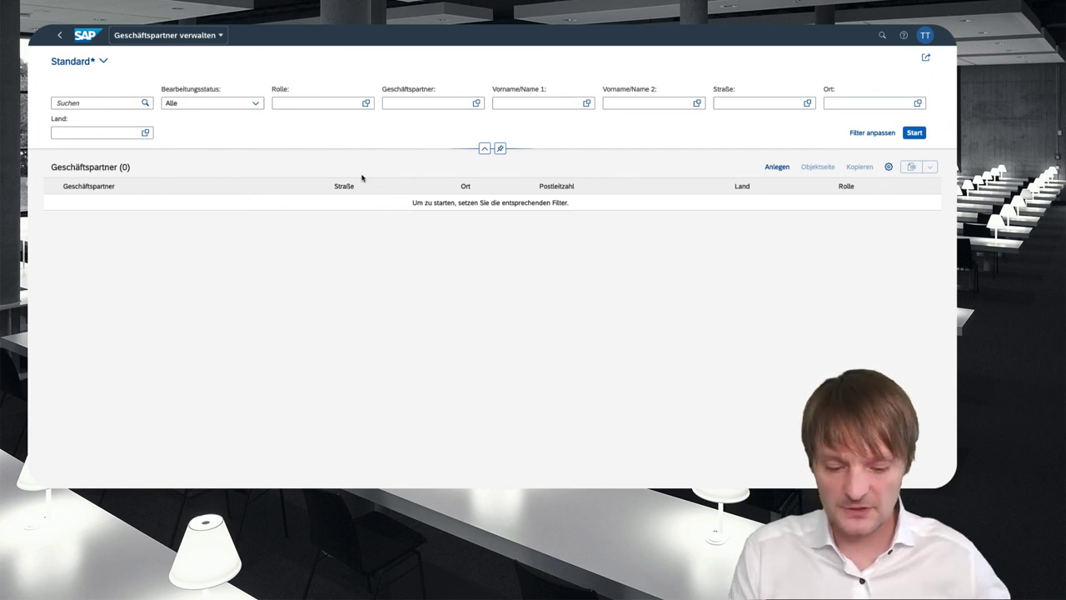
drag(48, 80, 941, 151)
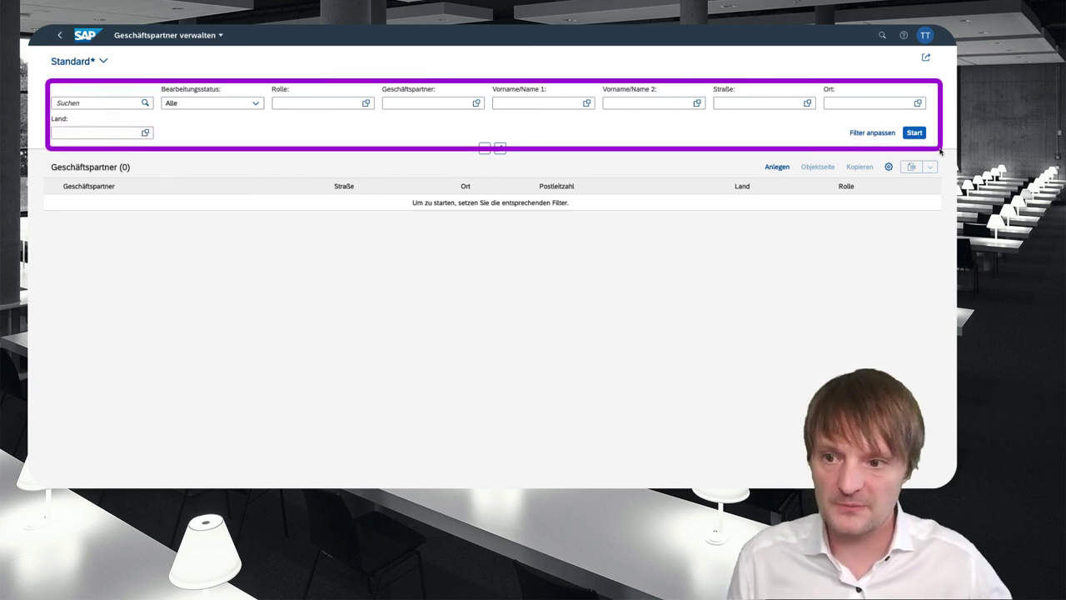
mouse_move(40, 159)
mouse_down()
mouse_move(789, 218)
mouse_move(942, 219)
mouse_up()
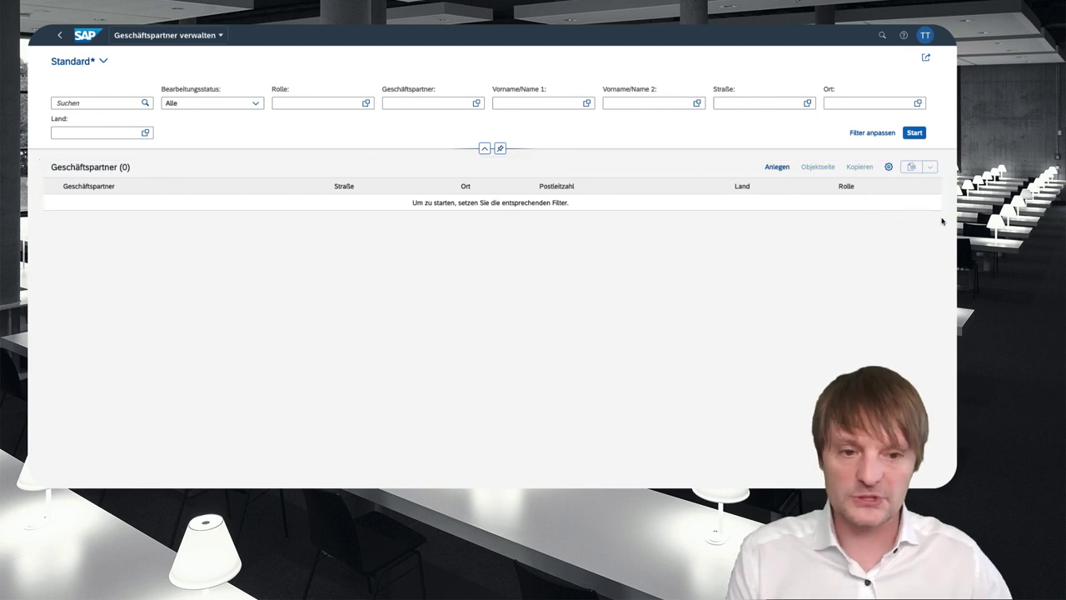
click(916, 133)
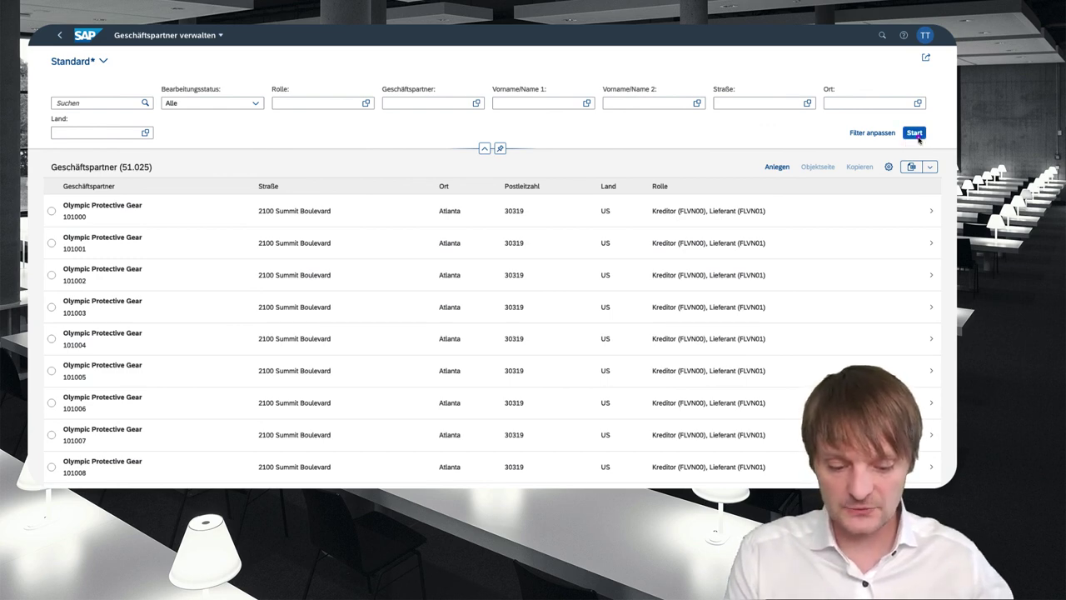
mouse_move(36, 166)
mouse_down()
mouse_move(215, 291)
mouse_move(215, 485)
mouse_up()
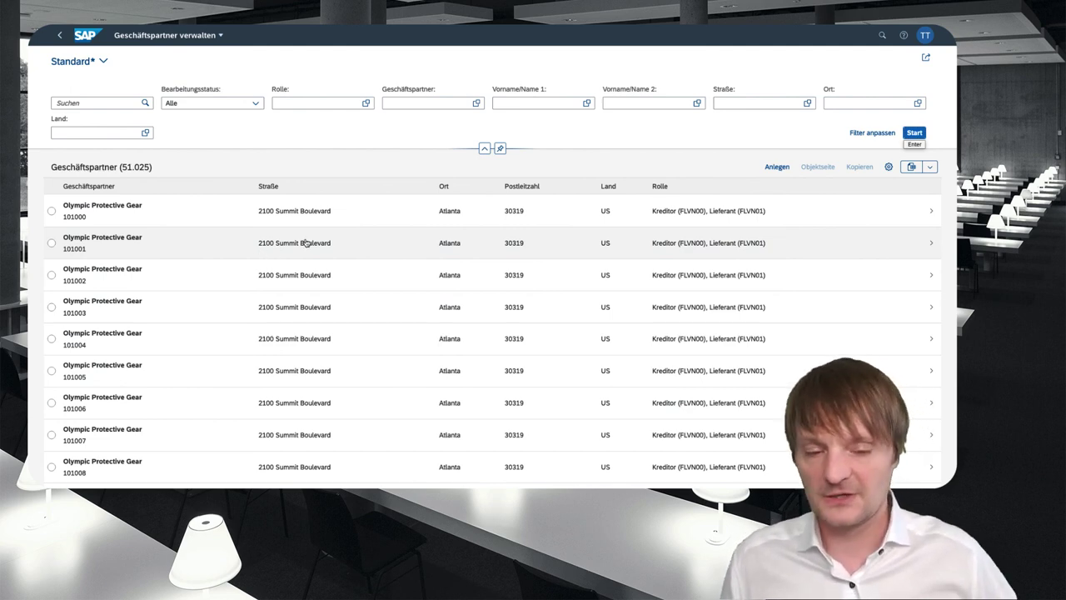
- Add the Suchbegriff 1 column to the business partner table
click(889, 167)
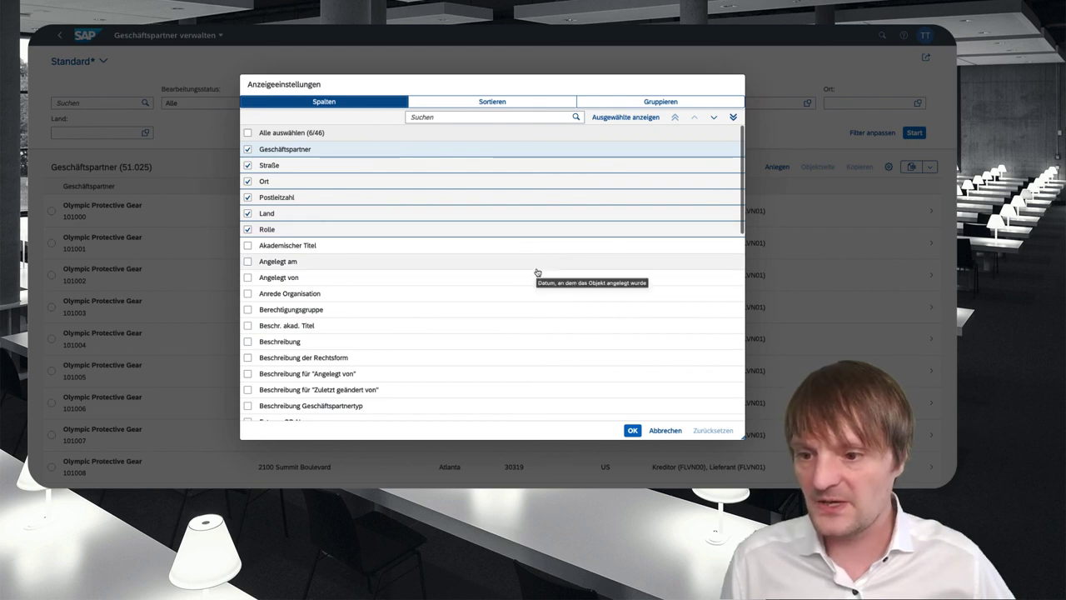
scroll(538, 273, down, 6)
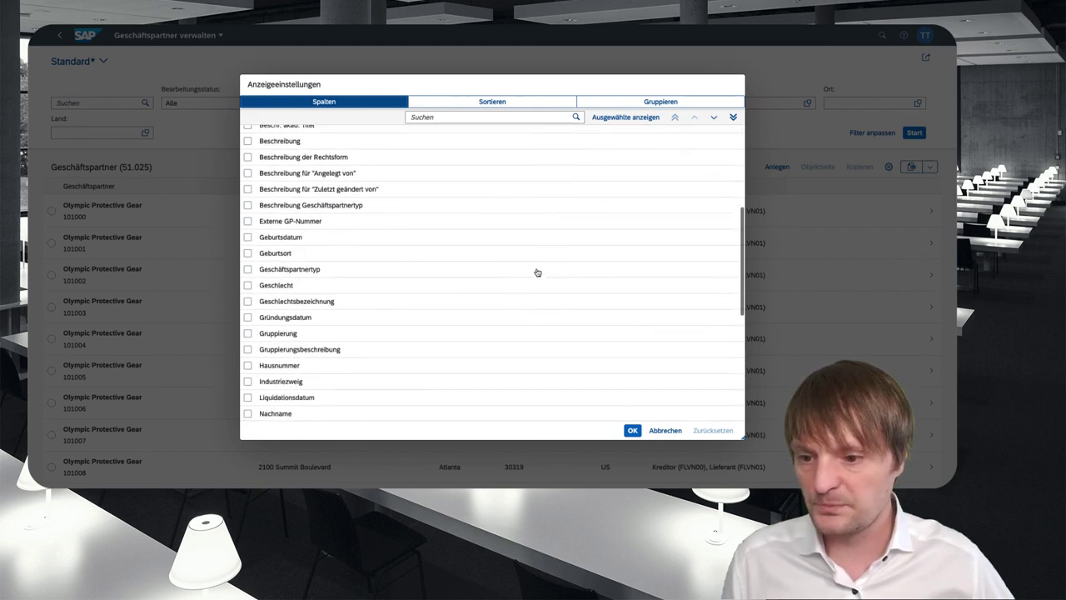
scroll(537, 273, down, 5)
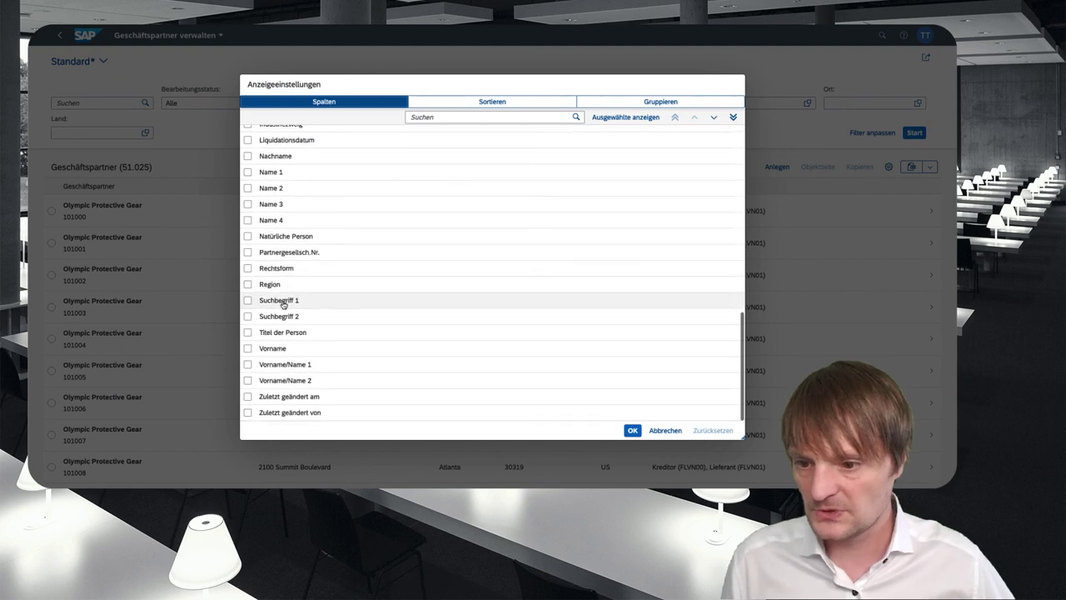
click(244, 301)
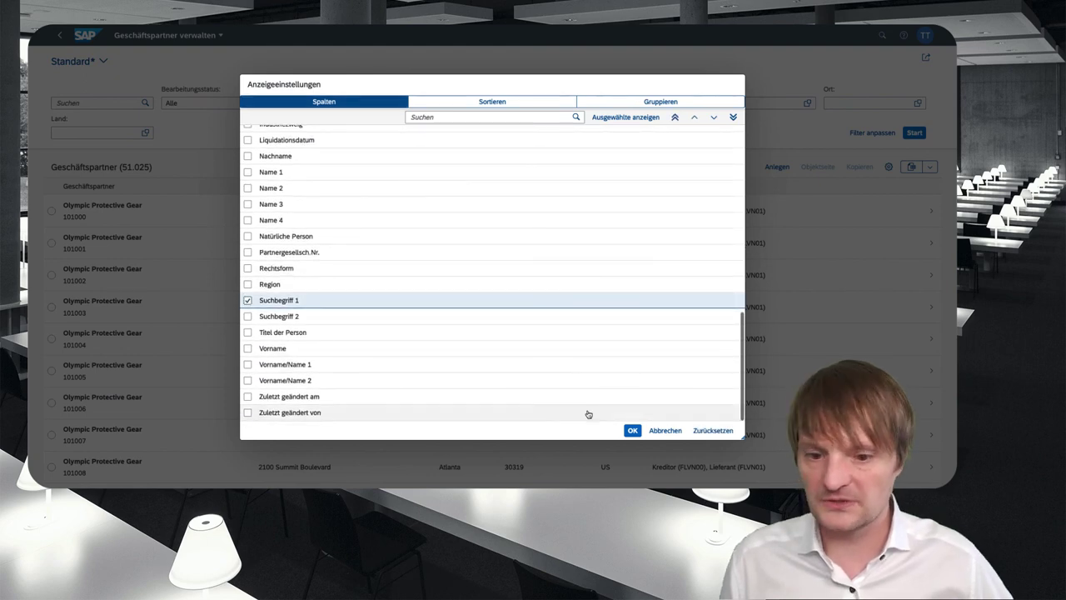
click(633, 431)
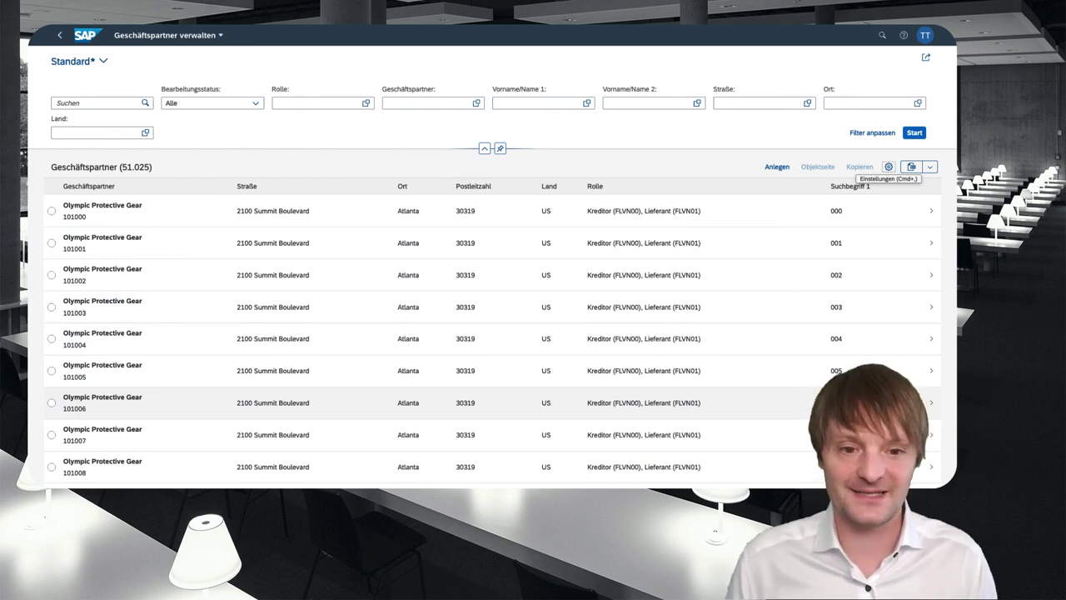
- Move the Suchbegriff 1 column directly after Geschäftspartner in the business partner table
click(889, 166)
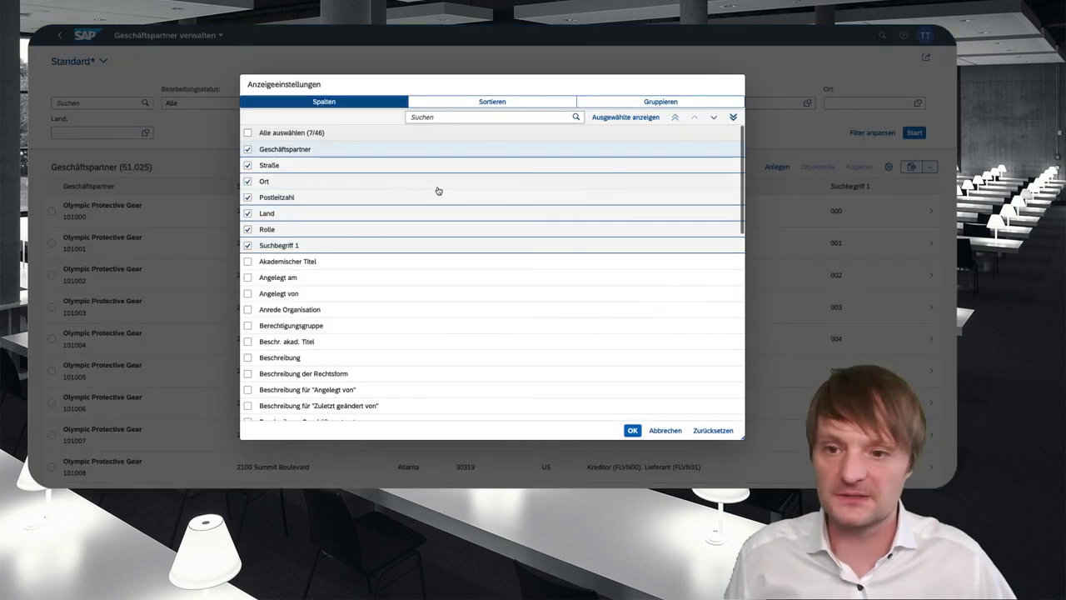
click(326, 247)
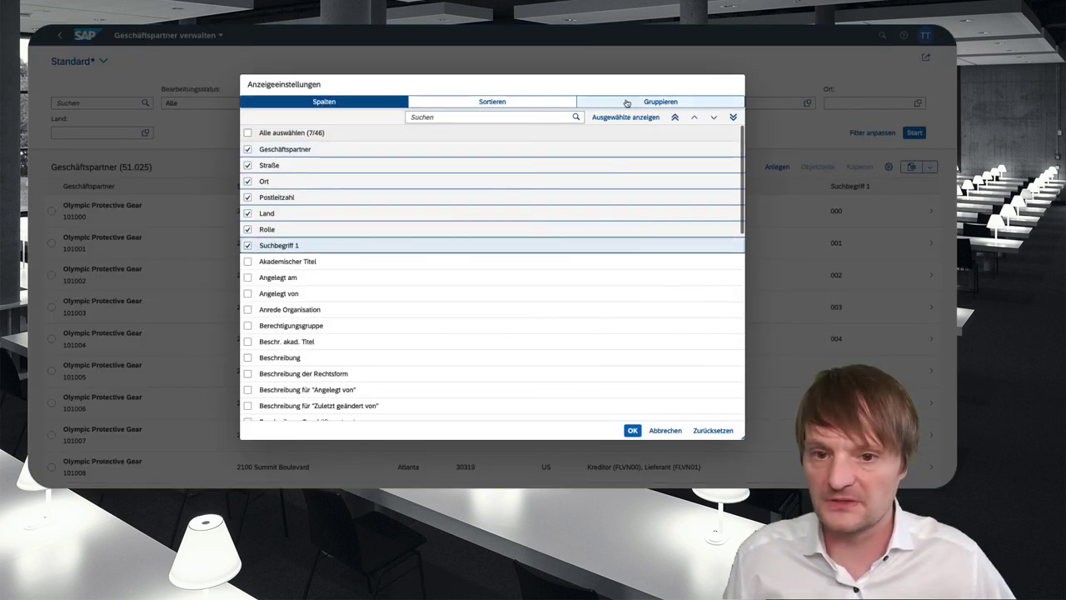
click(674, 118)
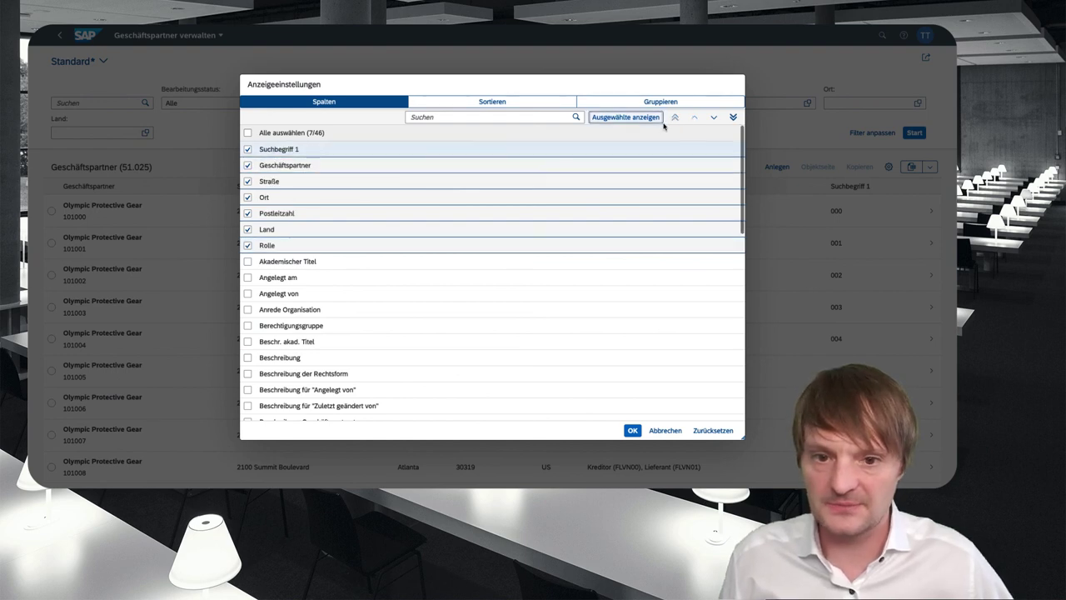
click(713, 117)
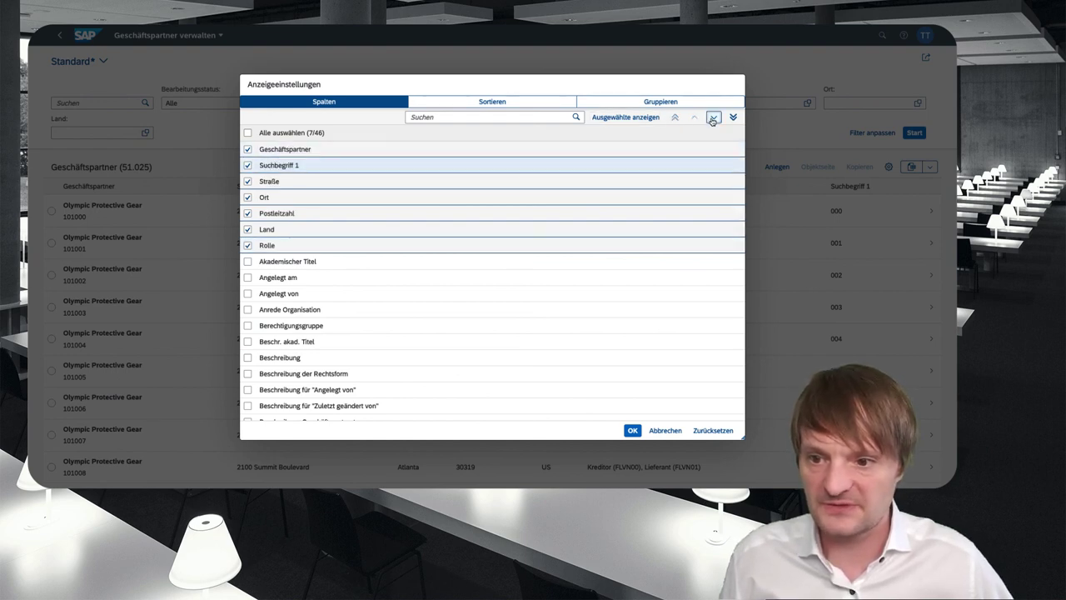
click(632, 430)
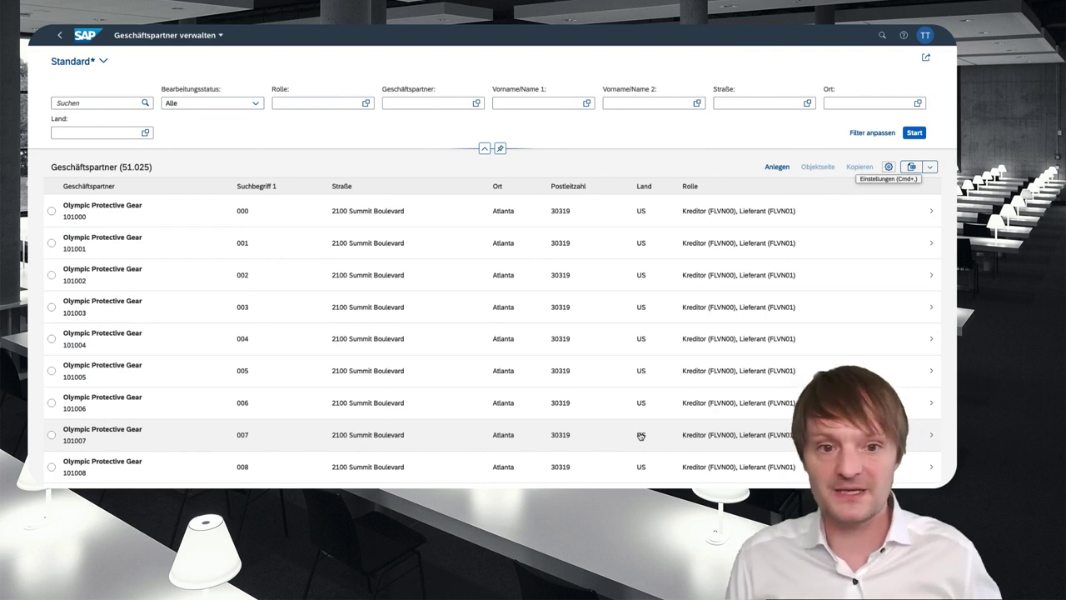
- Find filters matching "such" and add Suchbegriff 1 from Allgemeine Informationen - Name to the filter bar
click(872, 133)
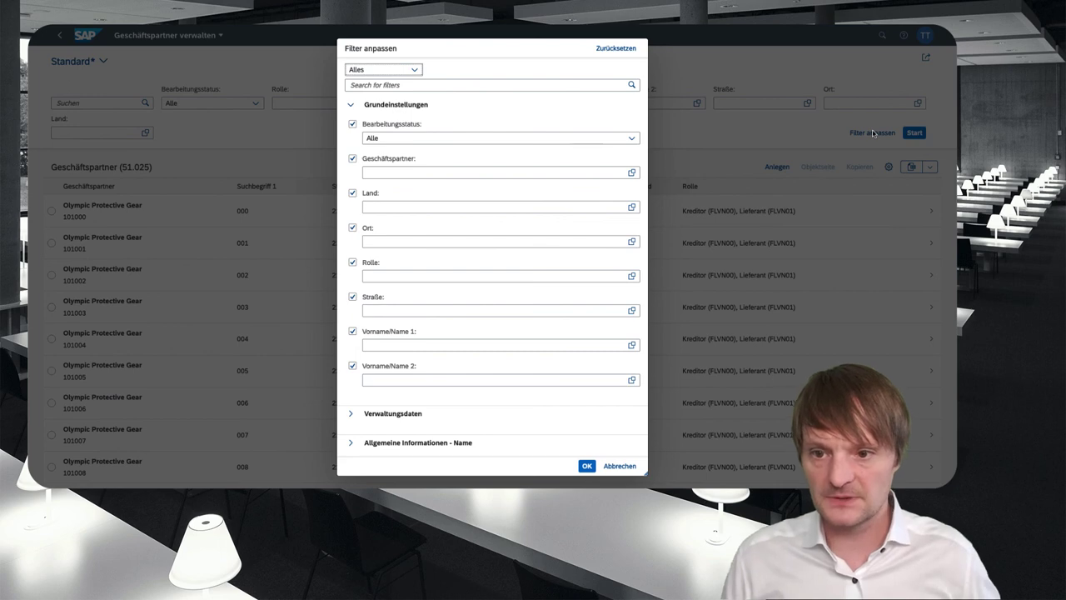
click(442, 87)
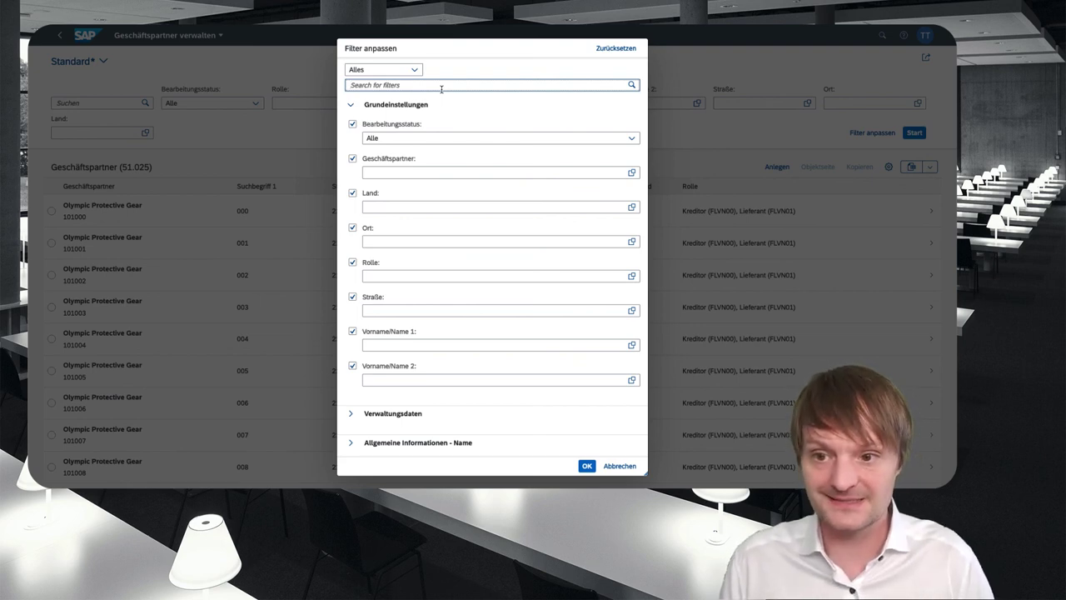
text(such)
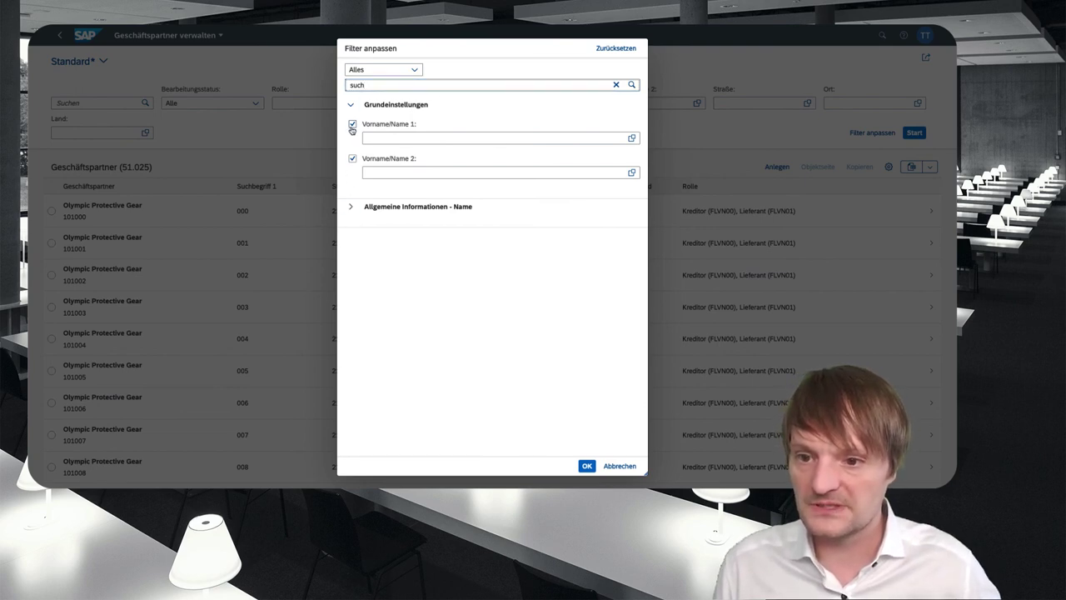
click(348, 208)
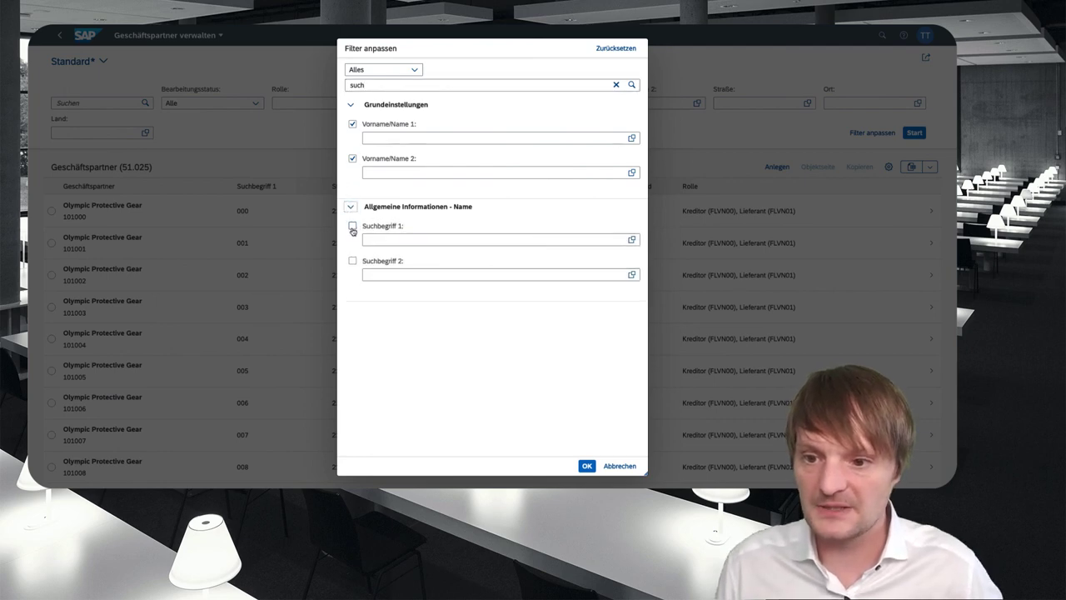
click(353, 227)
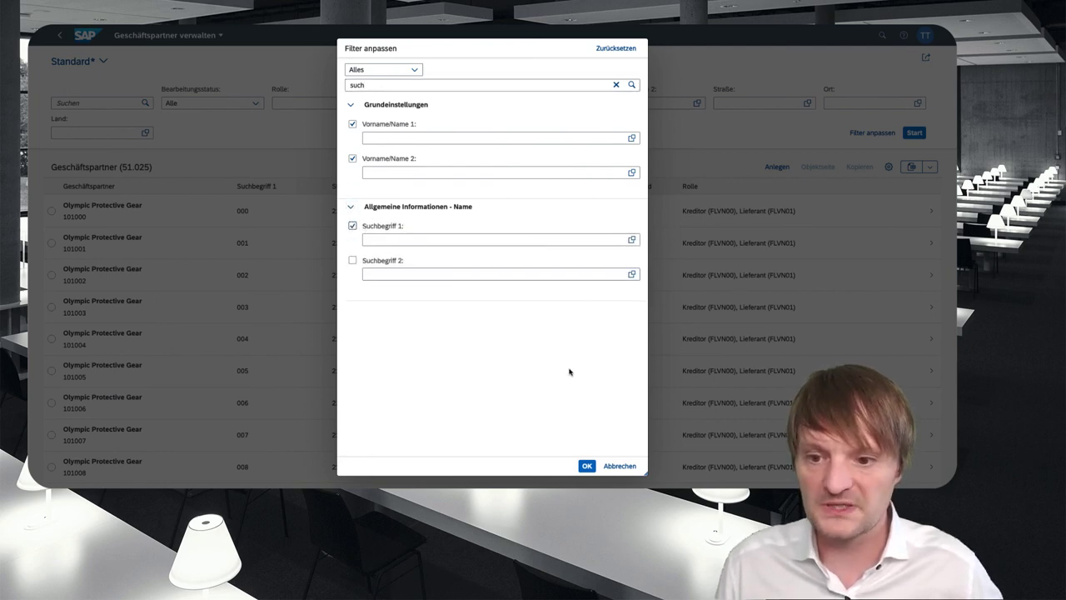
click(586, 466)
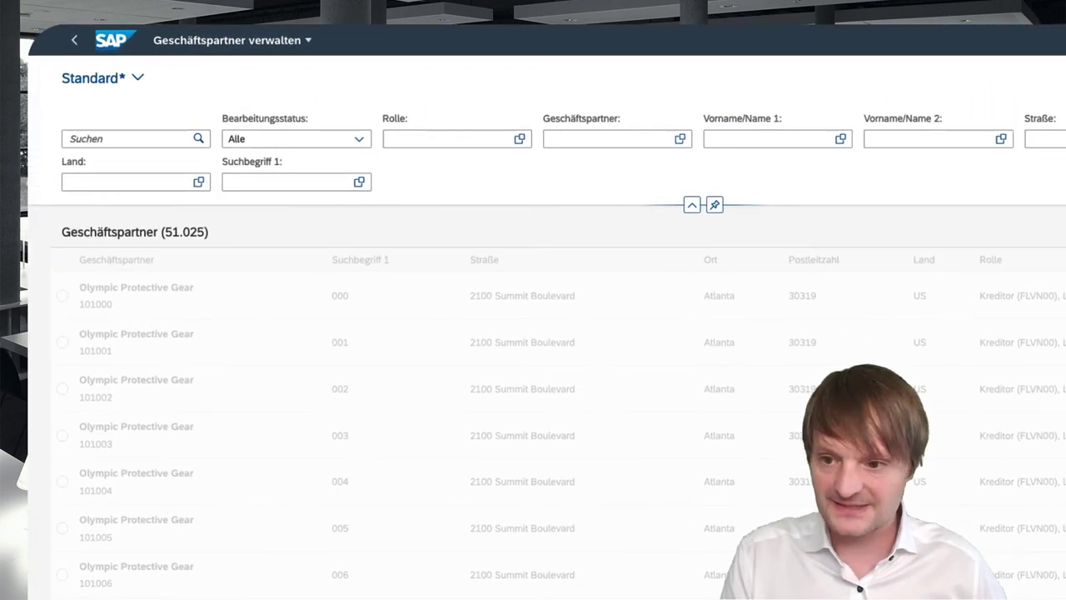
drag(212, 148, 392, 204)
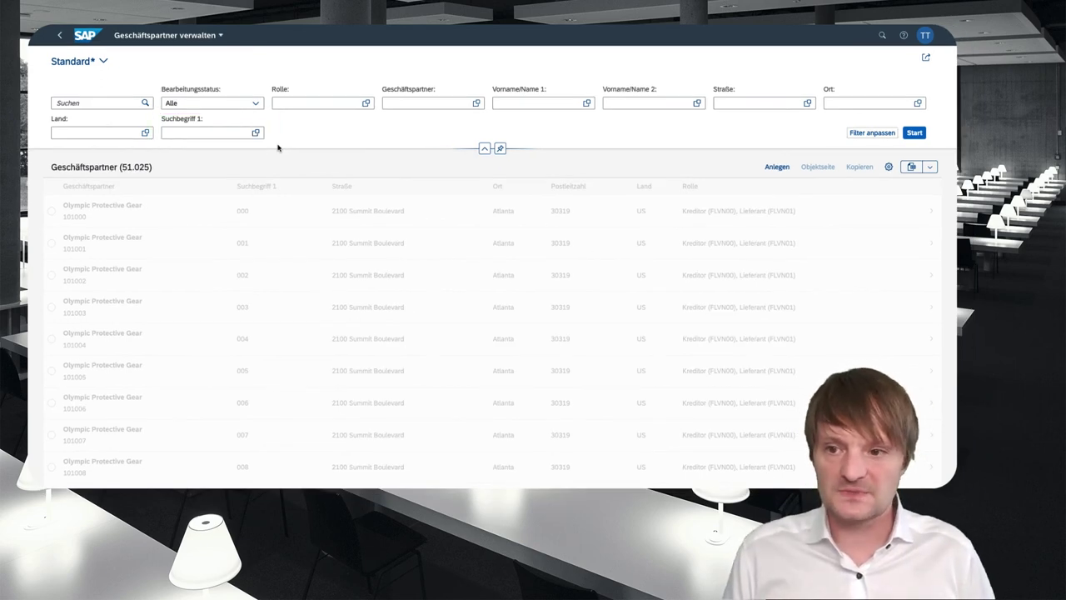
- Return to the home page, reopen Geschäftspartnerstammdaten verwalten and list all business partners without filter values
click(86, 38)
click(170, 96)
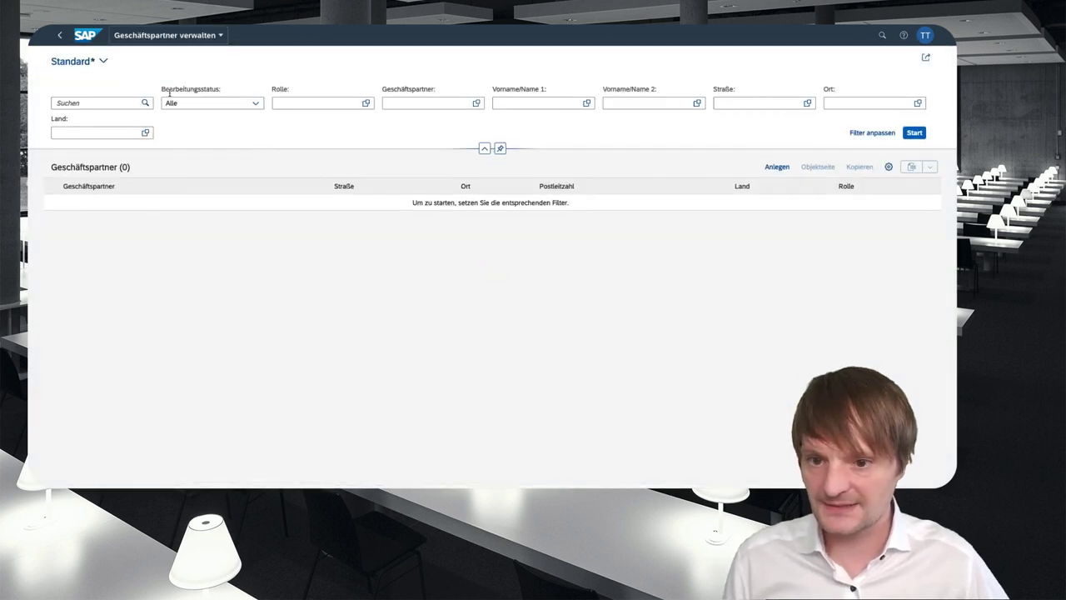
click(915, 132)
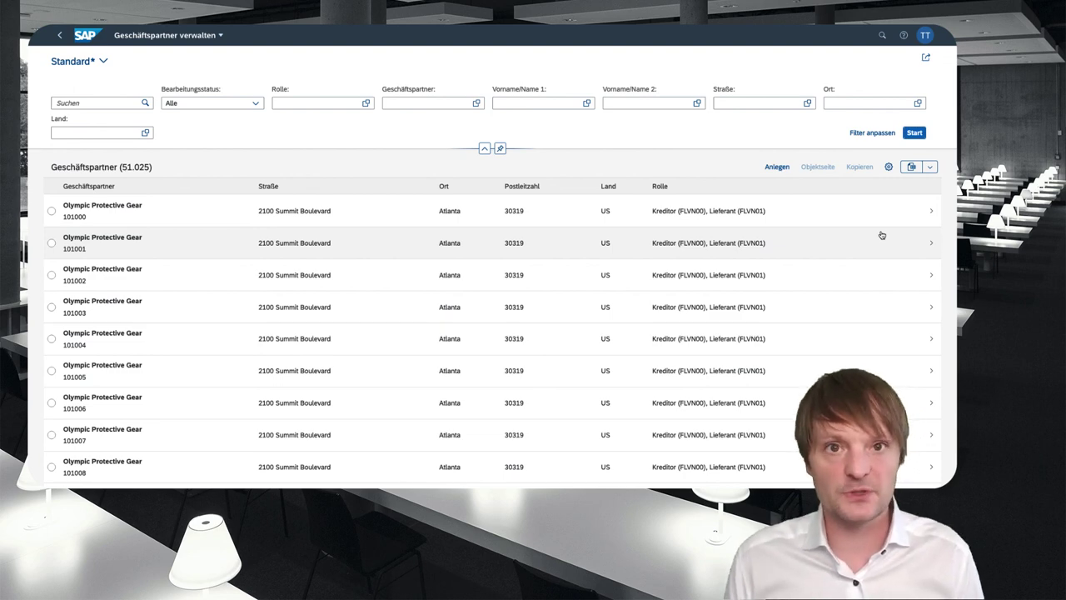
- Add the Suchbegriff 1 column to the reopened business partner table
click(887, 167)
scroll(347, 288, down, 5)
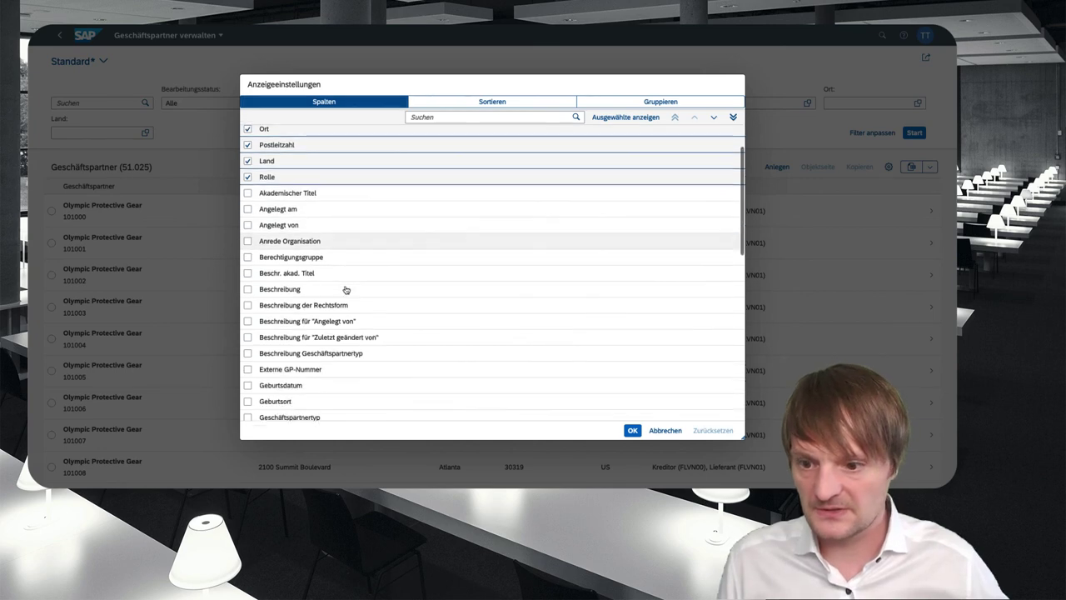
scroll(346, 289, down, 5)
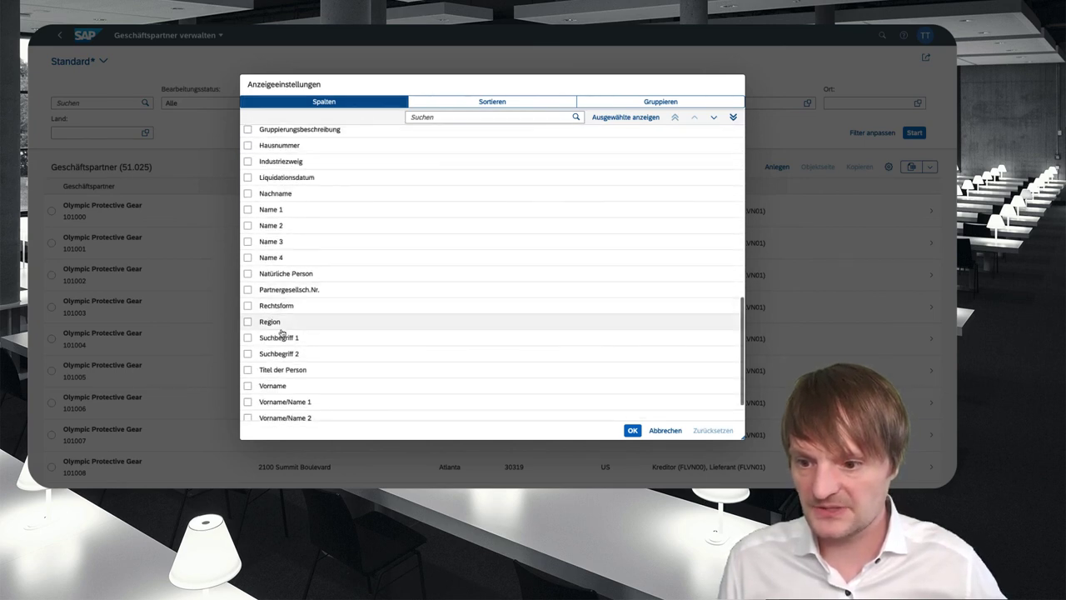
click(248, 338)
click(632, 430)
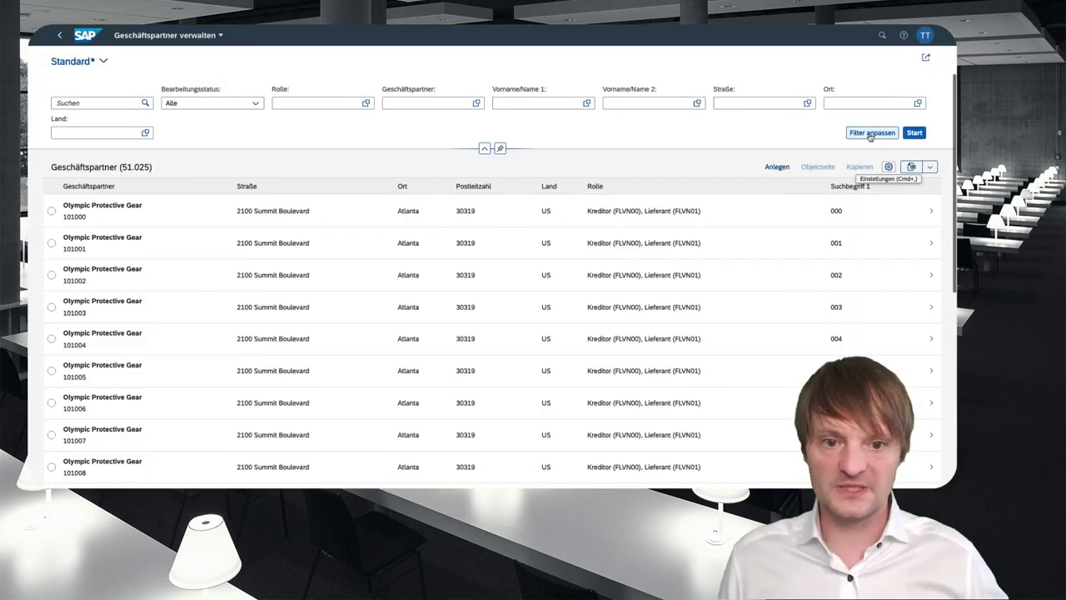
- Search the available filters for "suchbe" and add Suchbegriff 1 to the filter bar
click(848, 134)
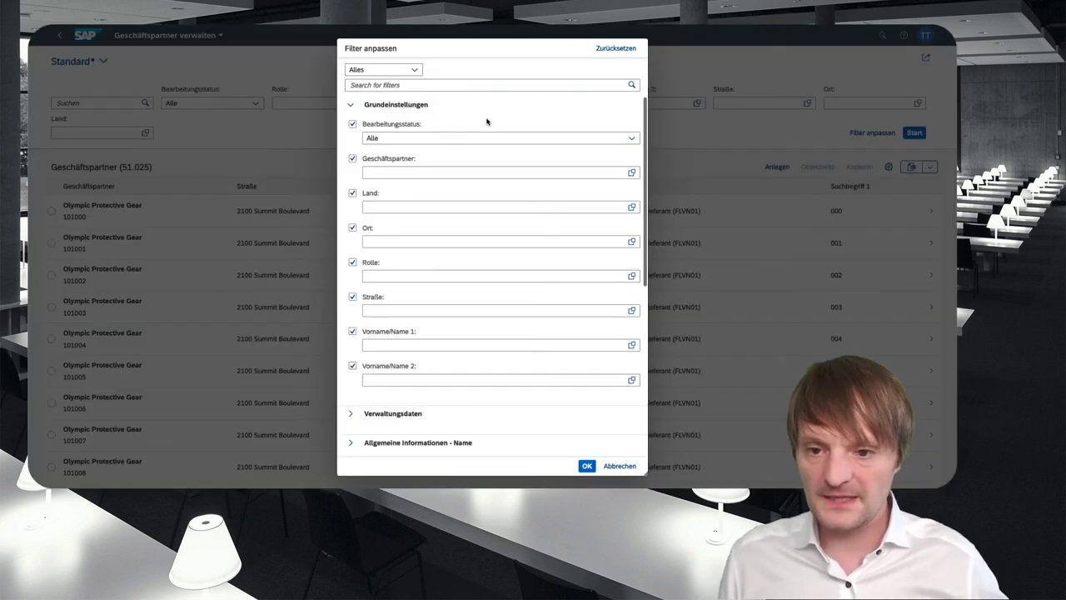
click(399, 86)
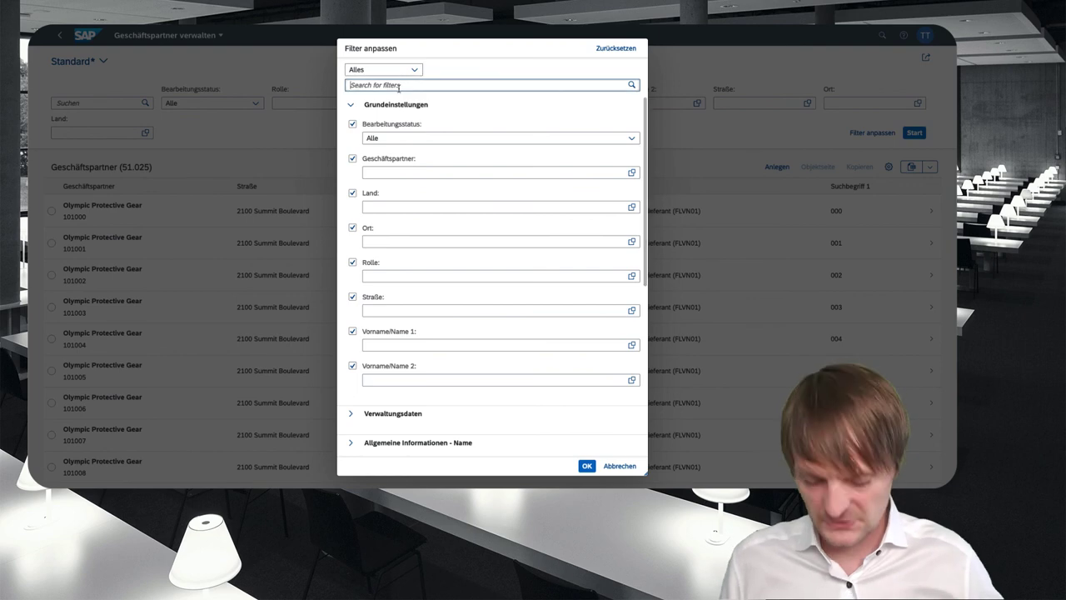
text(suchbe)
click(352, 124)
click(587, 465)
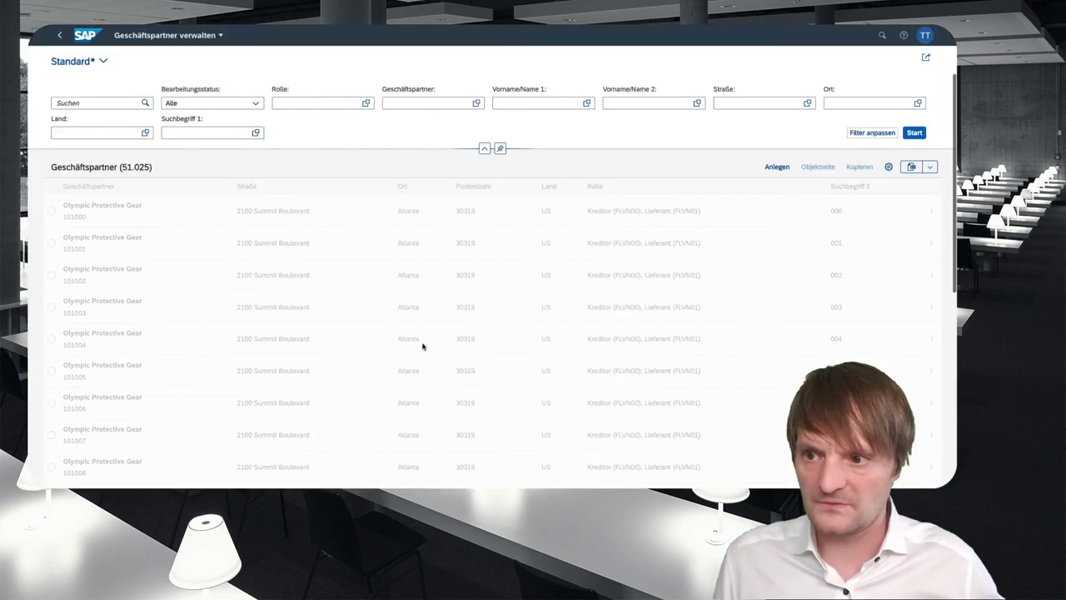
- Save the current column and filter layout as a new view named Mein Standard
click(103, 62)
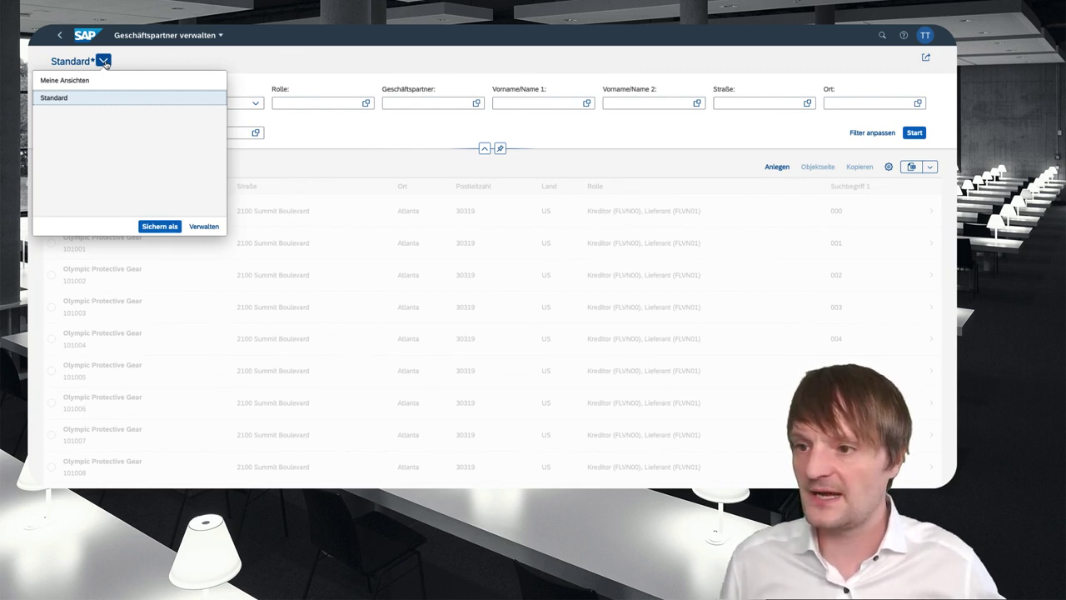
click(172, 231)
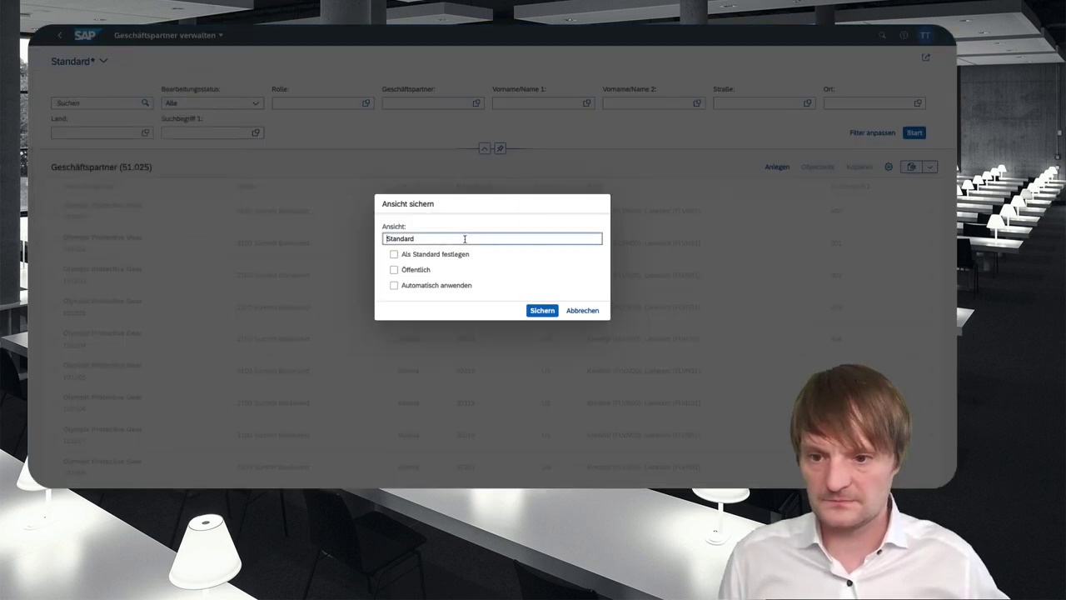
text(Mein)
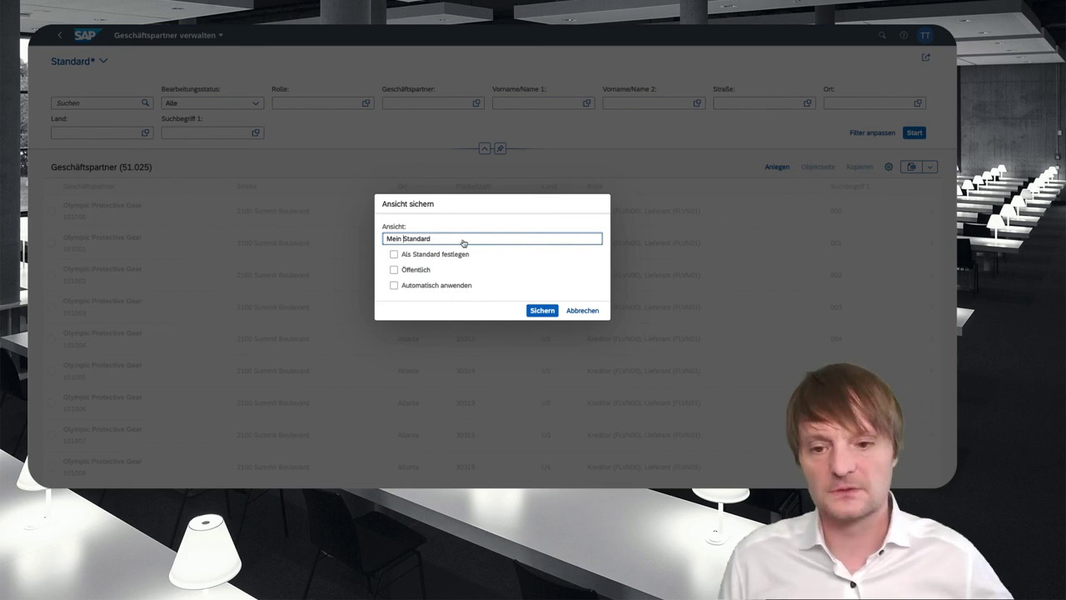
click(543, 310)
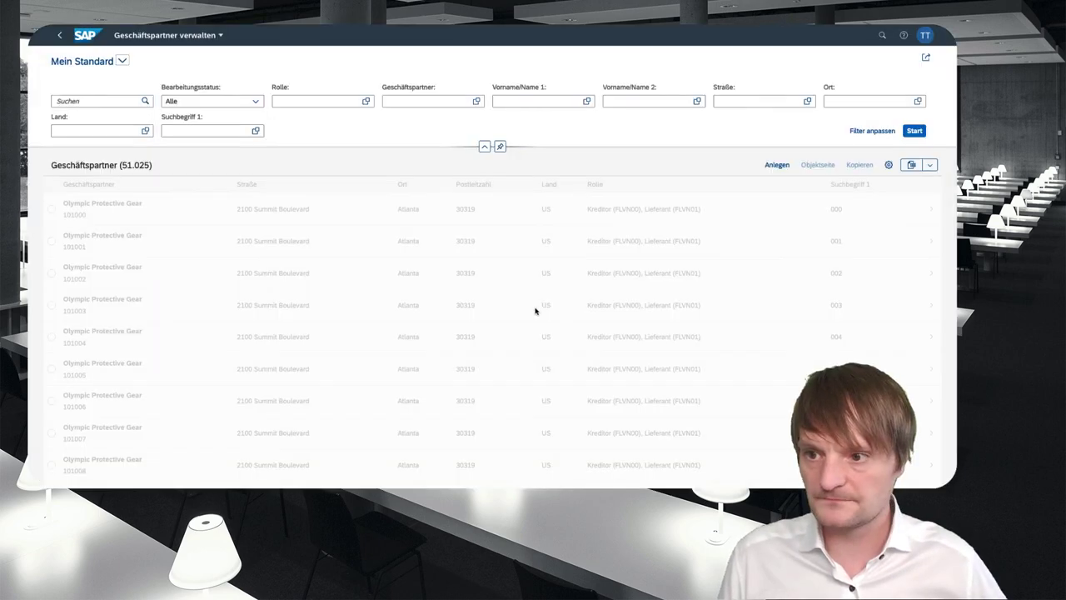
- Switch to the Standard view and back to Mein Standard to compare their filters and columns
click(123, 61)
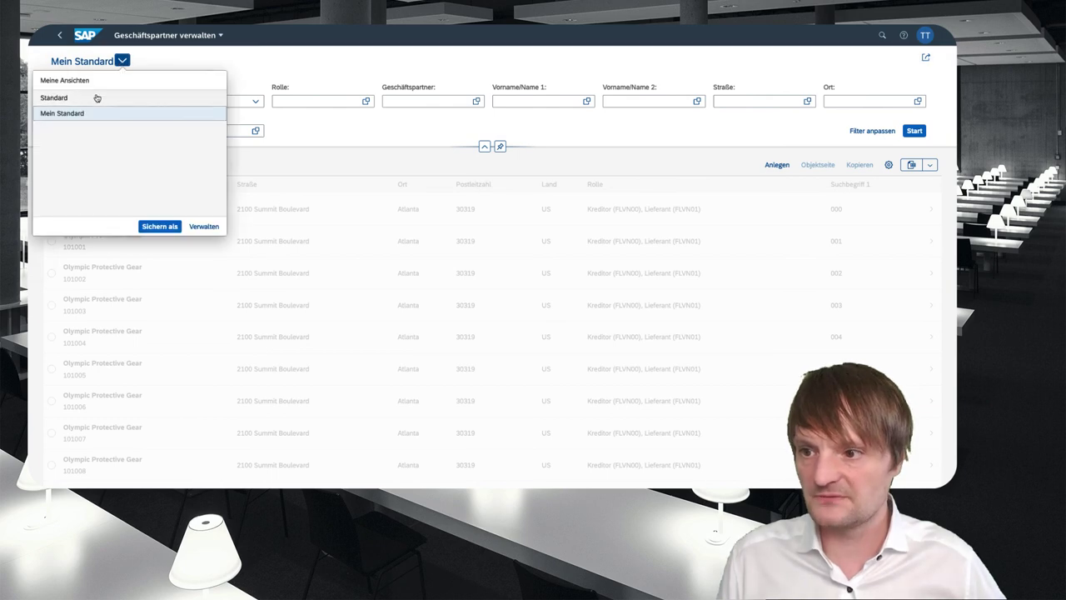
click(97, 97)
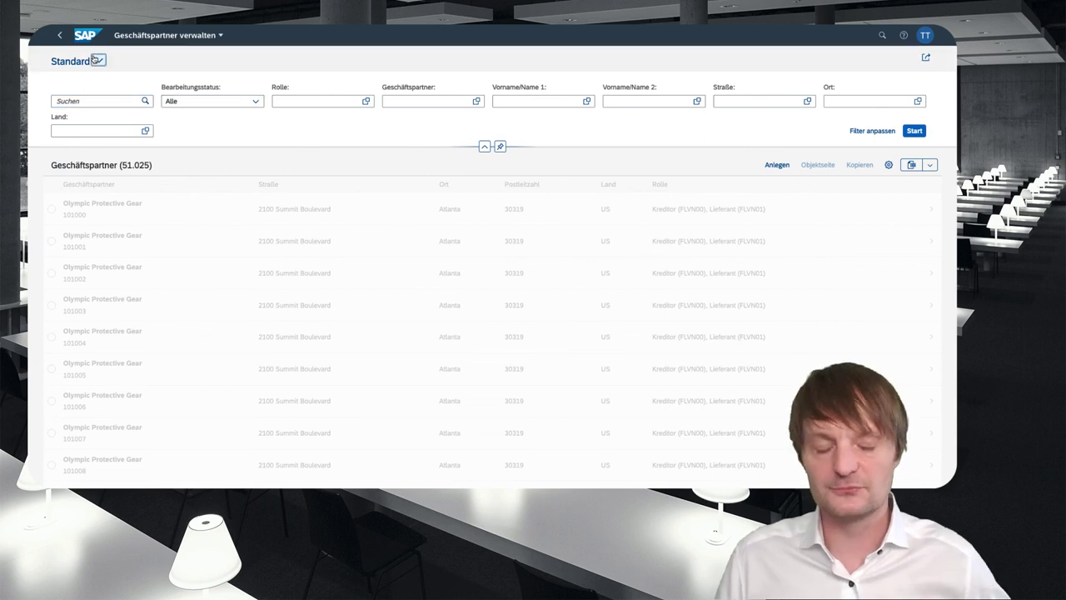
click(95, 60)
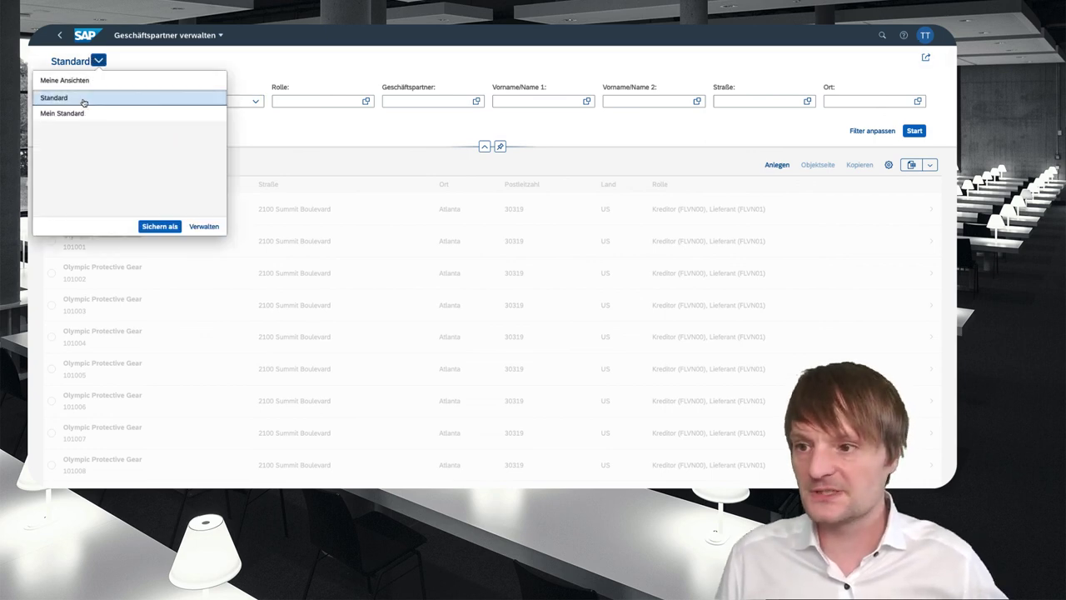
click(76, 114)
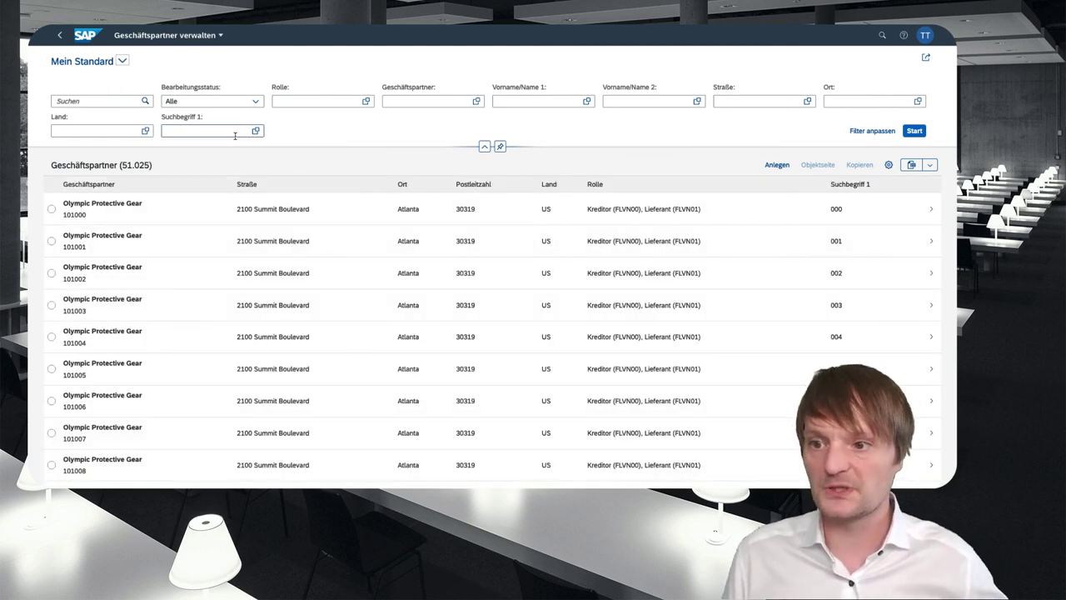
- Make Mein Standard the default view and have it applied automatically
click(122, 60)
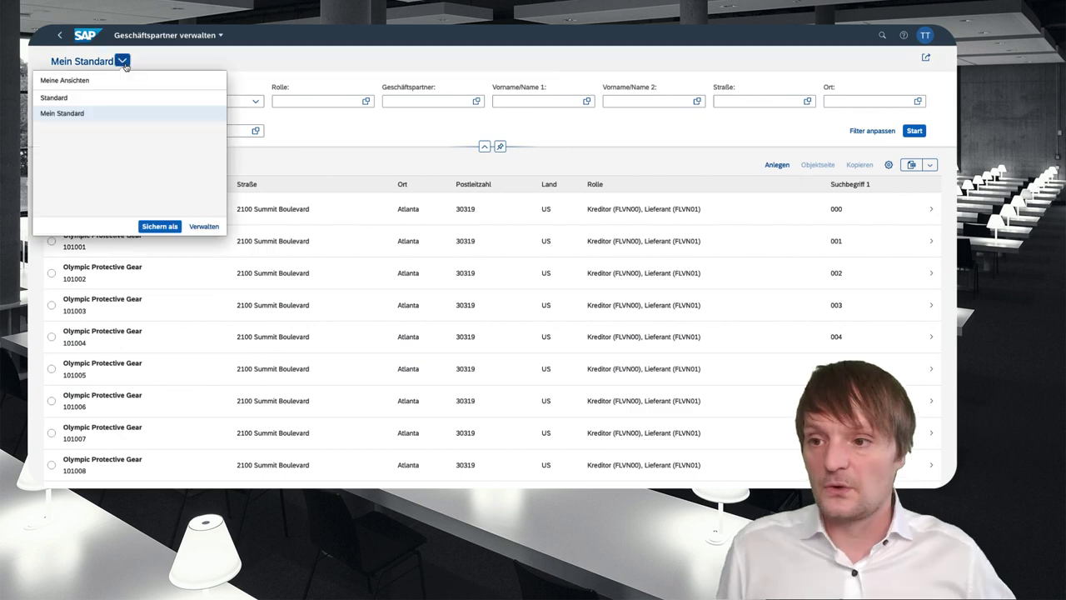
click(208, 227)
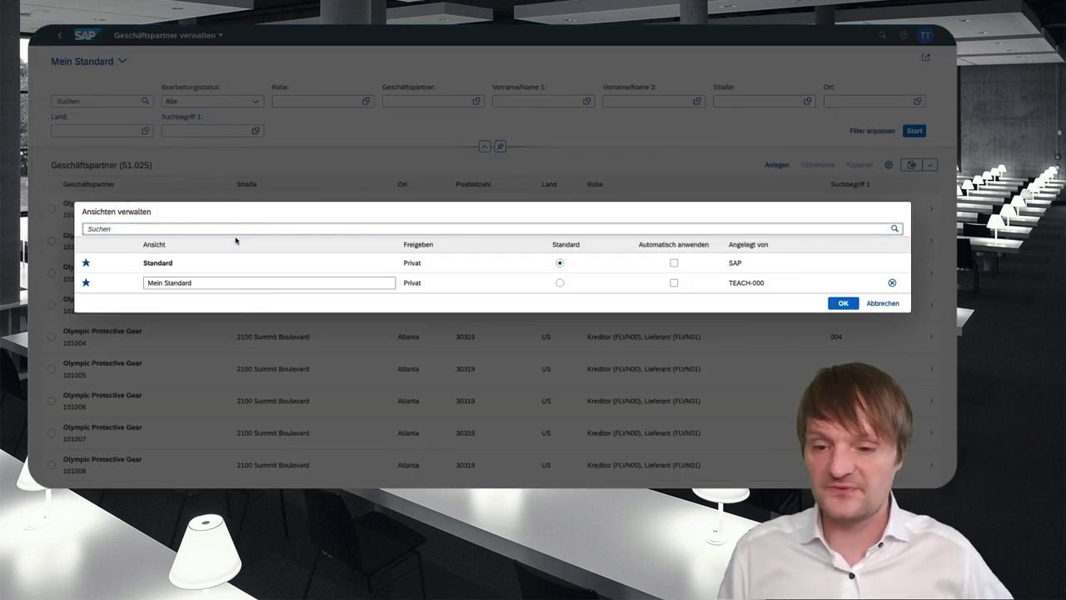
click(560, 283)
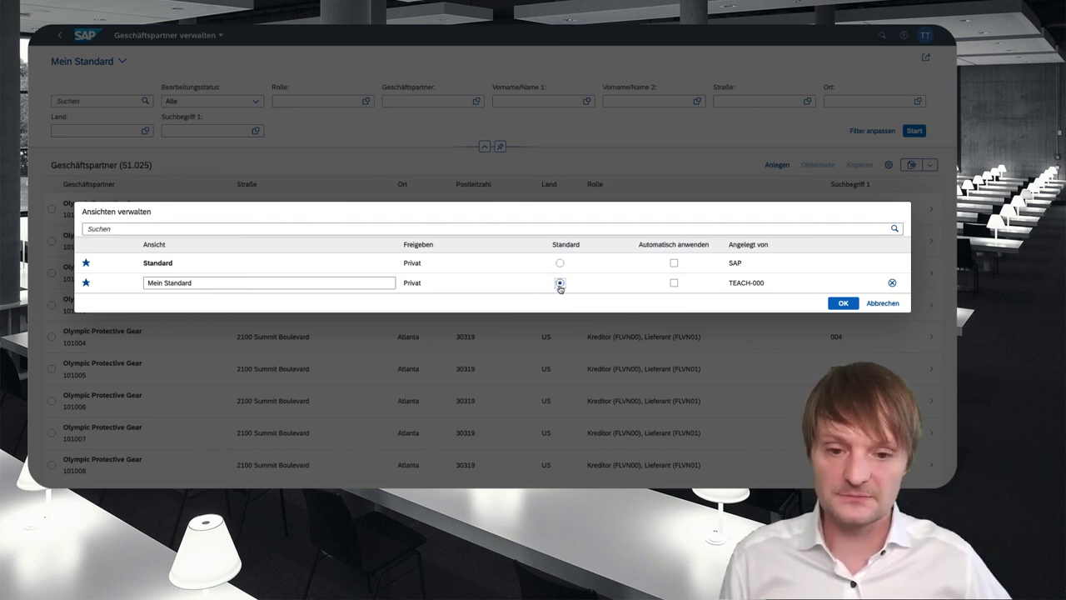
click(673, 283)
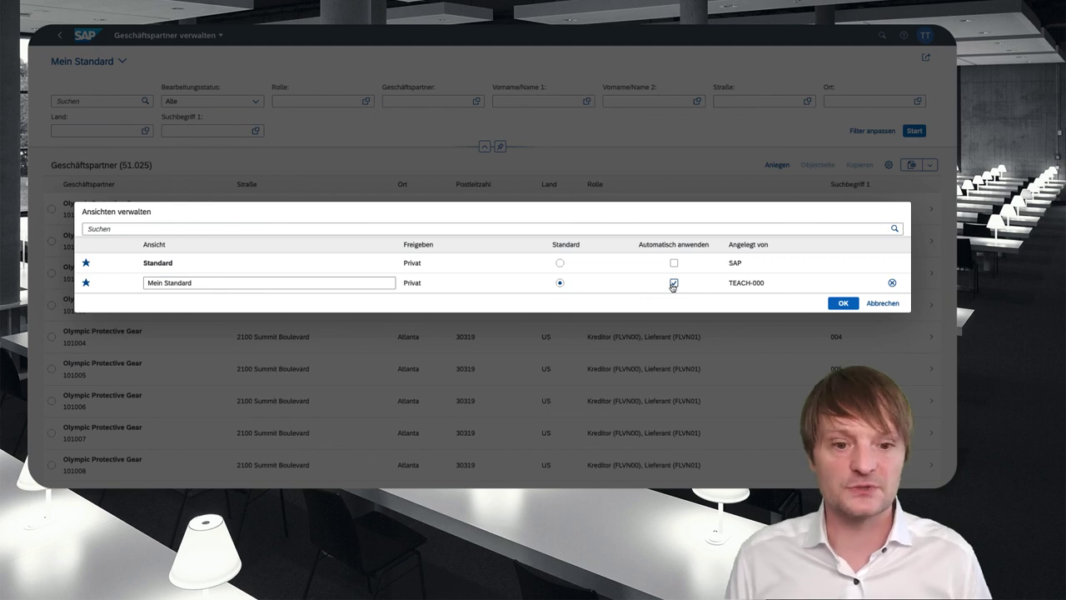
click(842, 303)
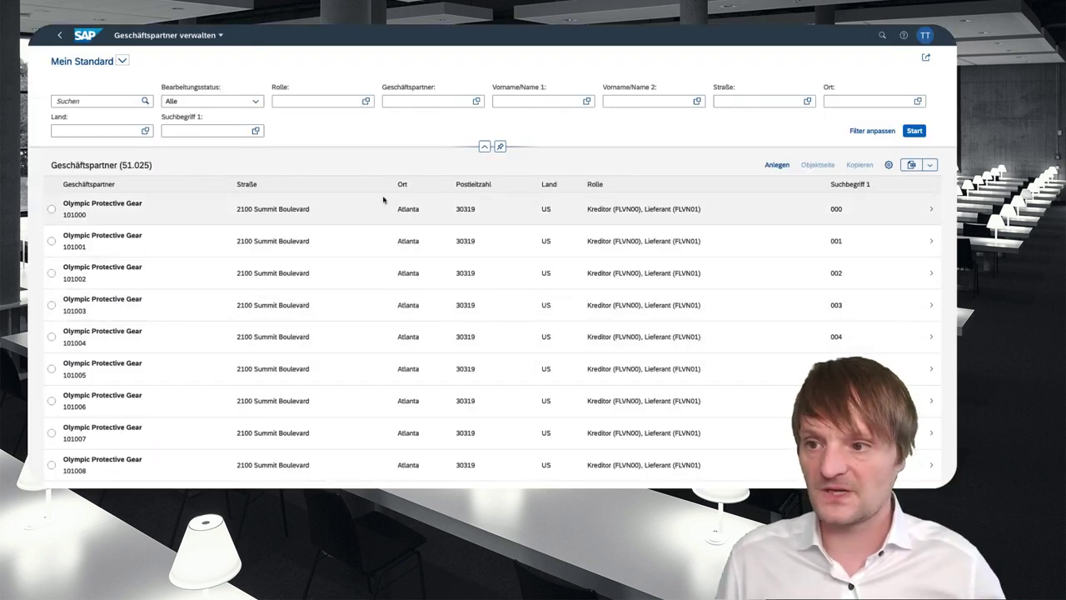
- Return to the home page and reopen Geschäftspartnerstammdaten verwalten to check which view it starts with
click(85, 38)
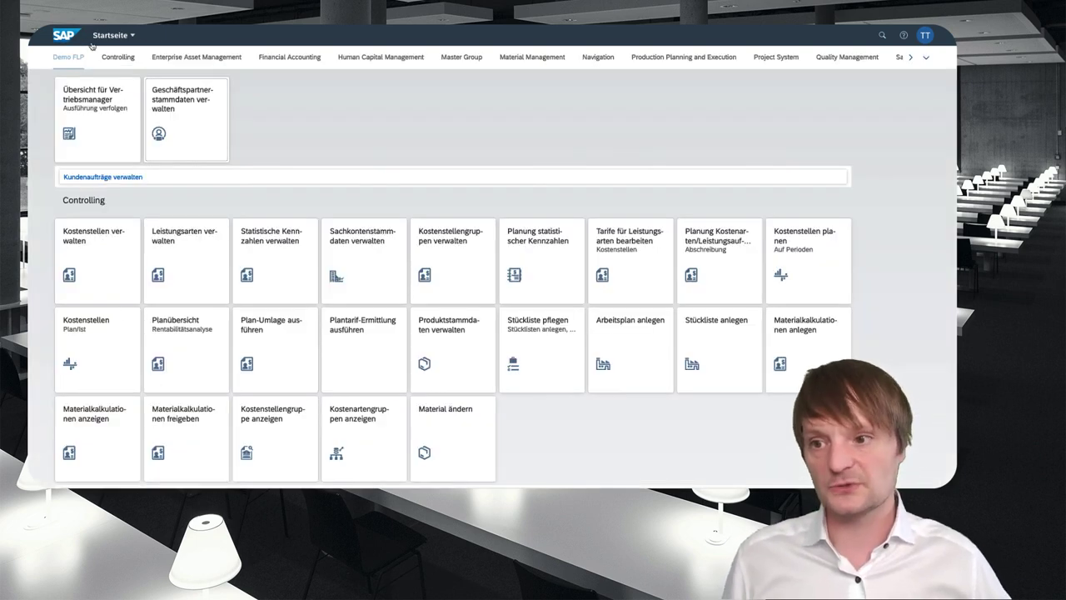
click(210, 113)
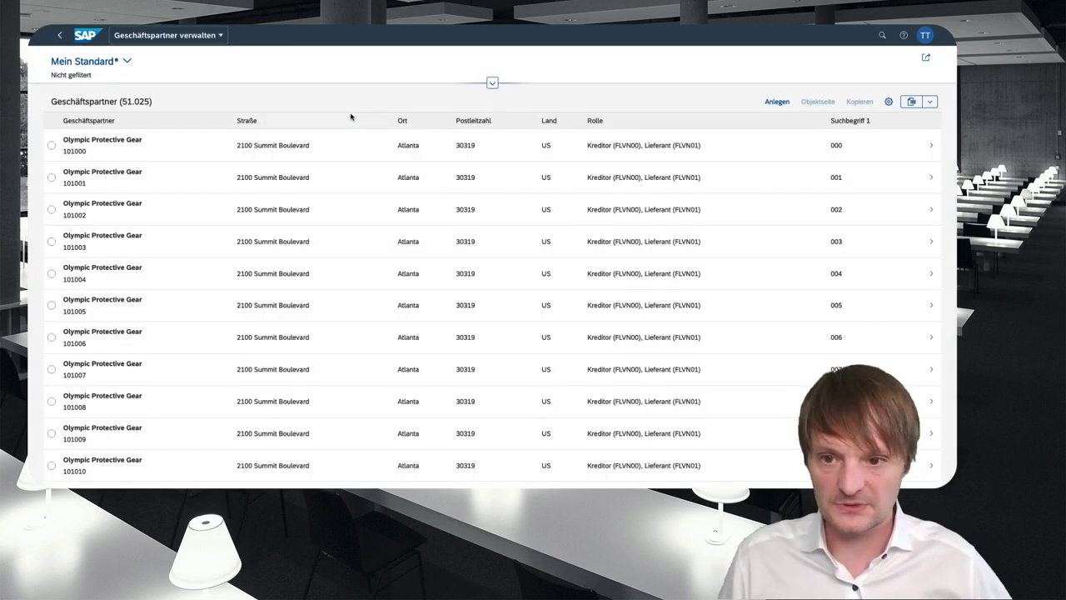
- Filter the business partner list by Suchbegriff 1 equal to 000 and run the query
click(492, 82)
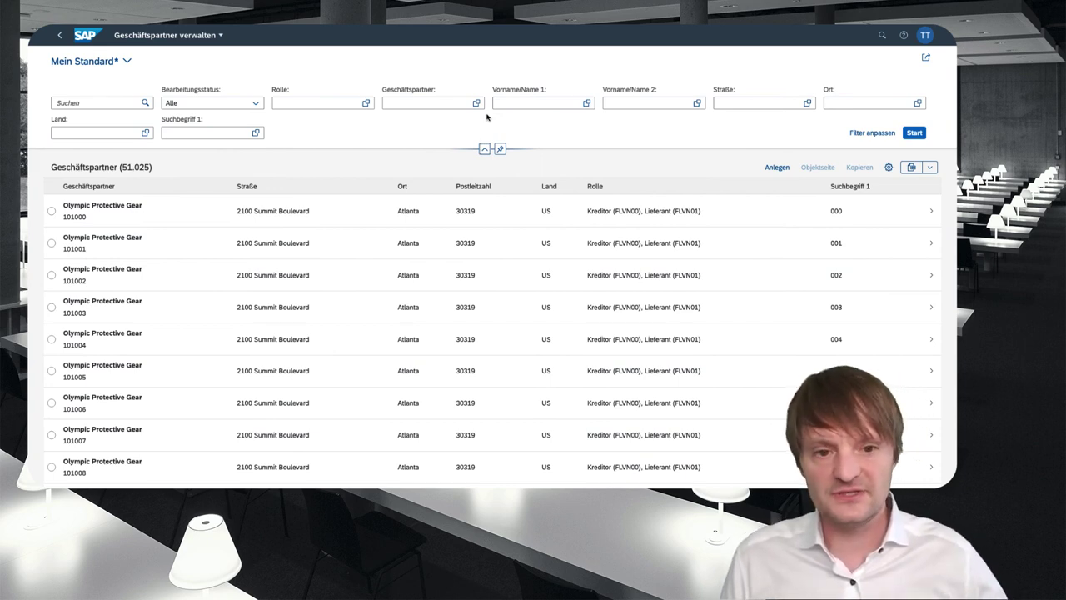
click(202, 132)
text(000)
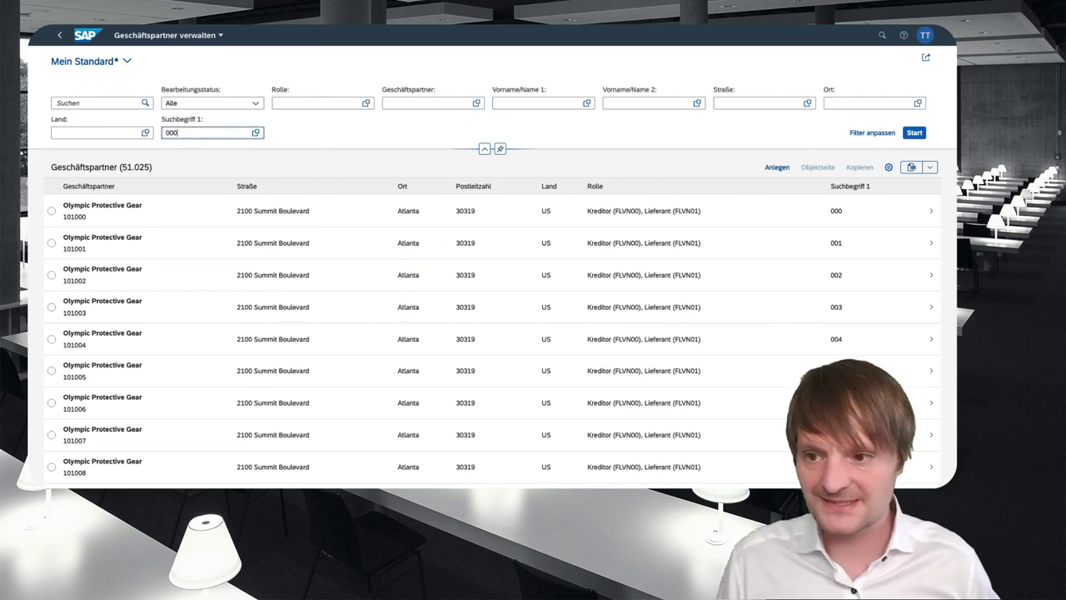
key(Return)
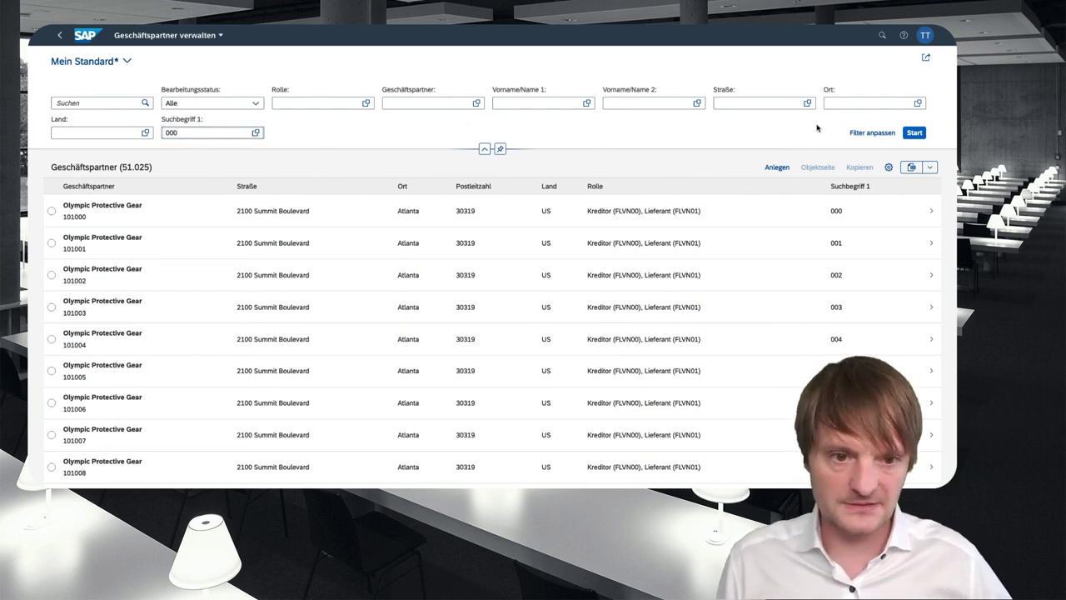
click(912, 133)
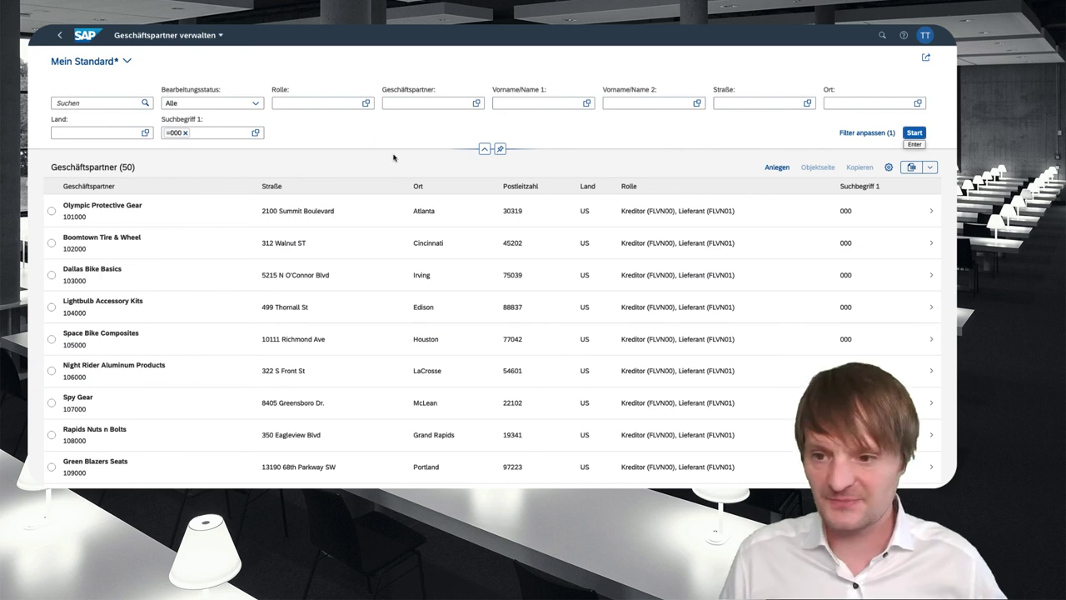
- Save the Suchbegriff 1 filter into the existing Mein Standard view and rerun the list
click(127, 61)
click(121, 225)
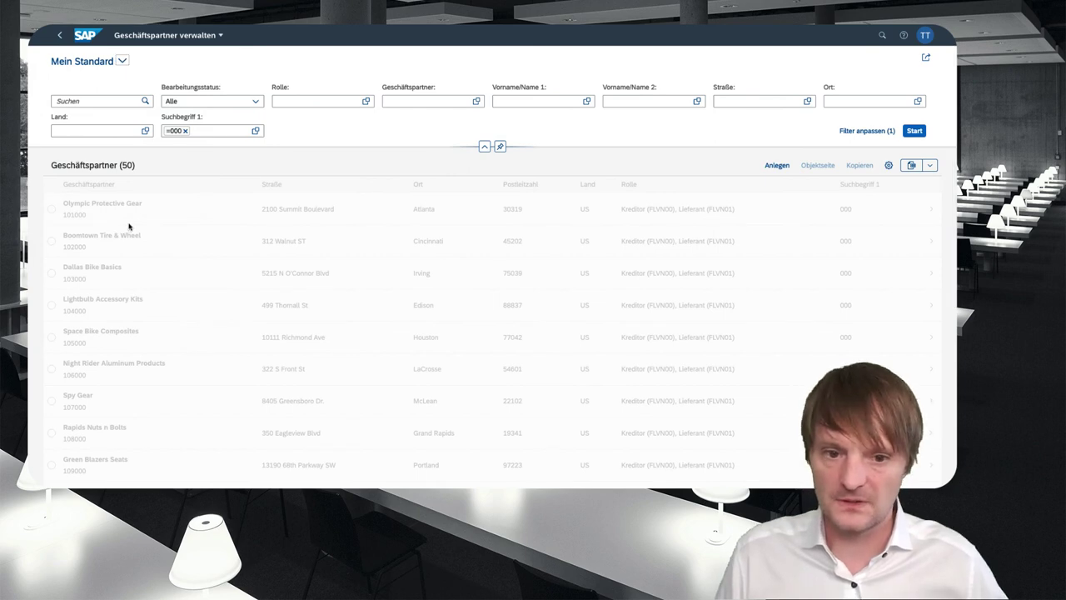
click(919, 131)
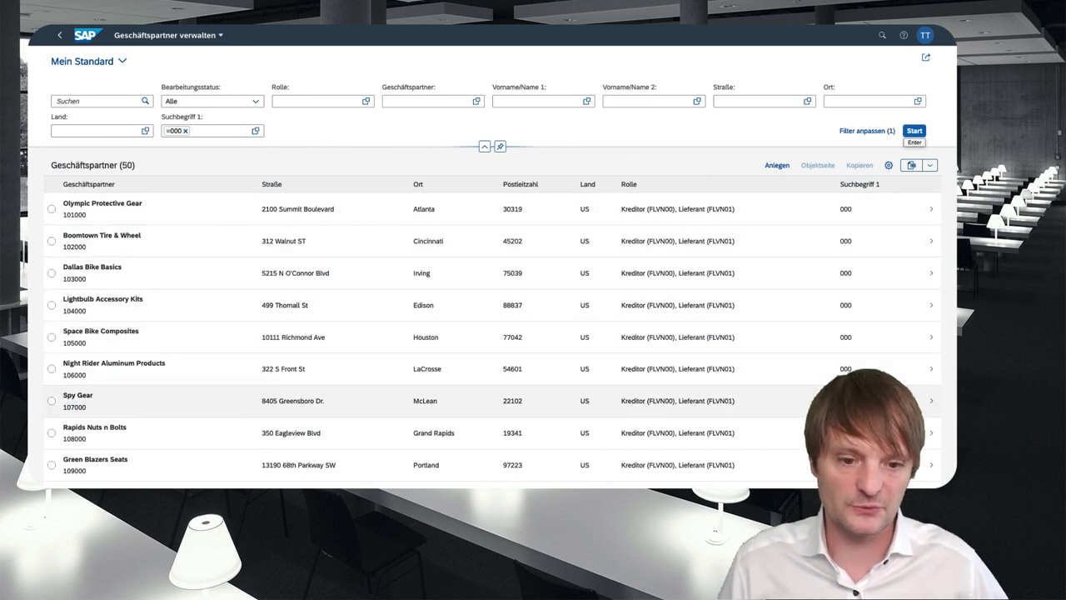
- Return to the home page and reopen Geschäftspartnerstammdaten verwalten to check which filters Mein Standard applies
click(88, 35)
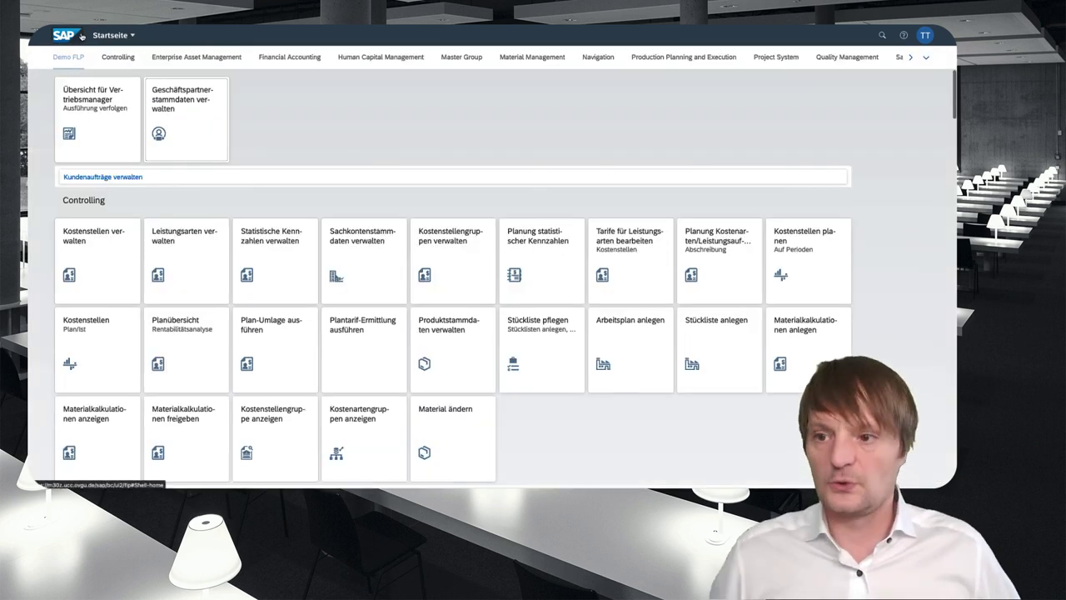
click(196, 103)
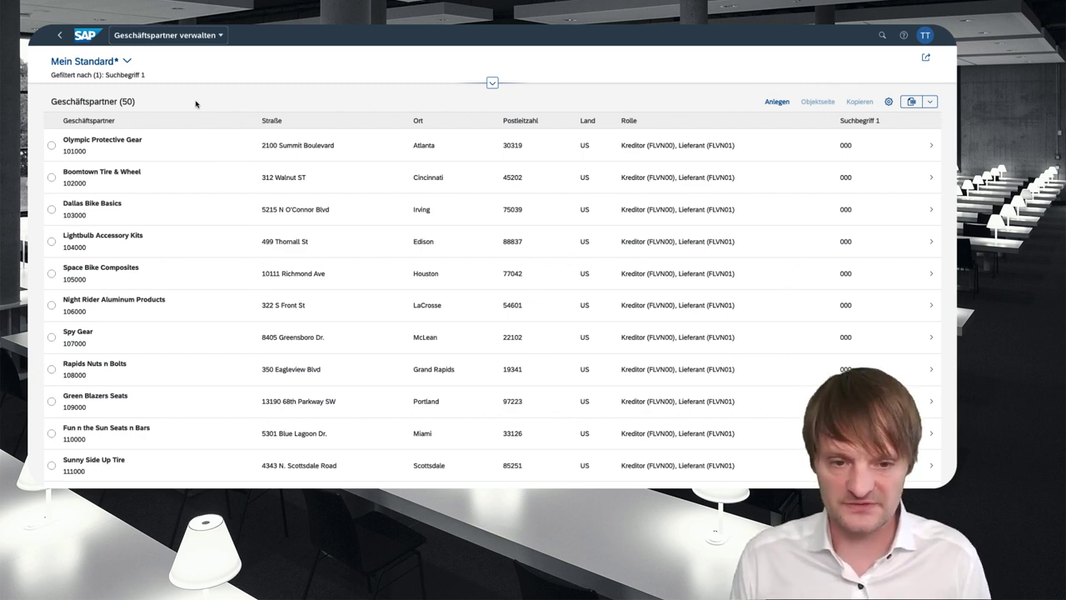
click(250, 73)
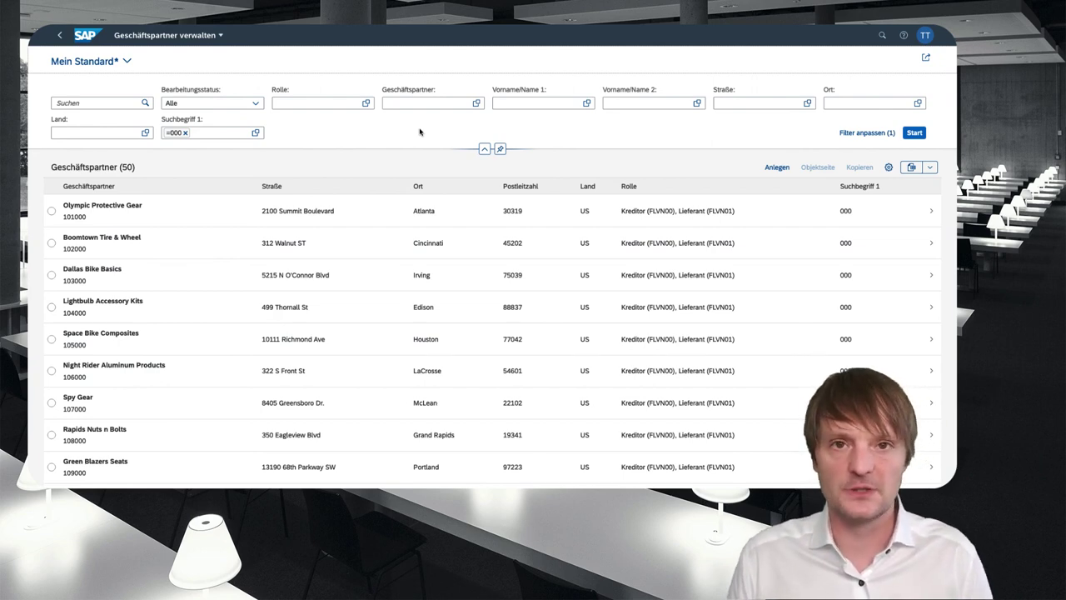
- Add the country filter Deutschland (DE) and rerun the business partner list
click(96, 132)
text(DE)
key(Return)
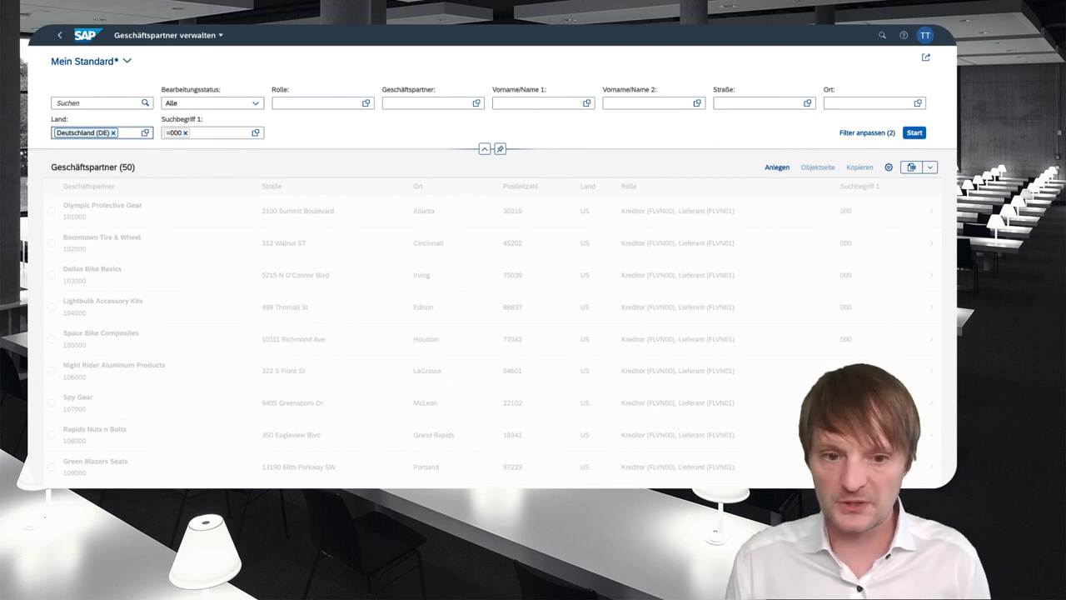
click(915, 133)
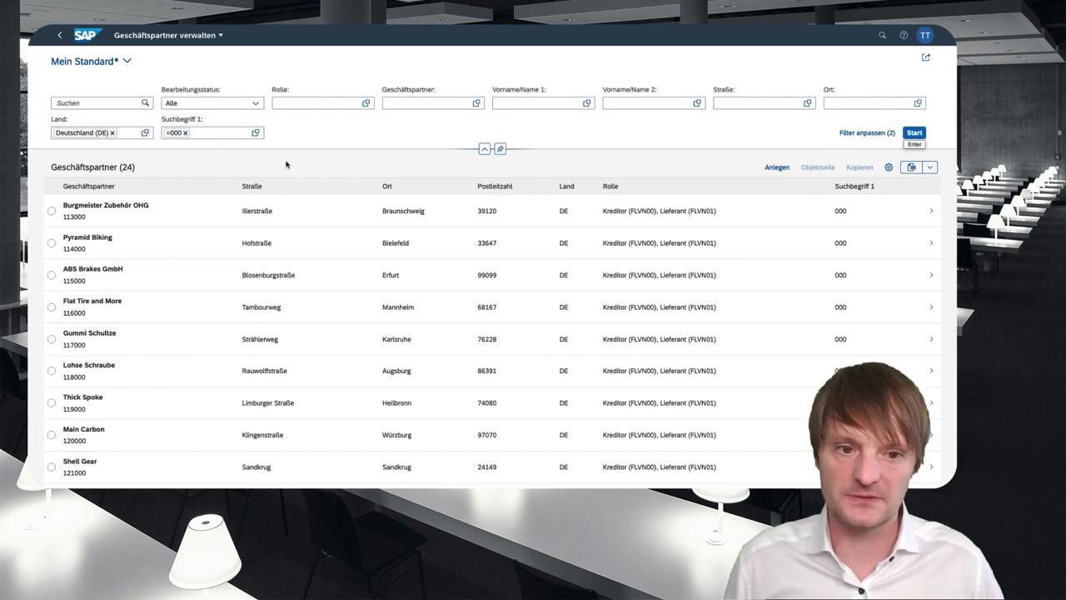
- Save the filtered list as a tile titled Mein GPs in DE with the subtitle Fiori ist cool in the Meine Startseite group
click(926, 59)
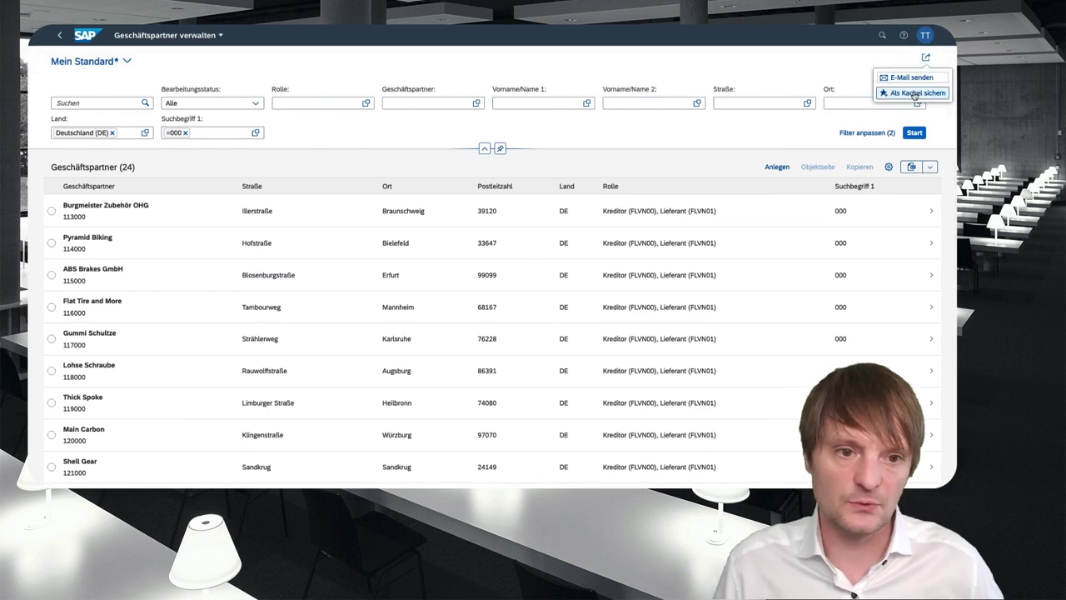
click(916, 93)
triple_click(499, 288)
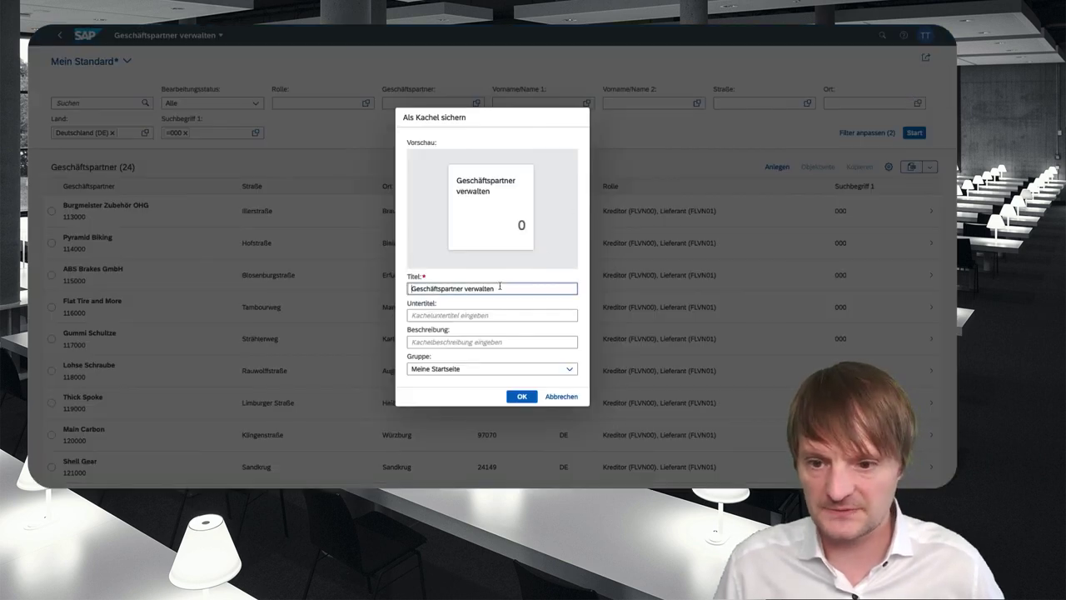
text(Mein GPs in DE)
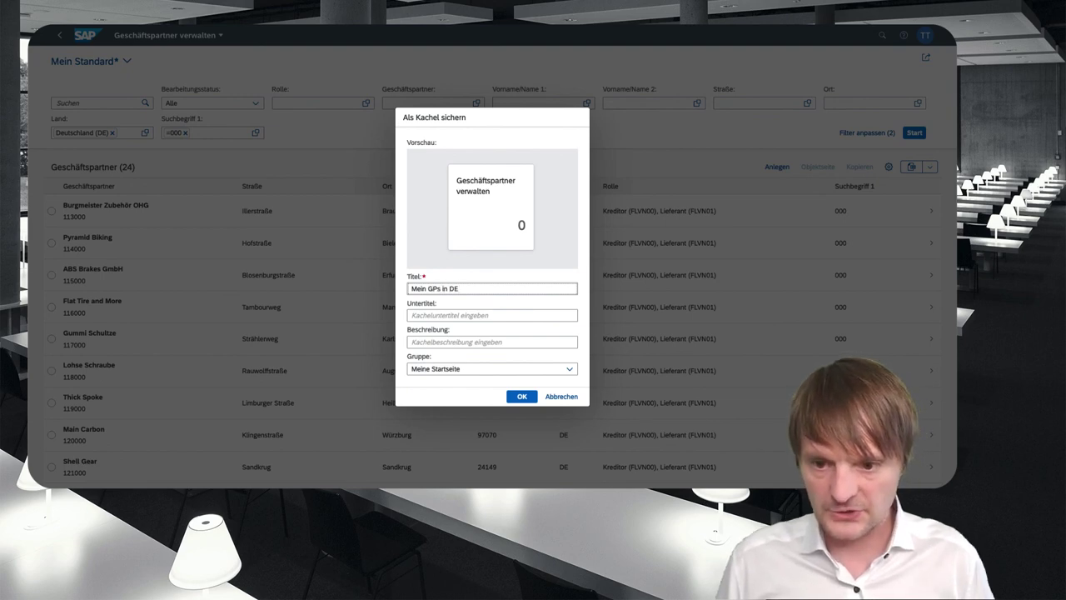
click(427, 313)
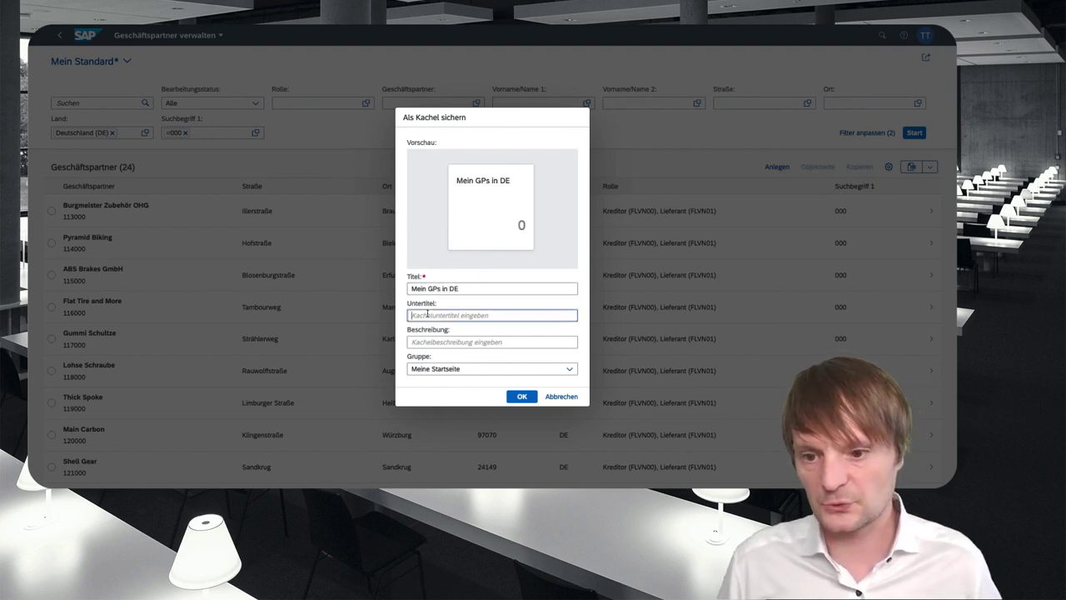
text(Fioir)
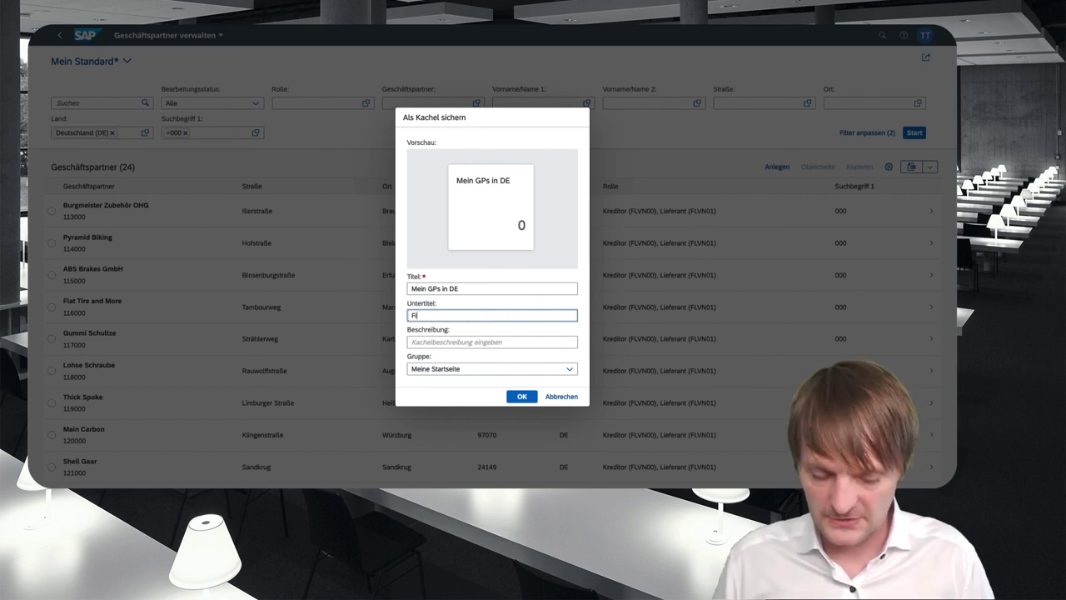
text(ri ist )
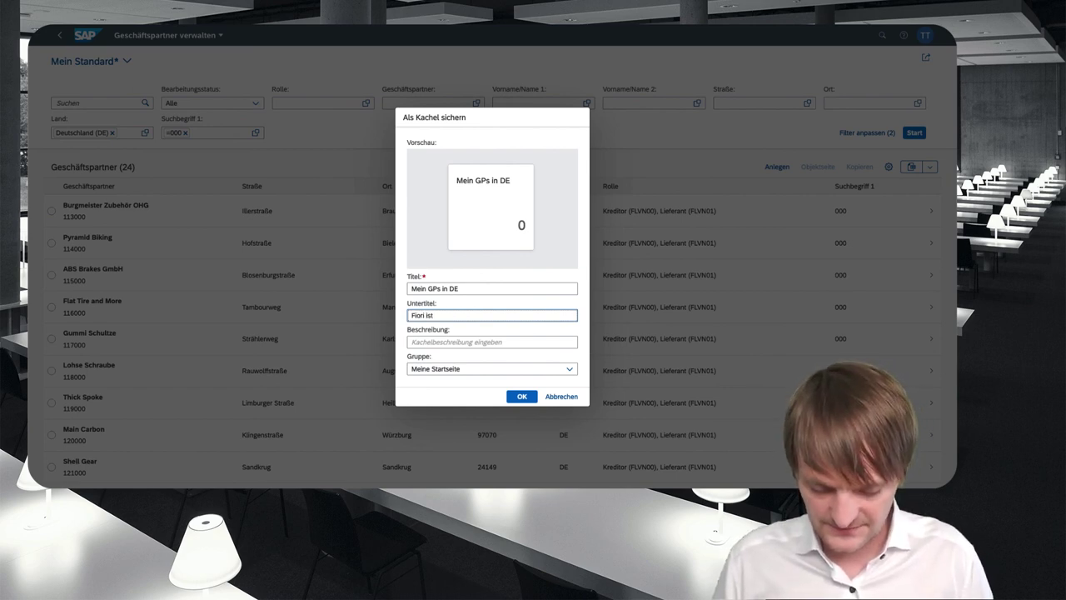
text(cool)
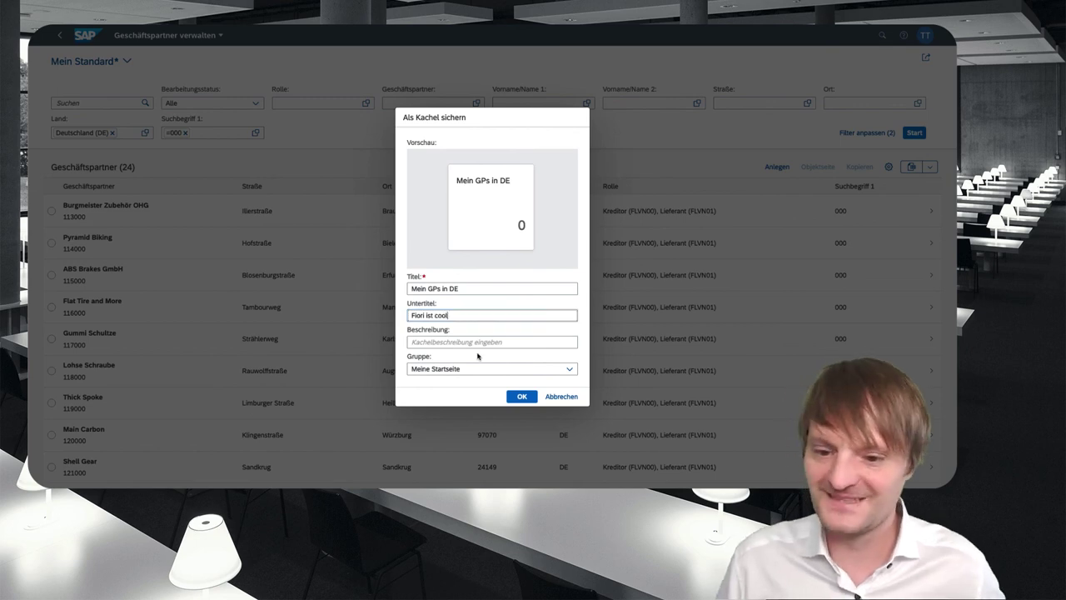
click(521, 396)
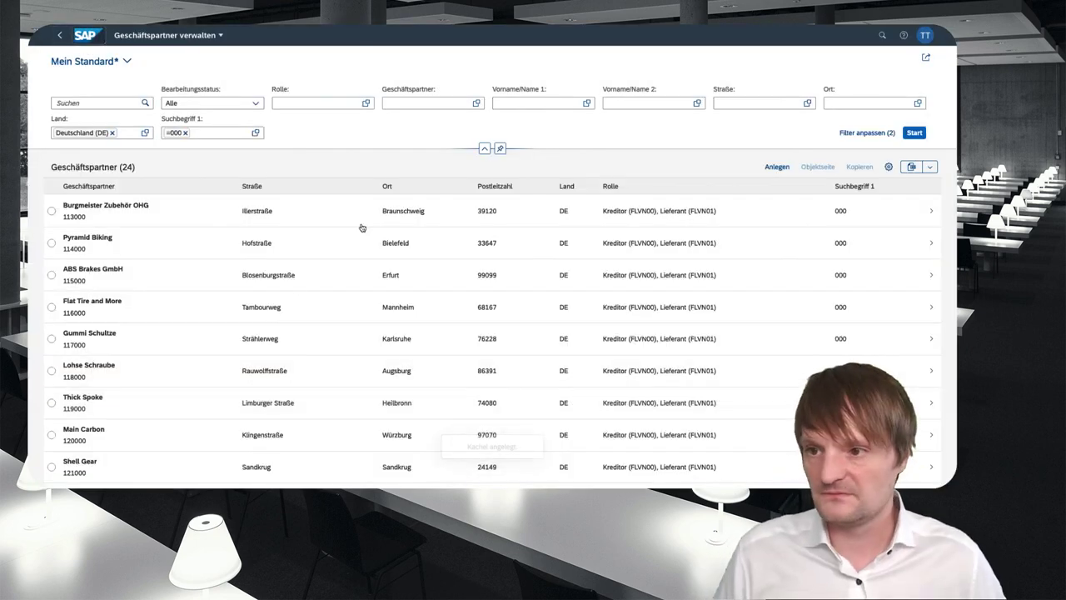
- Return to the home page, open the Mein GPs in DE tile and show its filters
click(59, 35)
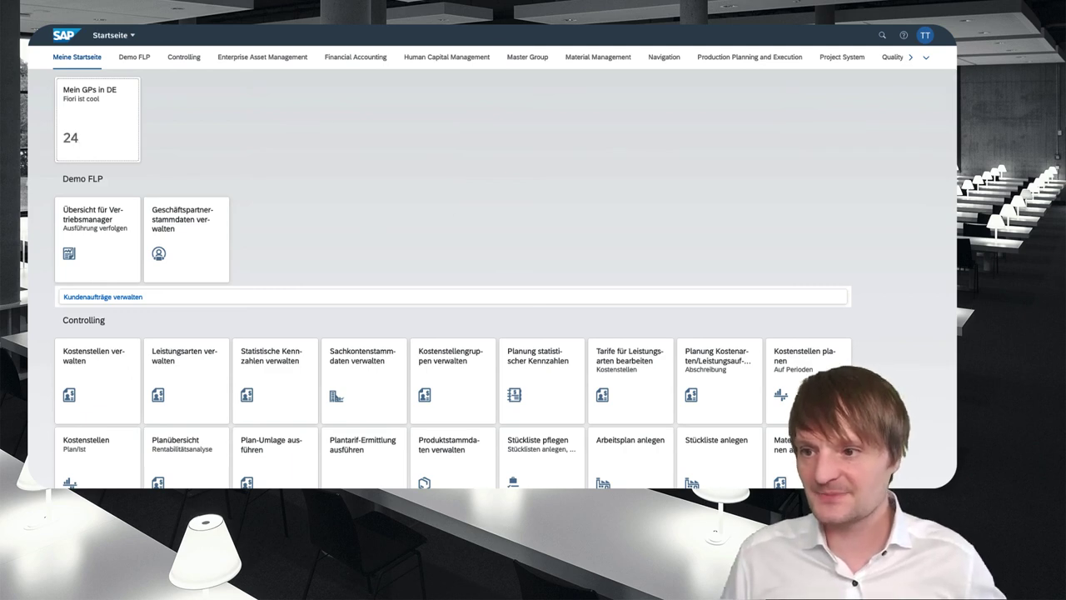
click(79, 121)
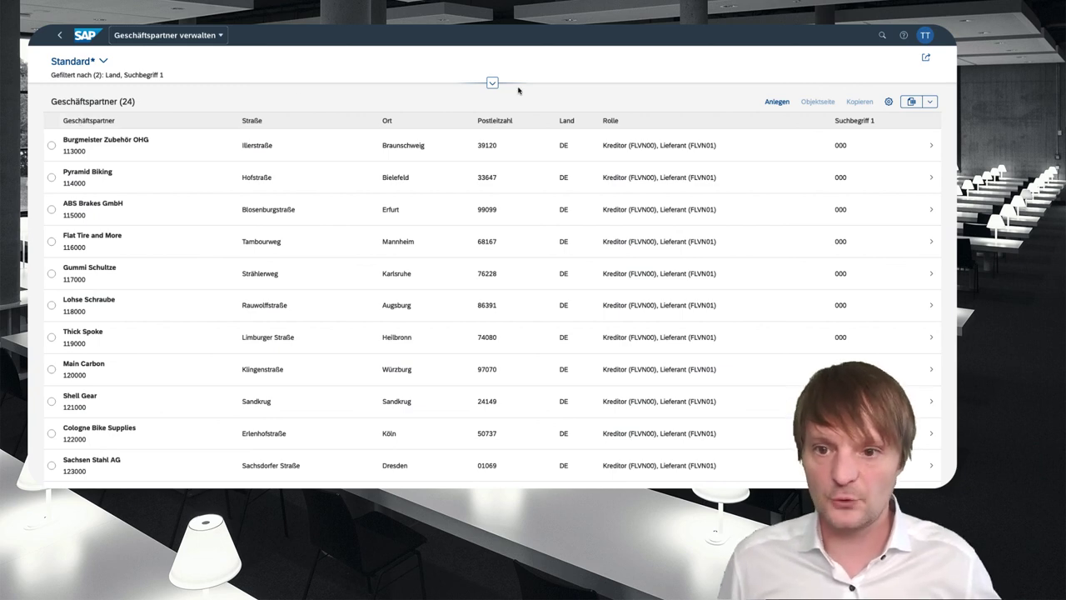
click(492, 82)
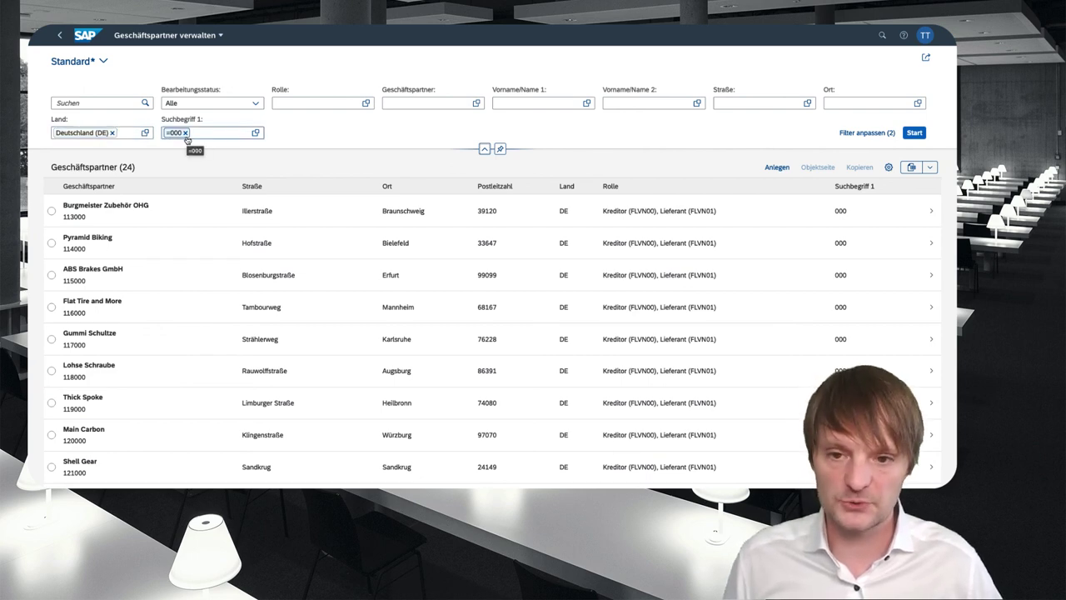
- Add a Vorname/Name 1 condition with the operator enthält and the value Bike, and run the filtered list
click(587, 104)
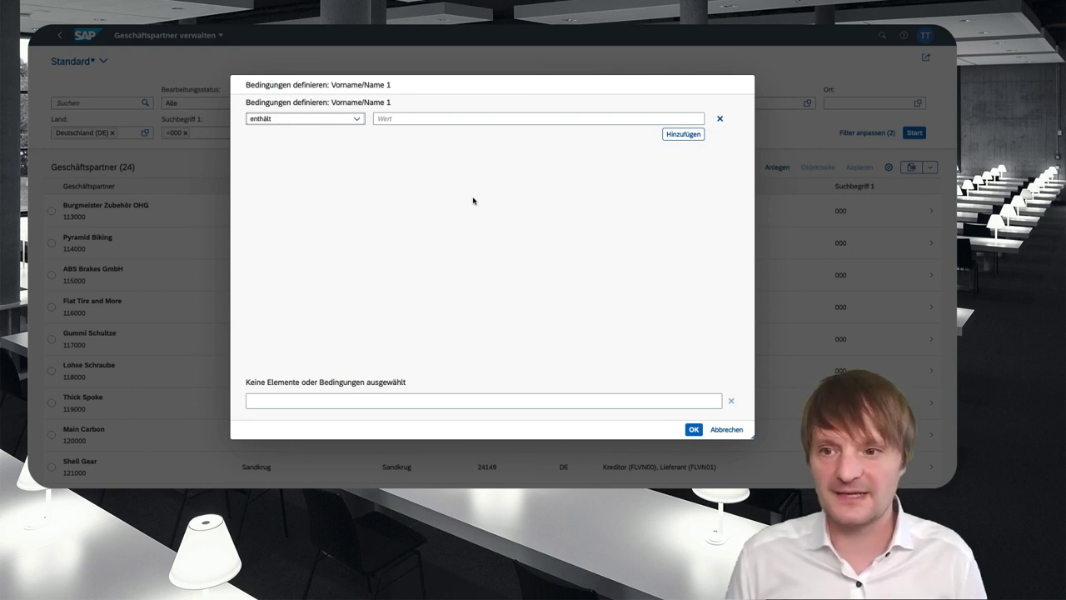
click(426, 123)
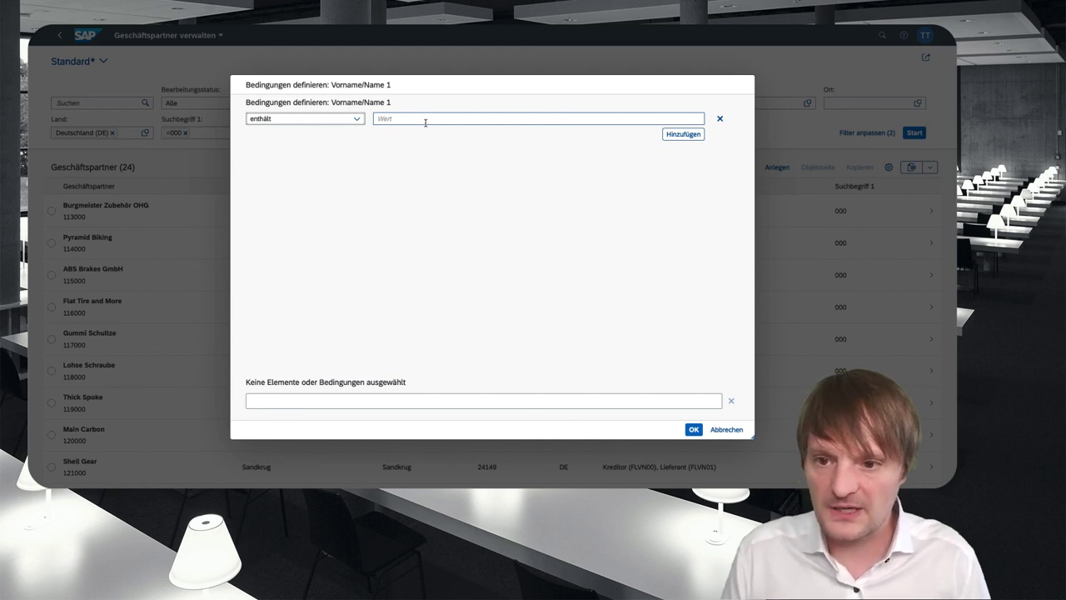
click(425, 123)
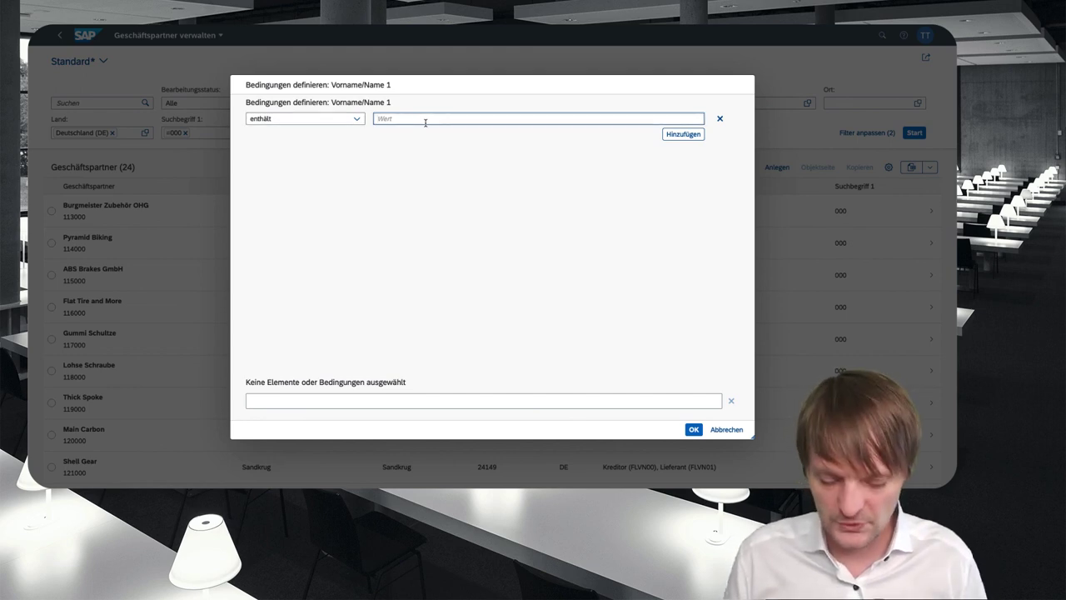
text(Bike)
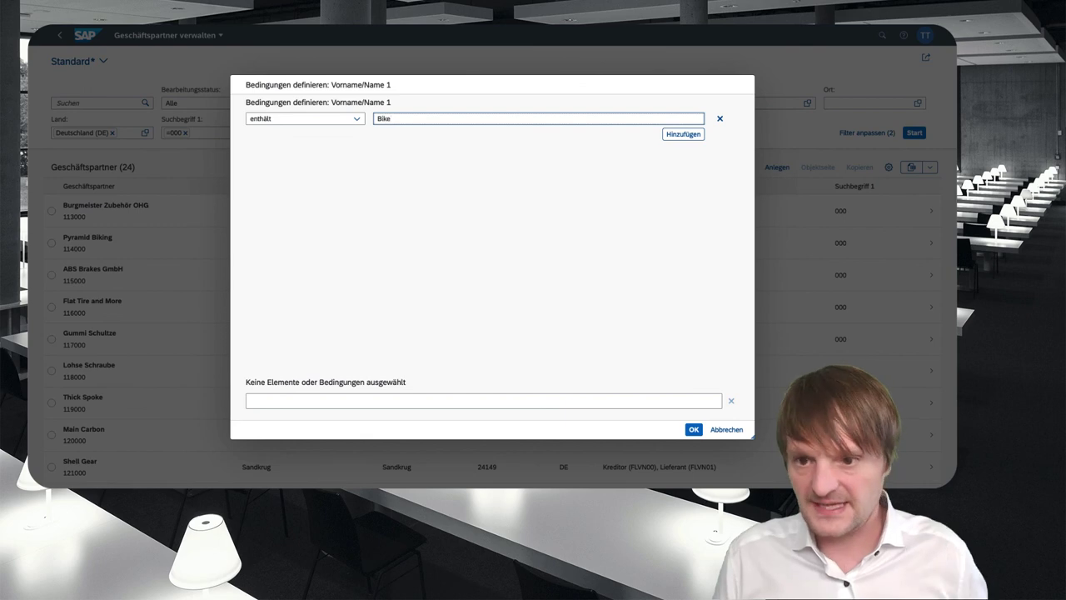
click(694, 429)
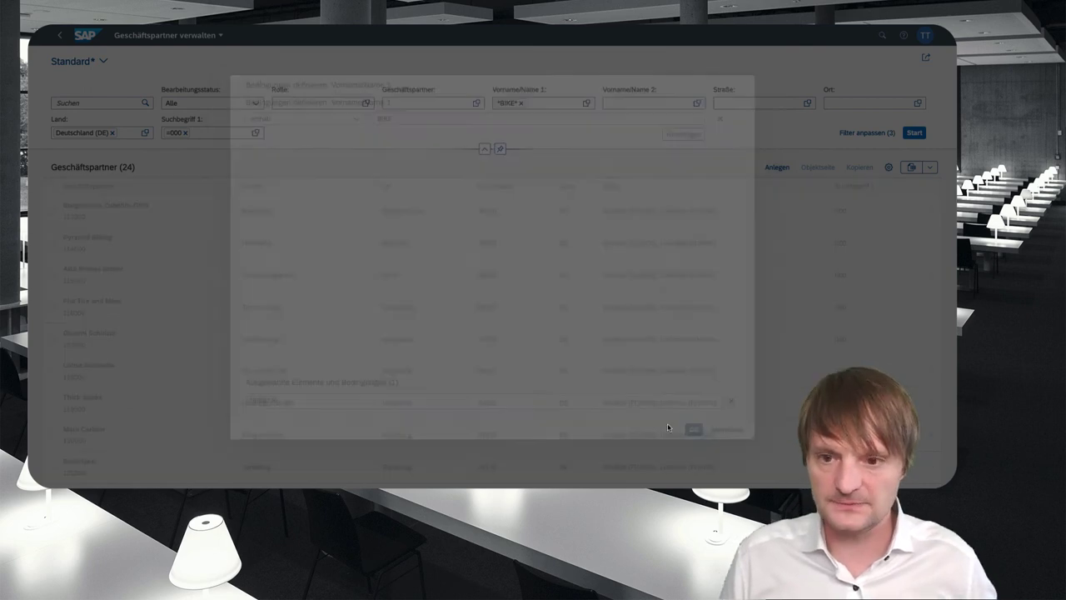
click(913, 134)
click(913, 133)
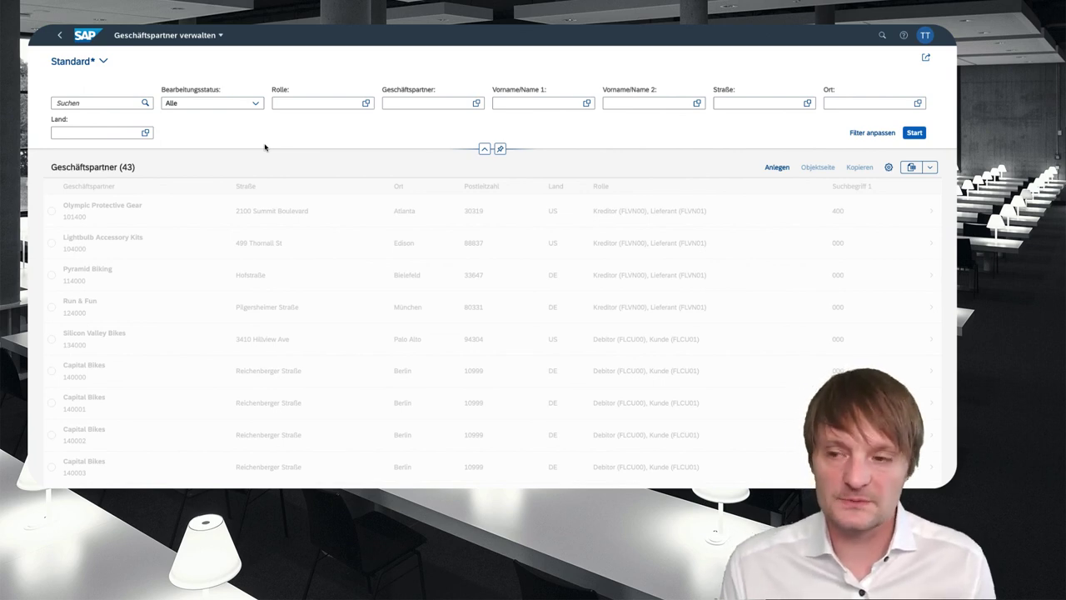
- Run a general search for Bike across the business partners
click(106, 104)
text(Bike)
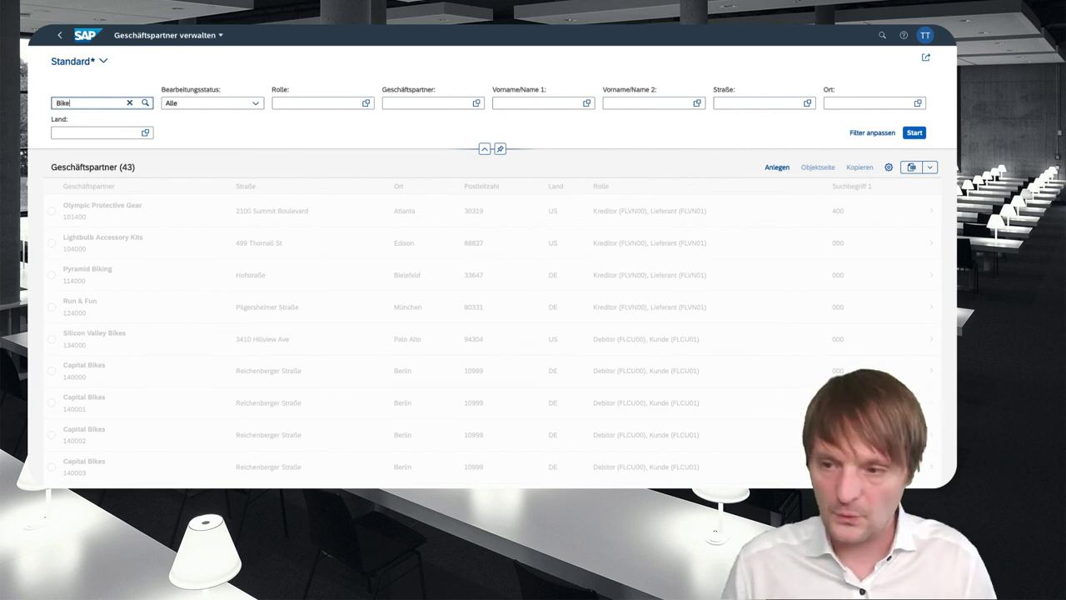
key(Return)
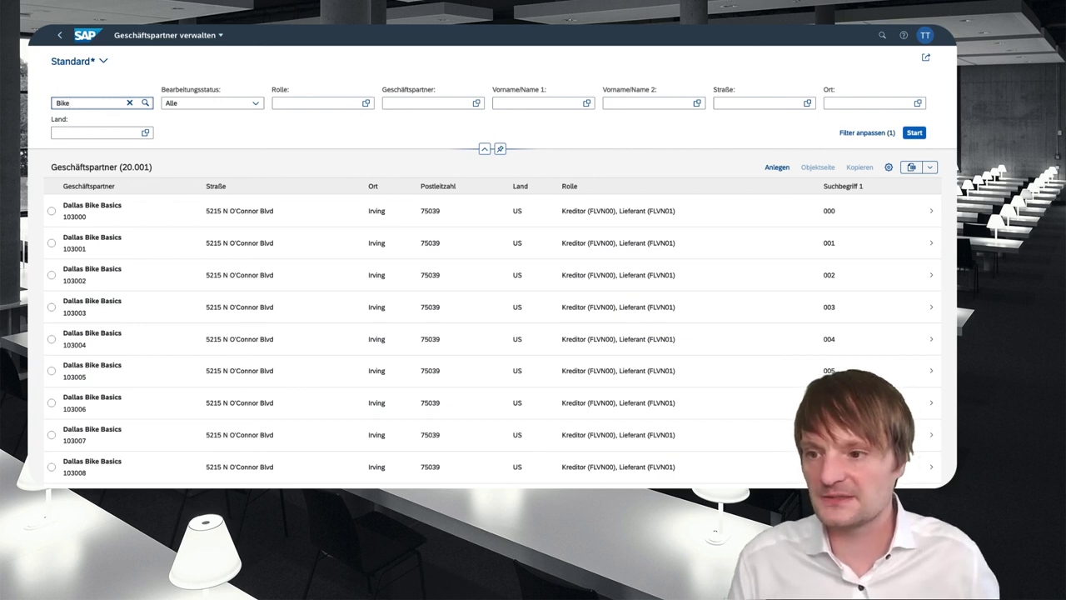
- Replace the general search term with 750 and run the search
drag(108, 105, 38, 105)
key(BackSpace)
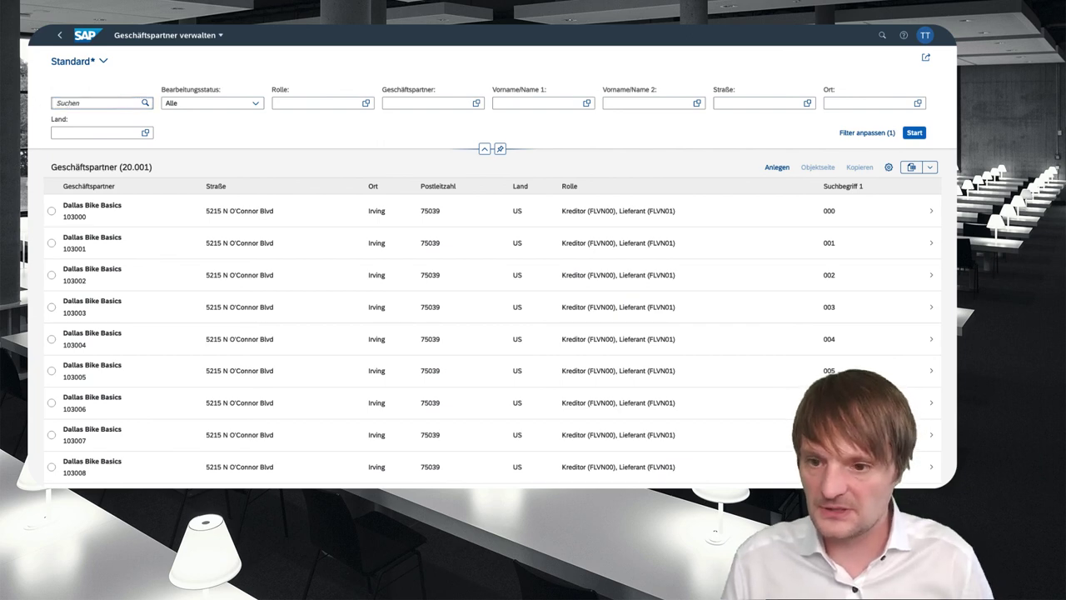
text(750)
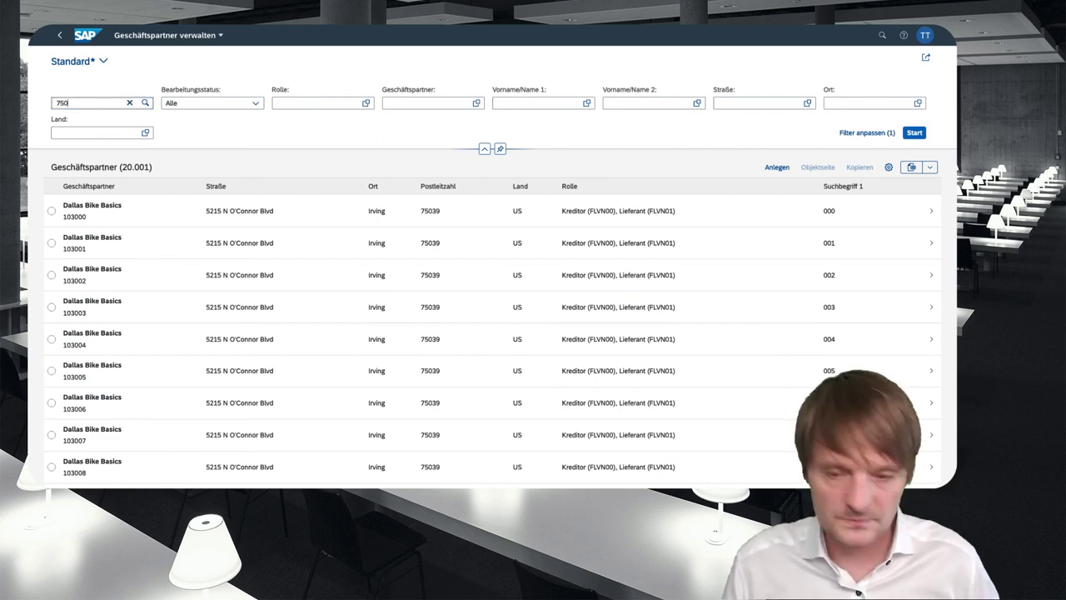
key(Return)
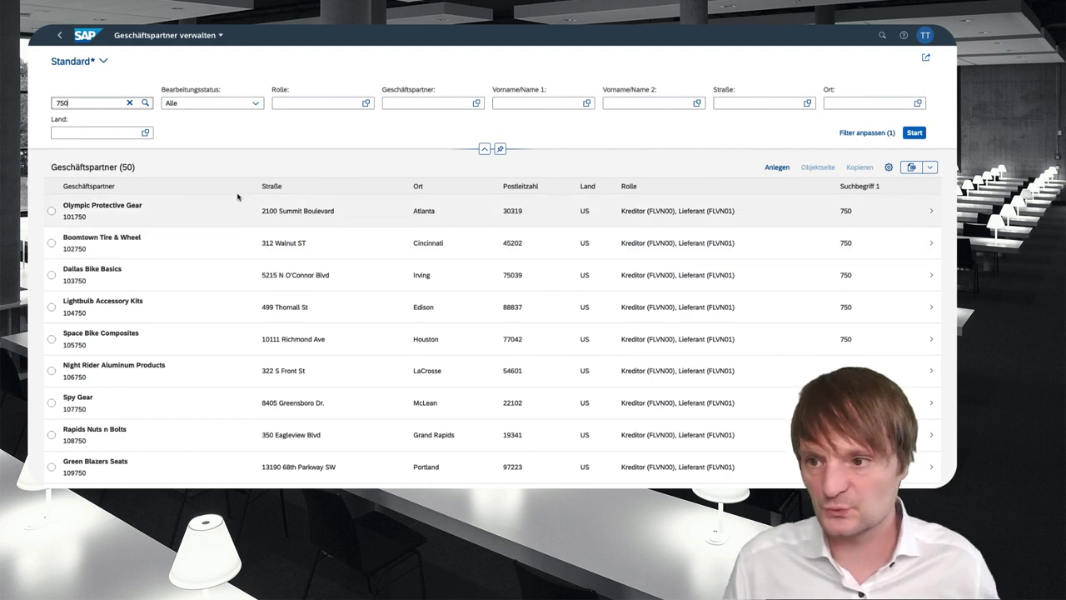
- Replace the general search term with Bike and run the search across the business partners
click(130, 103)
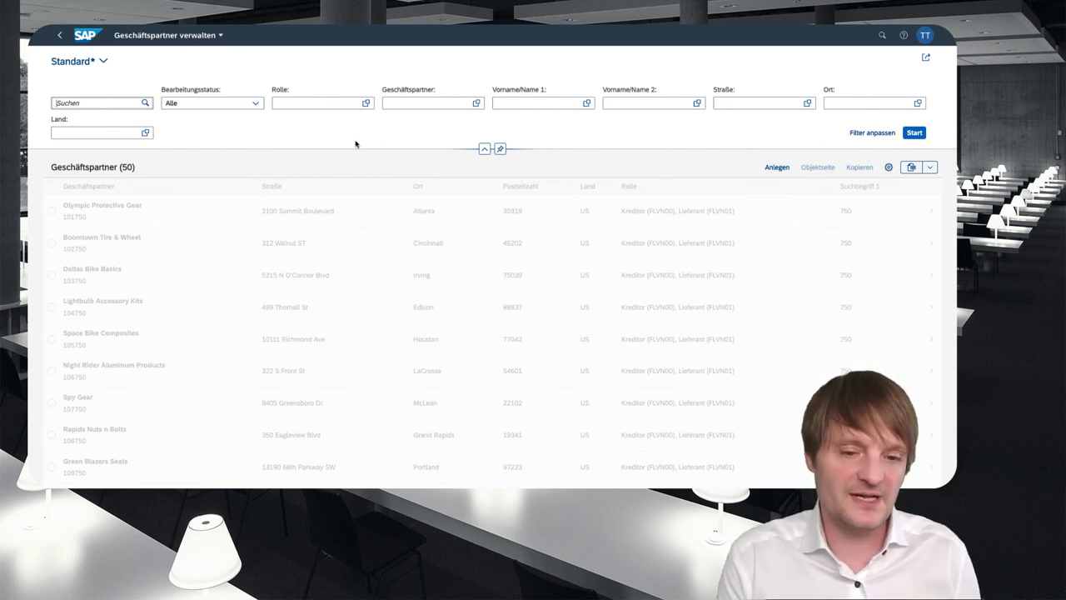
click(77, 102)
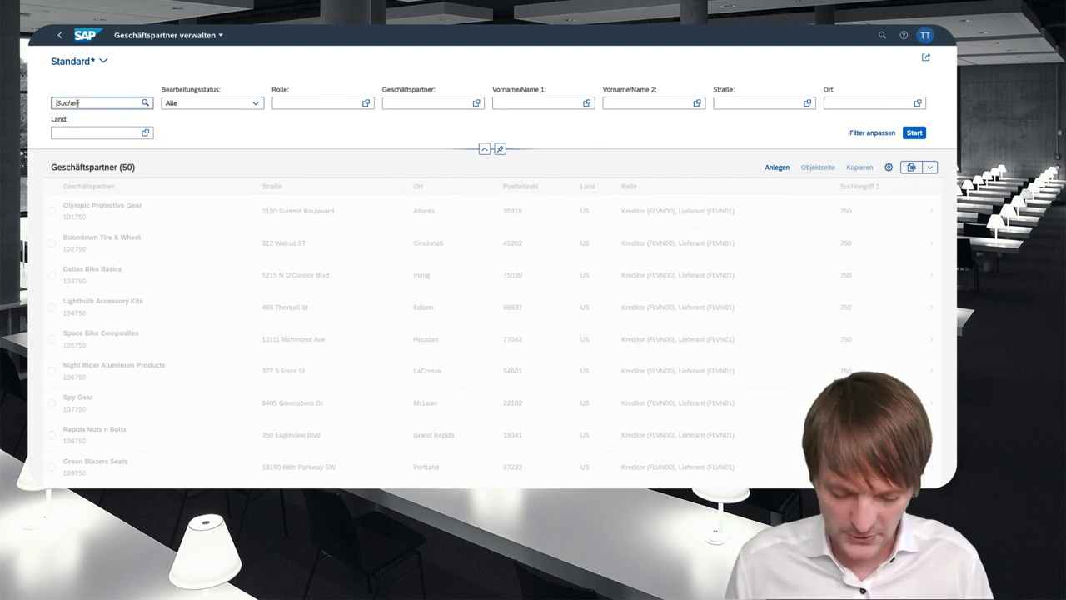
text(Bike)
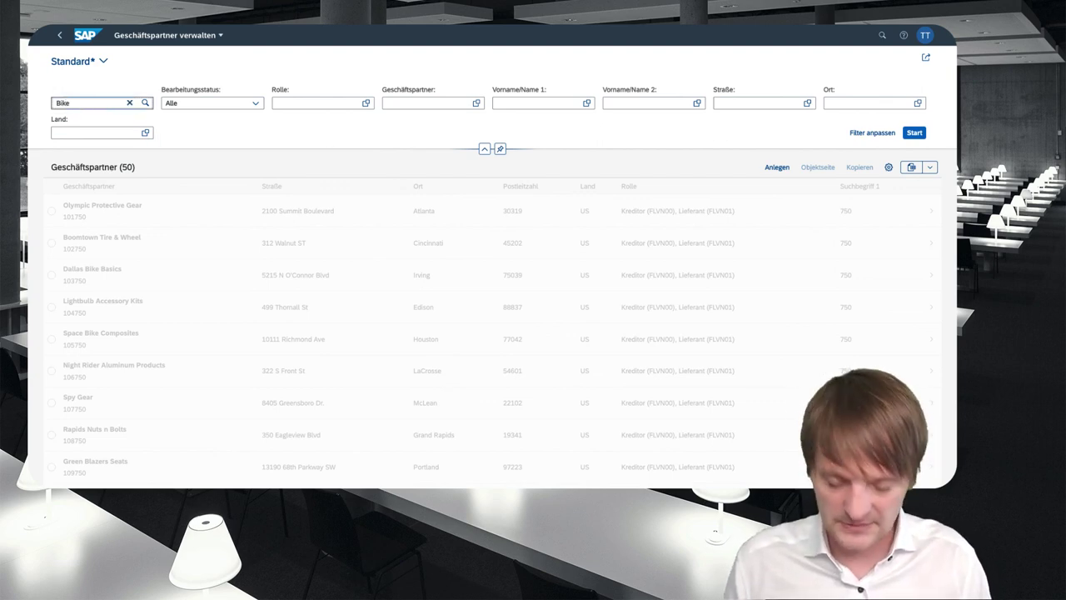
key(Return)
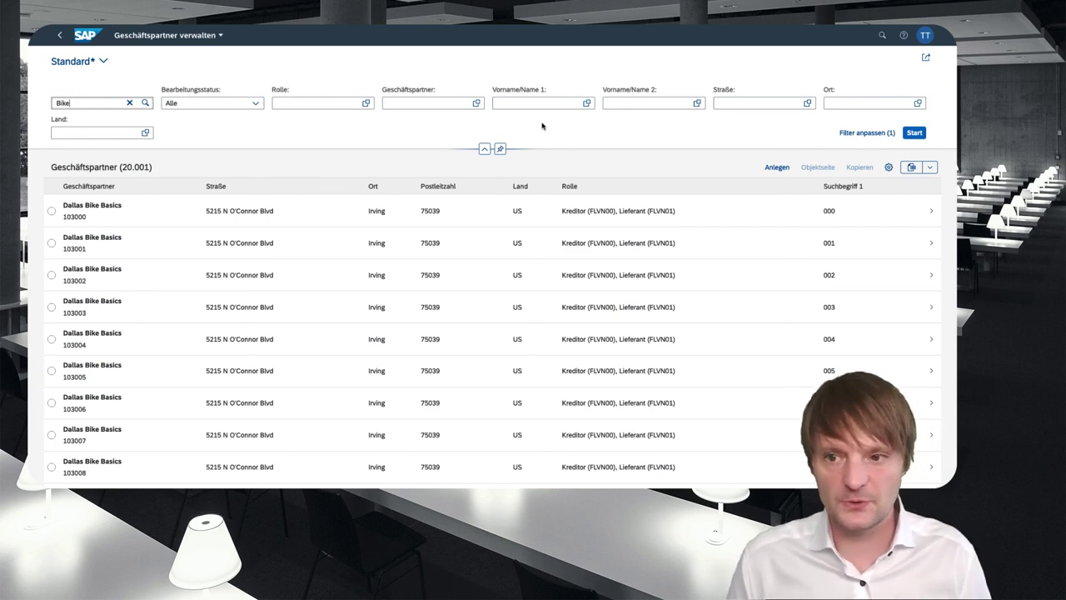
- Clear the search term, switch the list to the saved view Mein Standard and expand its filter area
click(129, 102)
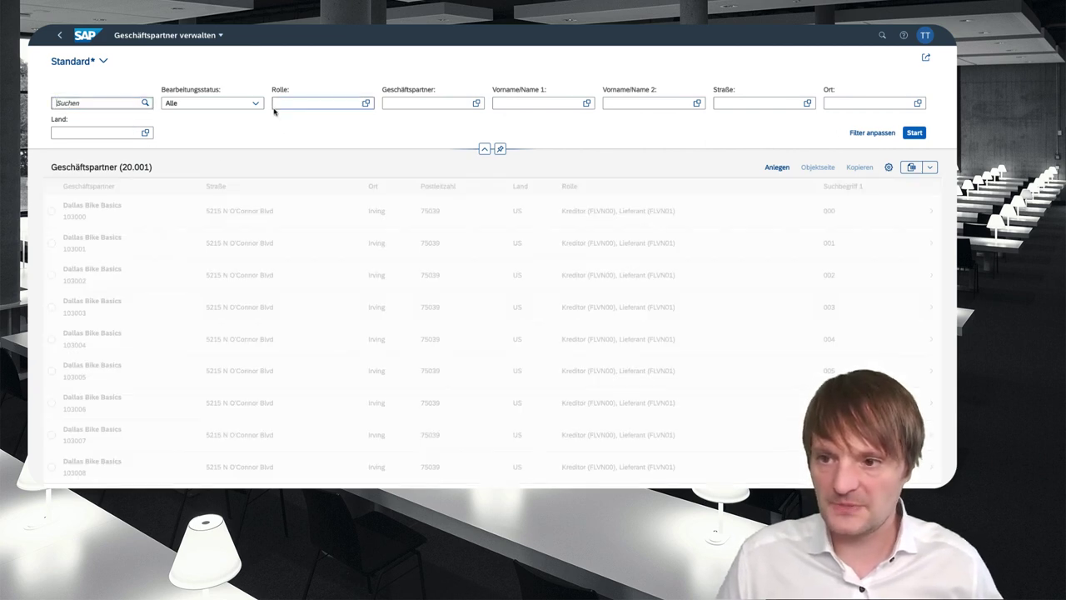
click(396, 102)
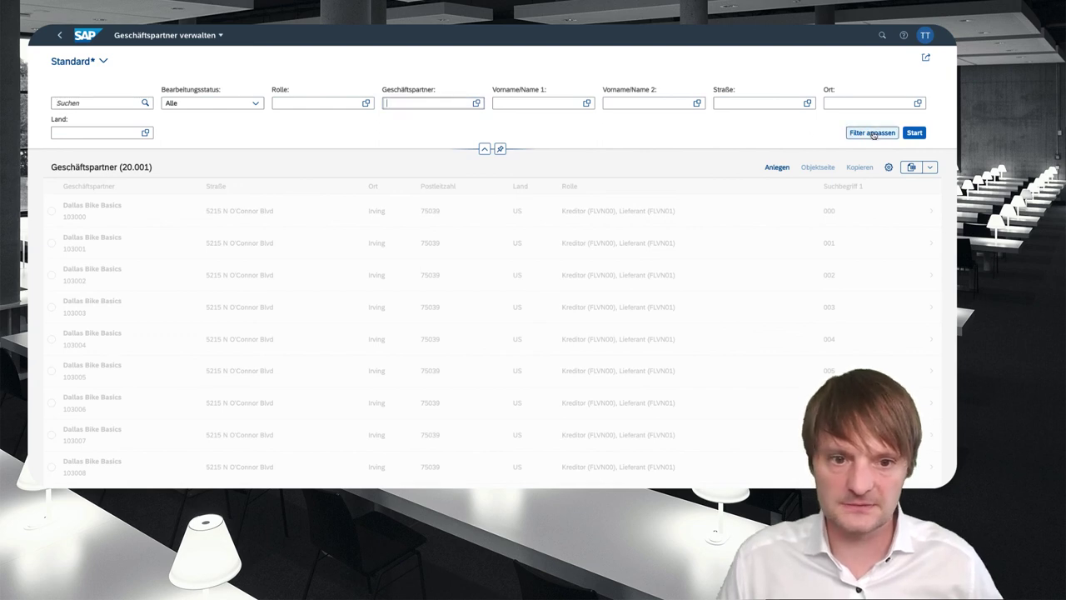
click(103, 62)
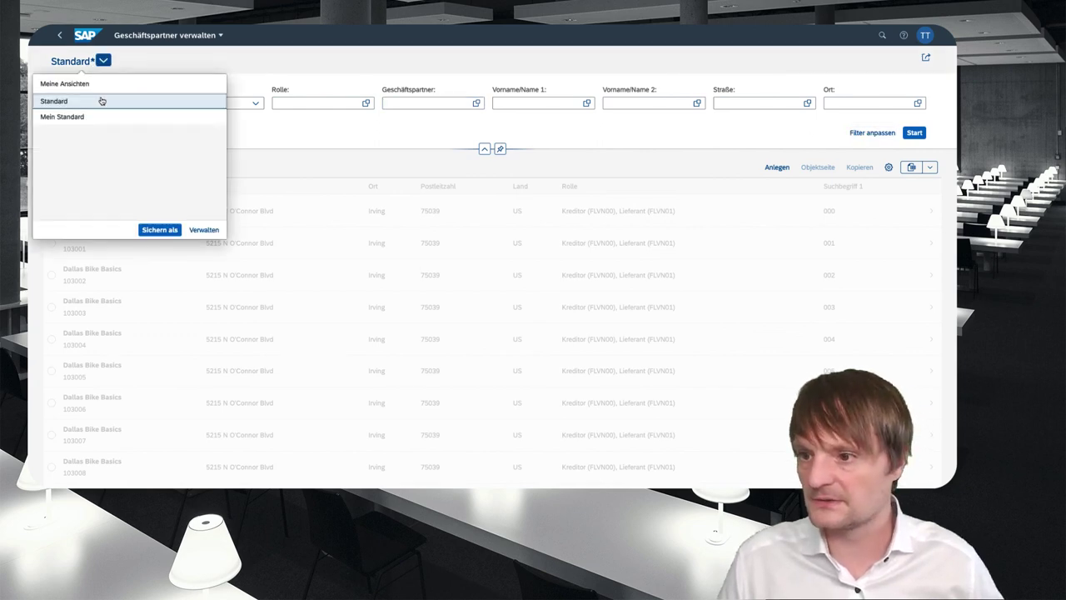
click(93, 122)
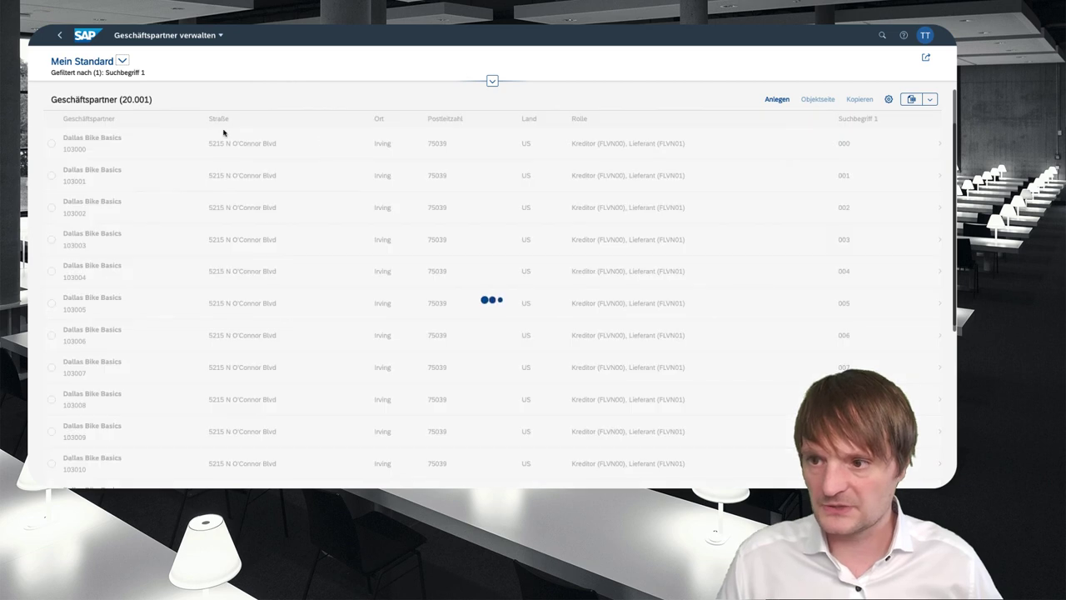
click(491, 82)
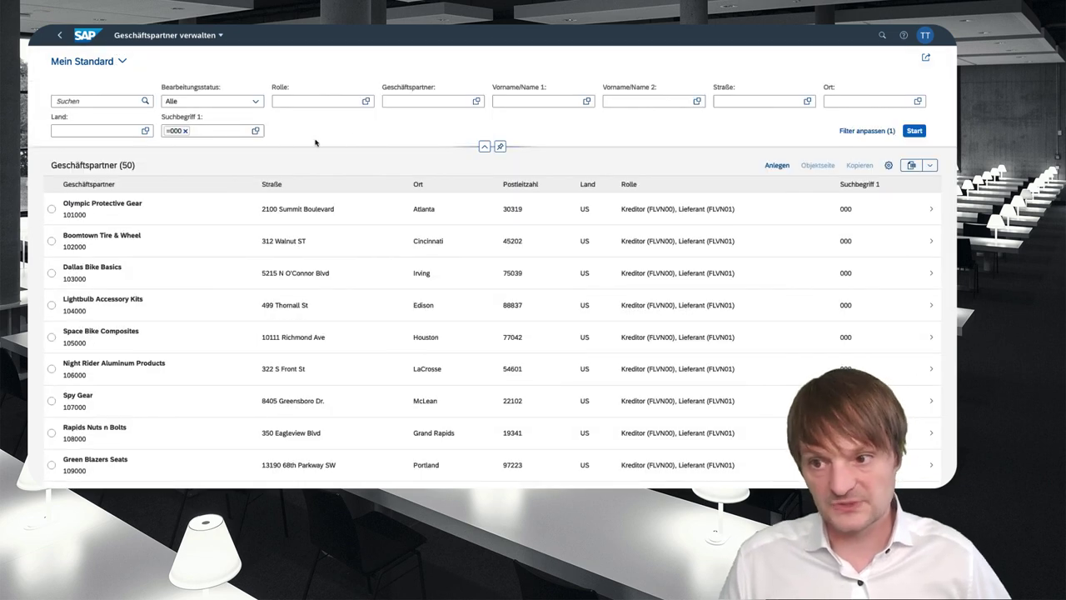
- Restrict the list to Land DE (Deutschland), enter Bike as the general search term and run the search
click(106, 129)
text(DE)
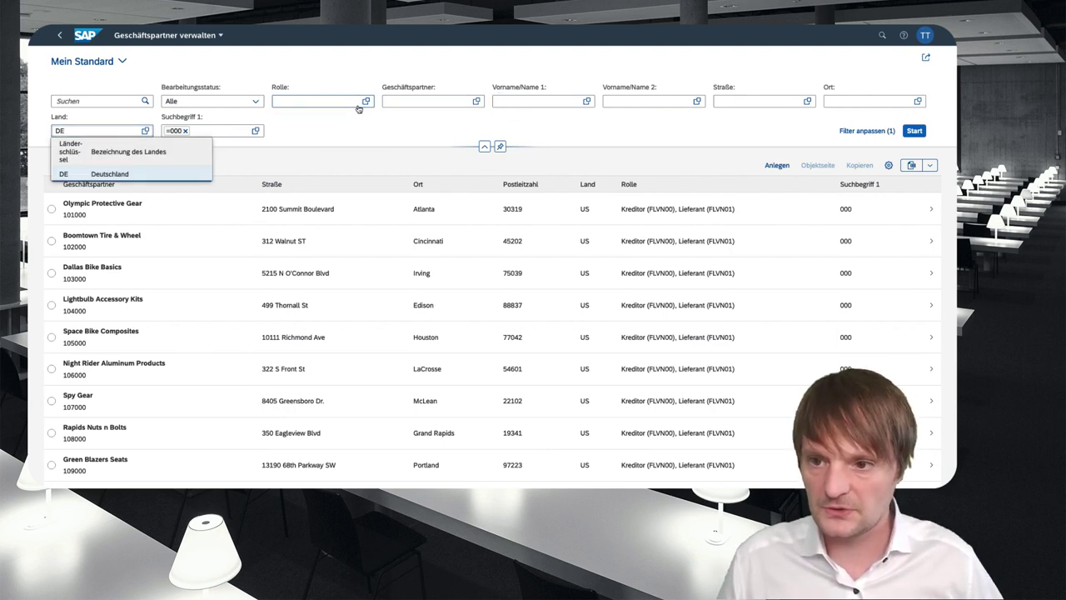
click(97, 100)
text(Bike)
key(Return)
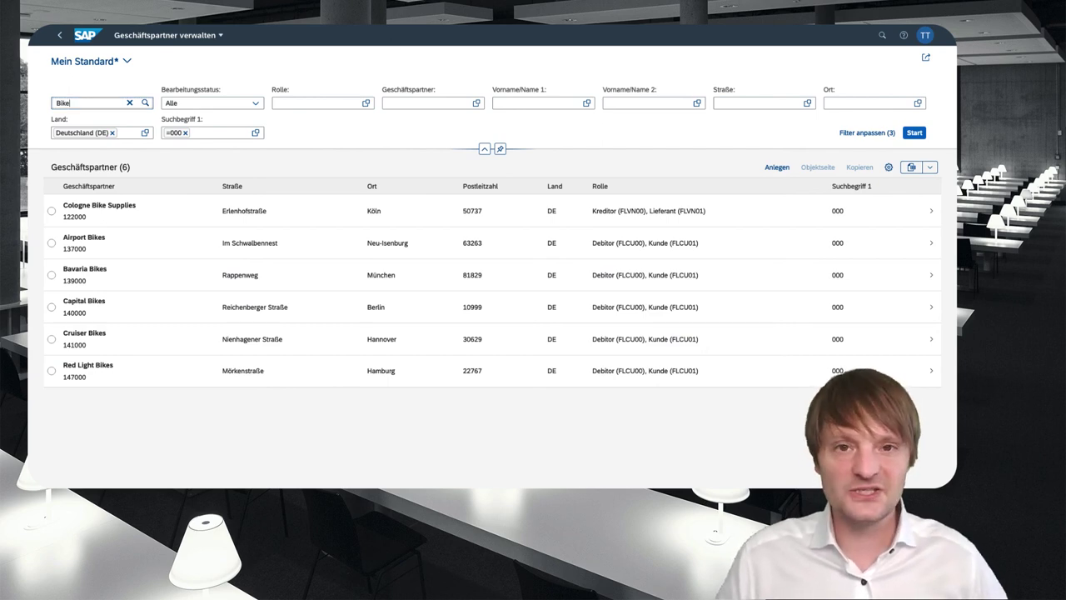
- Share the filtered list by e-mail using the Mail application and copy the list's link from the message body
click(926, 57)
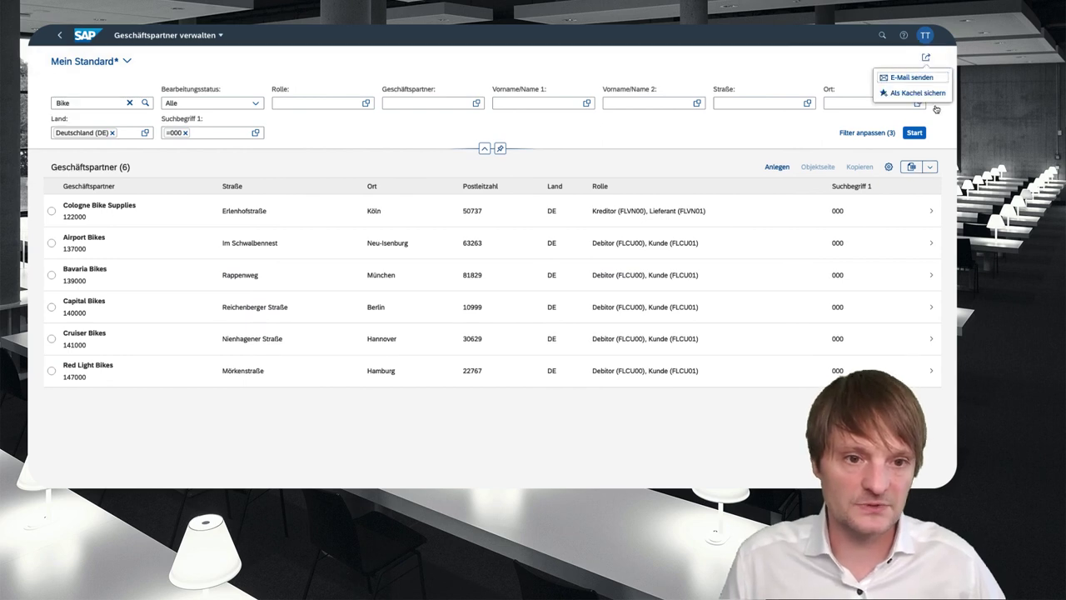
click(889, 78)
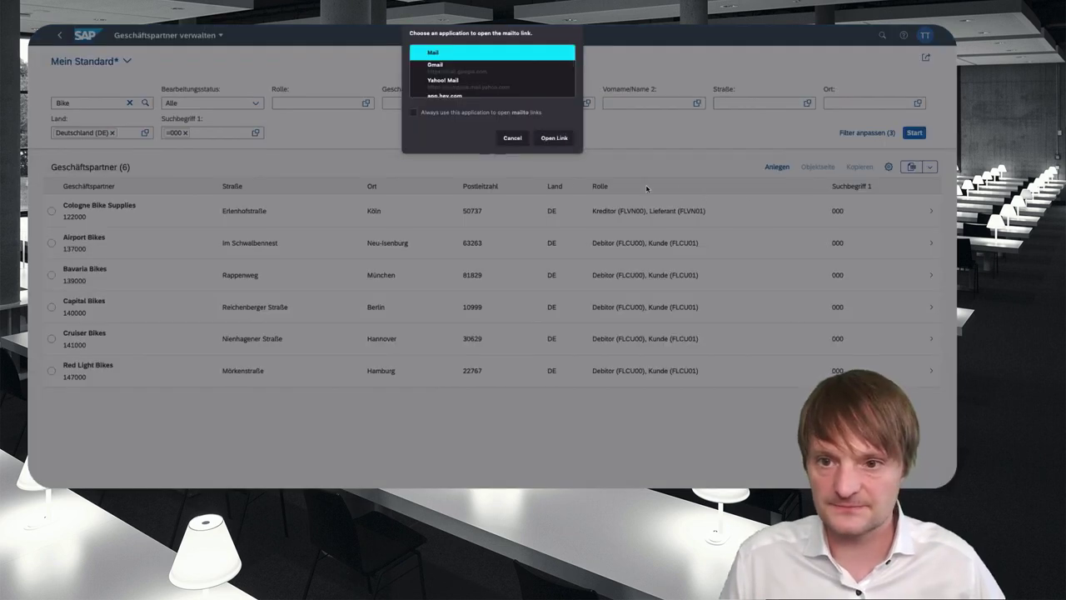
click(554, 137)
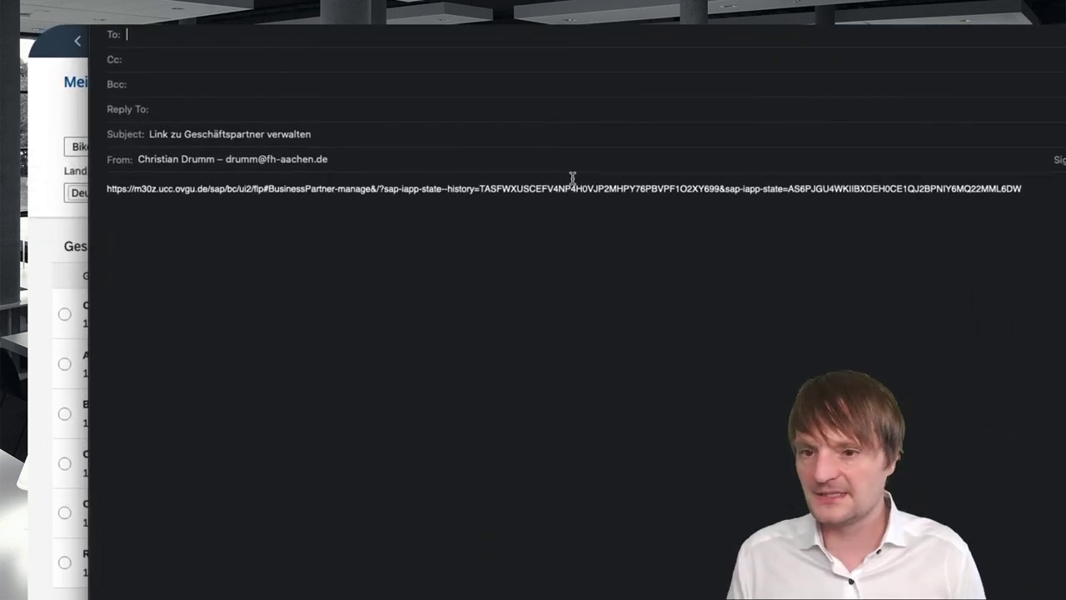
drag(1023, 189, 309, 177)
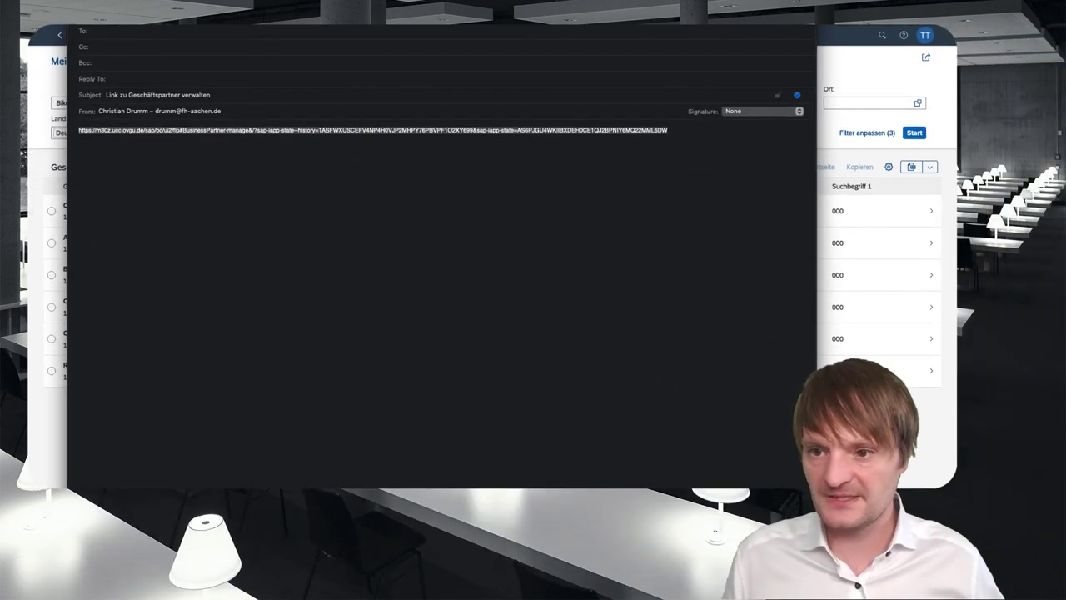
- Close the draft e-mail, return to the browser and open the copied list link in a new tab
key(super+w)
click(461, 363)
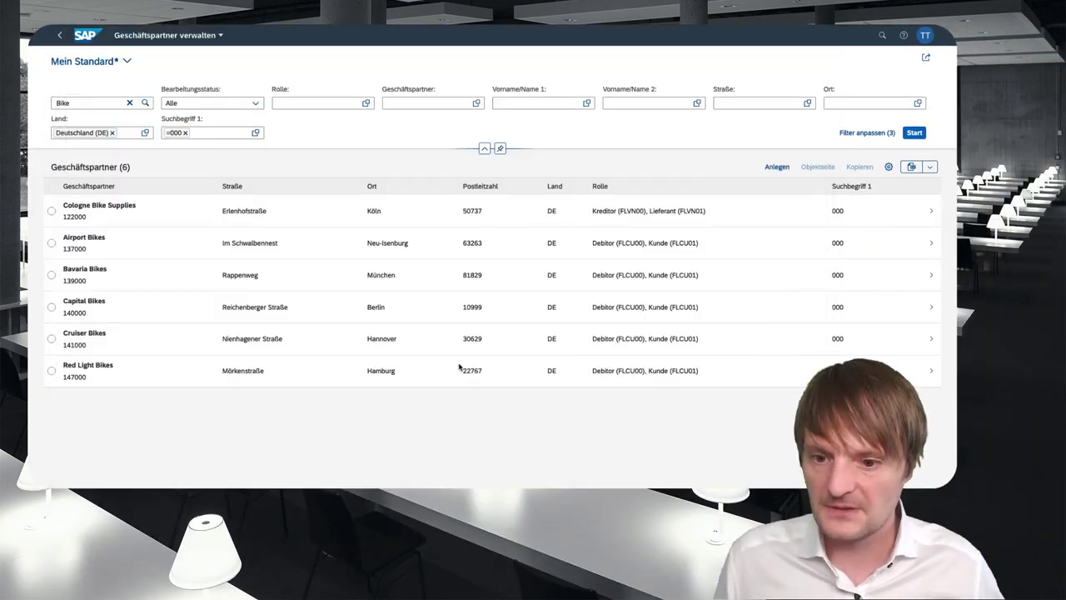
key(super+t)
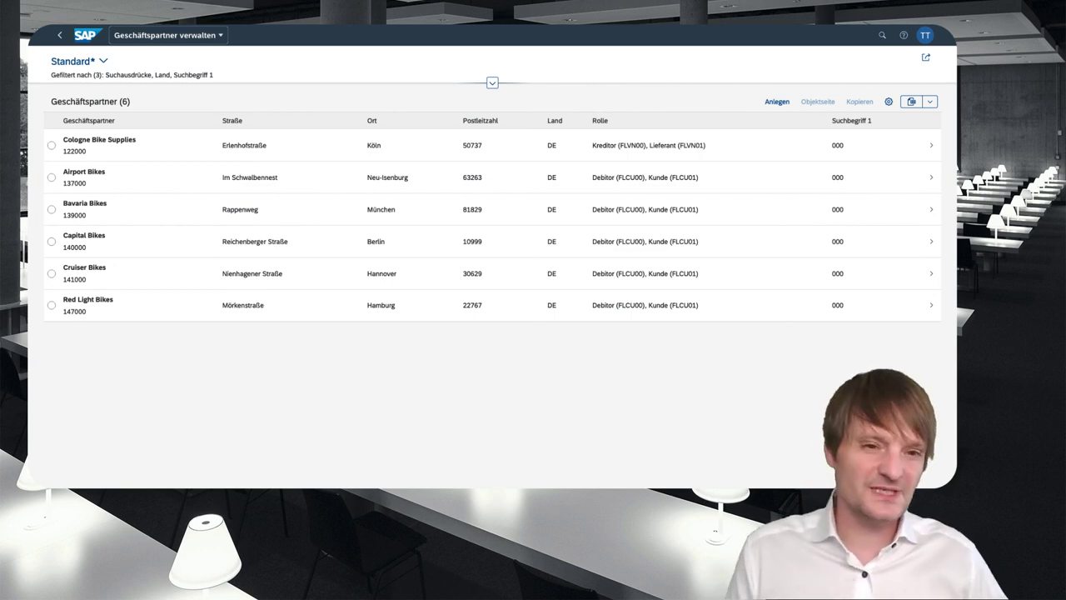
- Open the detail page of Cologne Bike Supplies and look at its sharing options
click(112, 145)
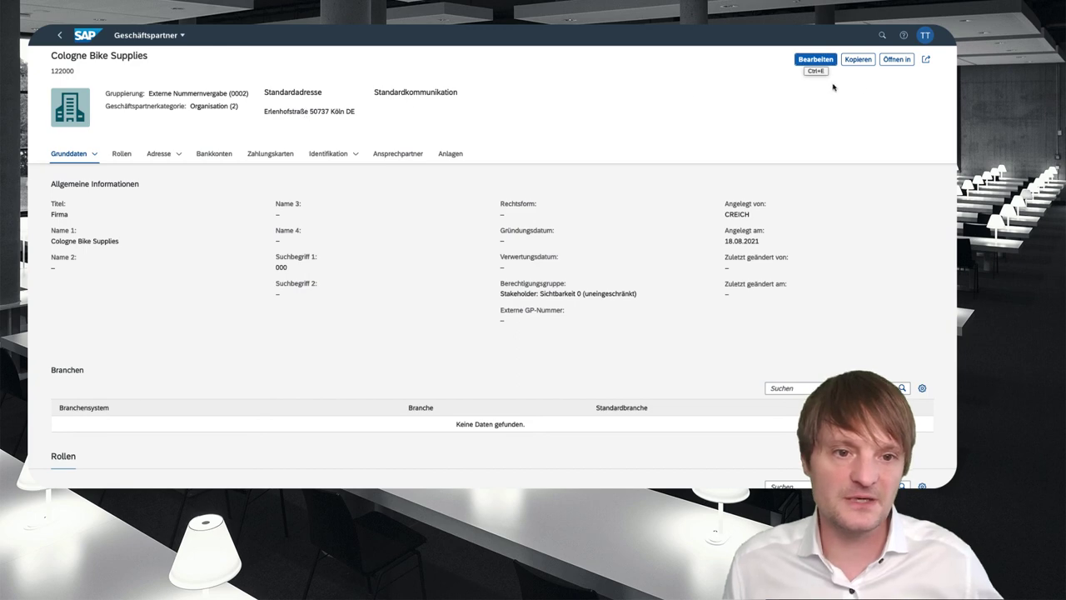
click(926, 60)
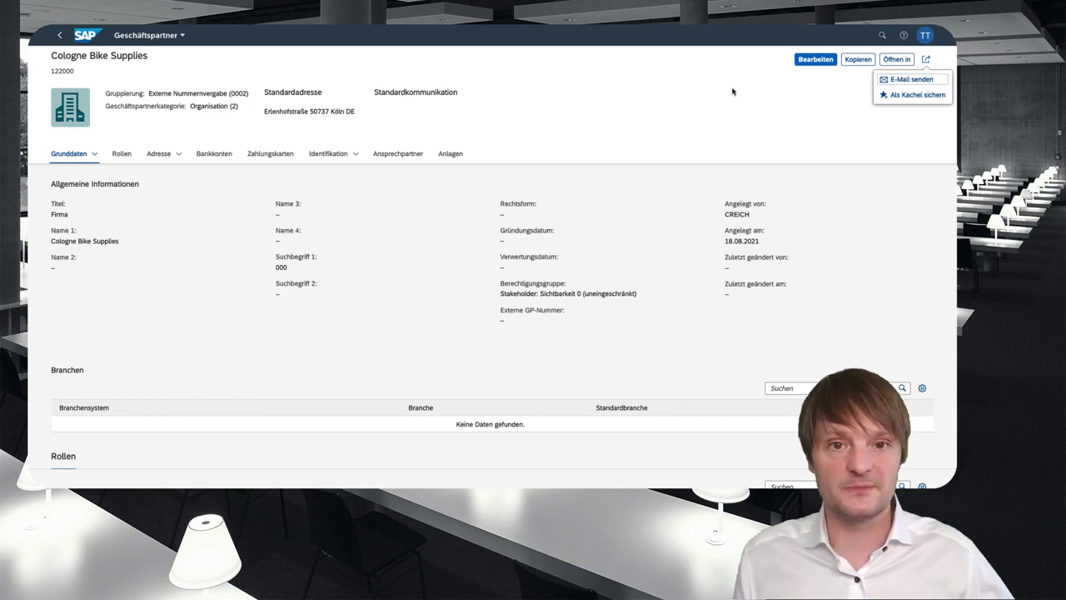
click(705, 111)
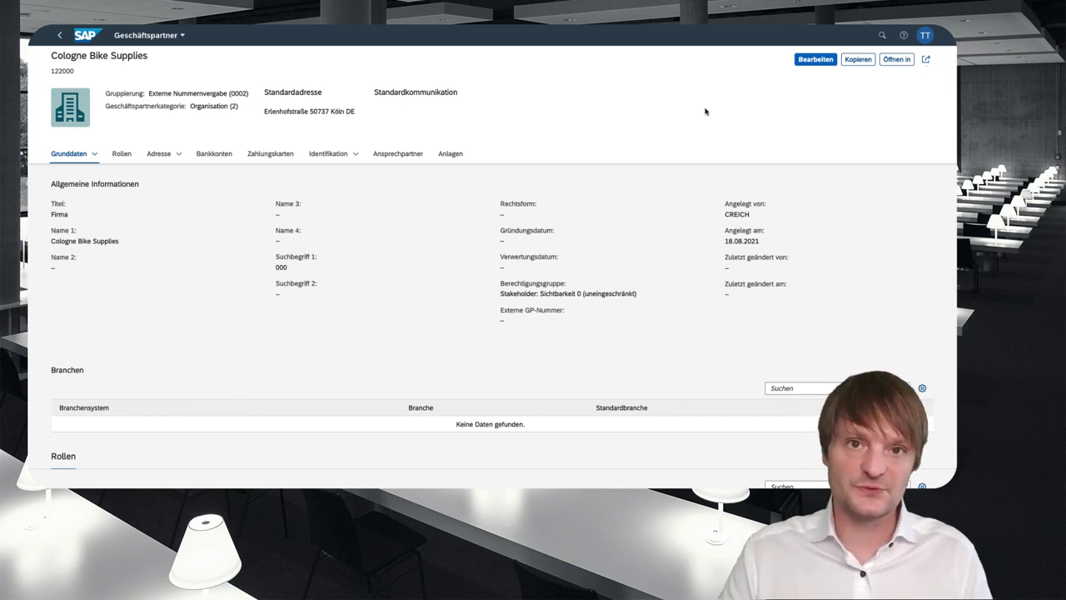